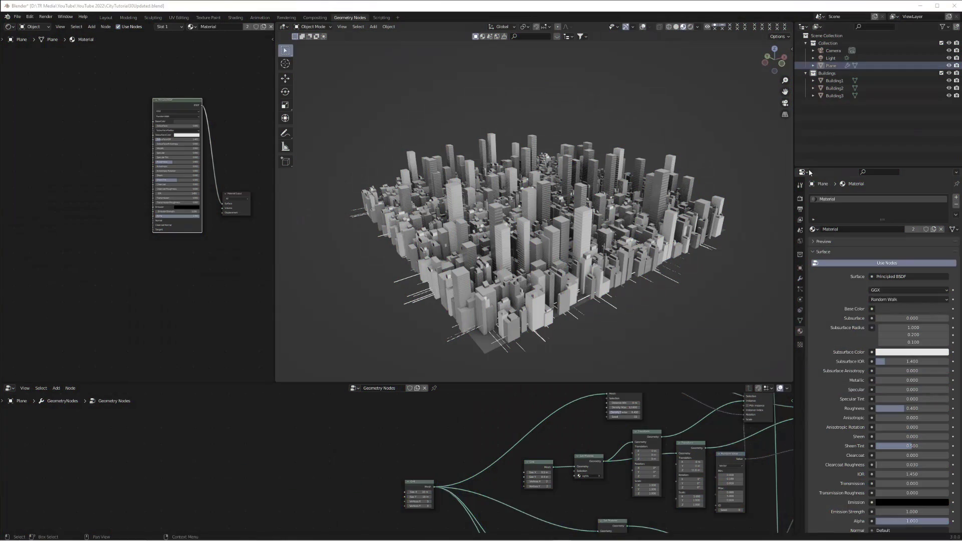
Enlarge the city grid into a wider rectangle and orbit to view the whole city
middle_drag(607, 264, 557, 216)
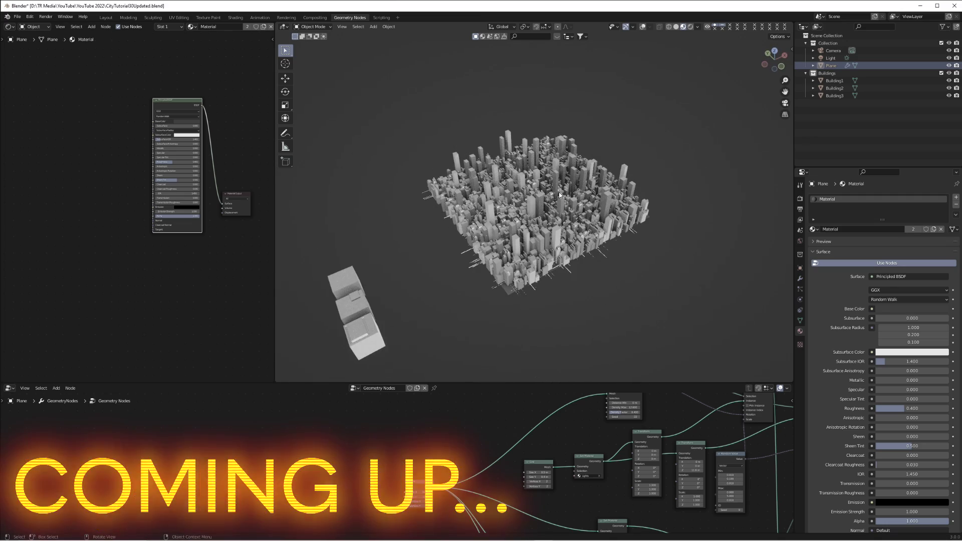
scroll(574, 207, up, 2)
middle_drag(515, 438, 516, 407)
drag(539, 443, 596, 442)
middle_drag(576, 250, 585, 263)
scroll(582, 258, down, 3)
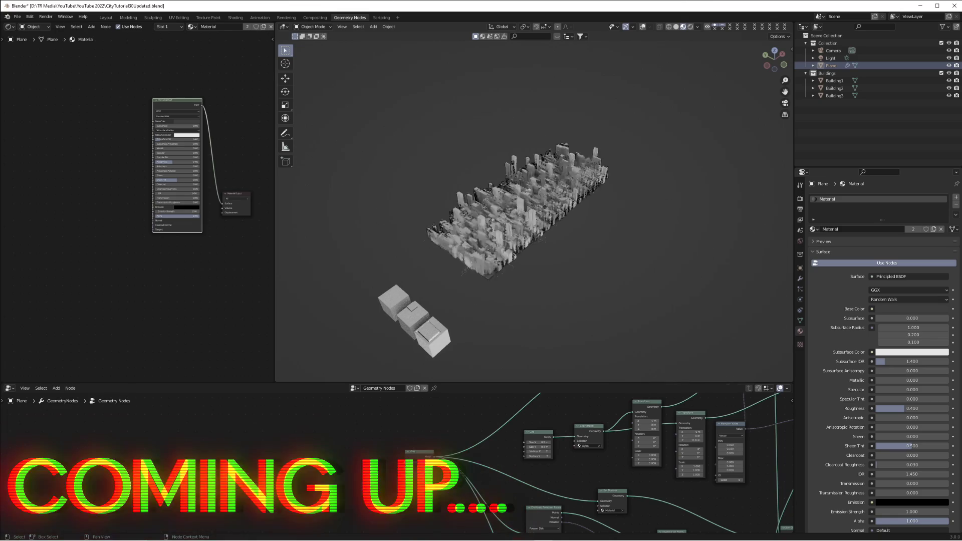
middle_drag(581, 258, 534, 346)
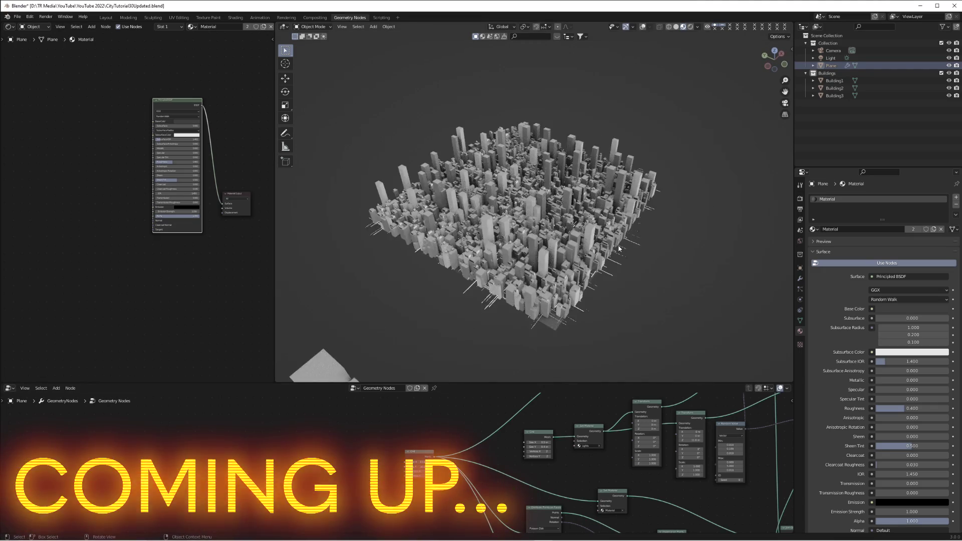
Add a UV Sphere node and rewire the tree so buildings instance onto the sphere
key(shift+a)
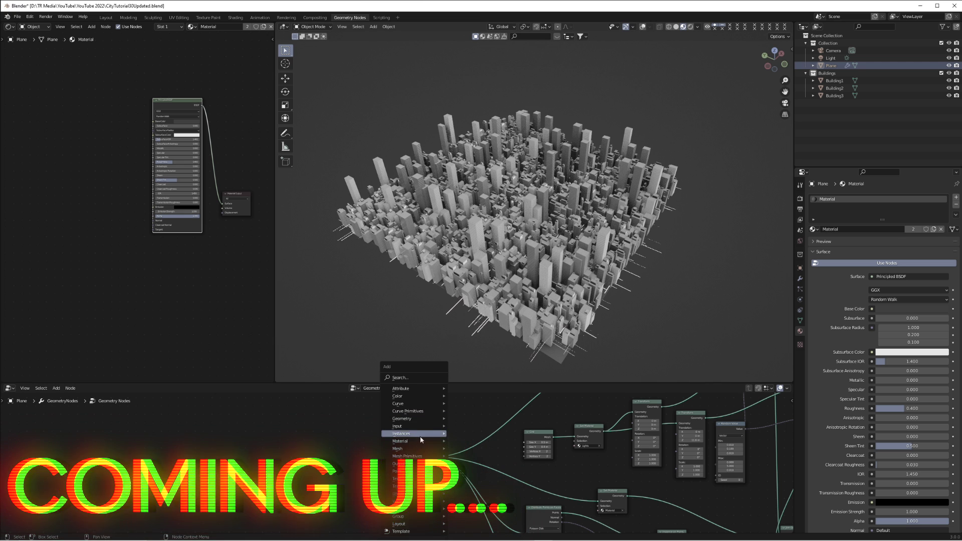
mouse_move(414, 456)
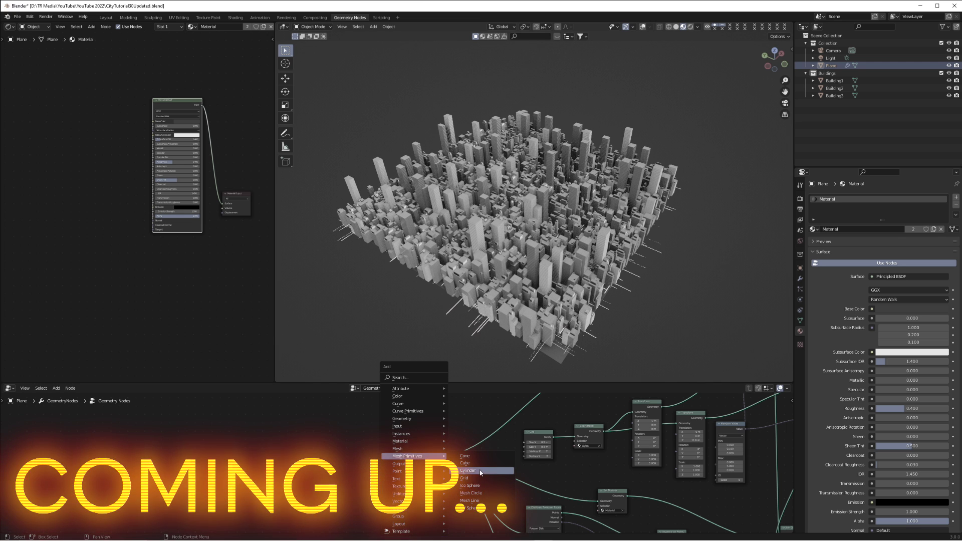
click(466, 508)
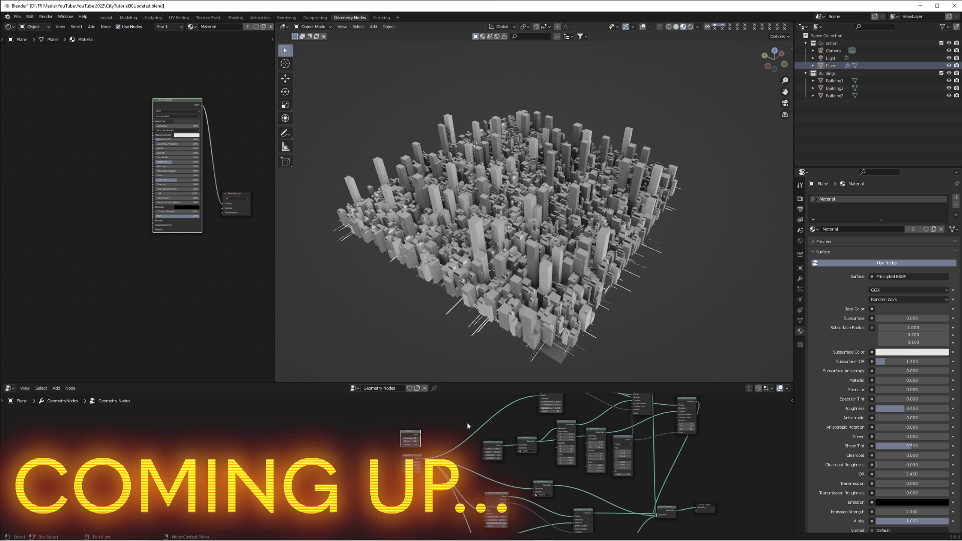
ctrl+right_drag(470, 415, 492, 425)
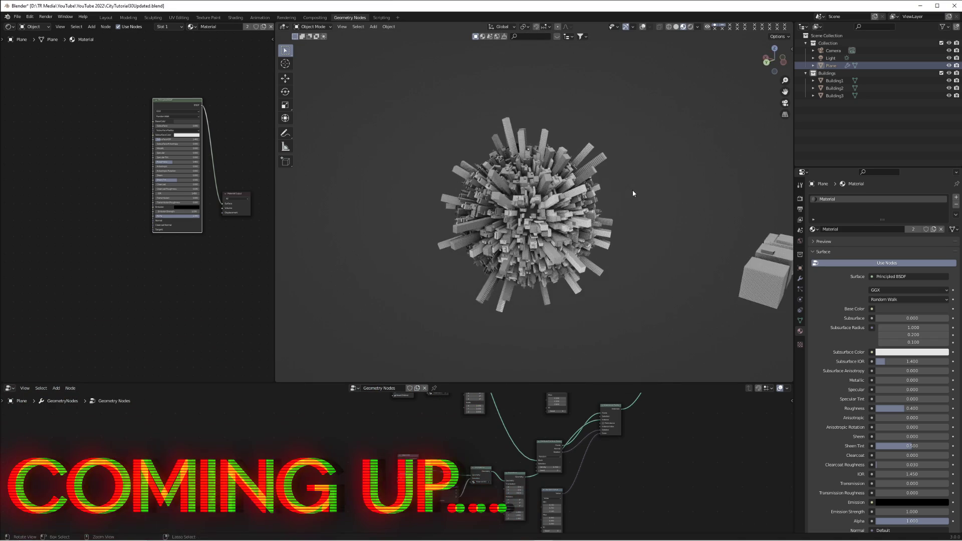
scroll(605, 211, down, 3)
middle_drag(596, 241, 564, 238)
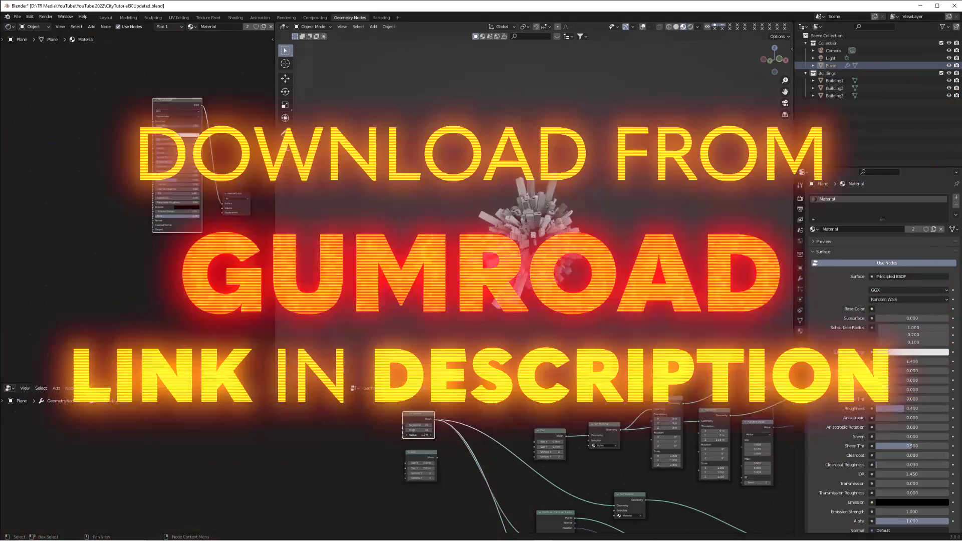
Grow the sphere radius from 0.7 m to about 4.6 m, then show Render Properties
scroll(658, 214, up, 8)
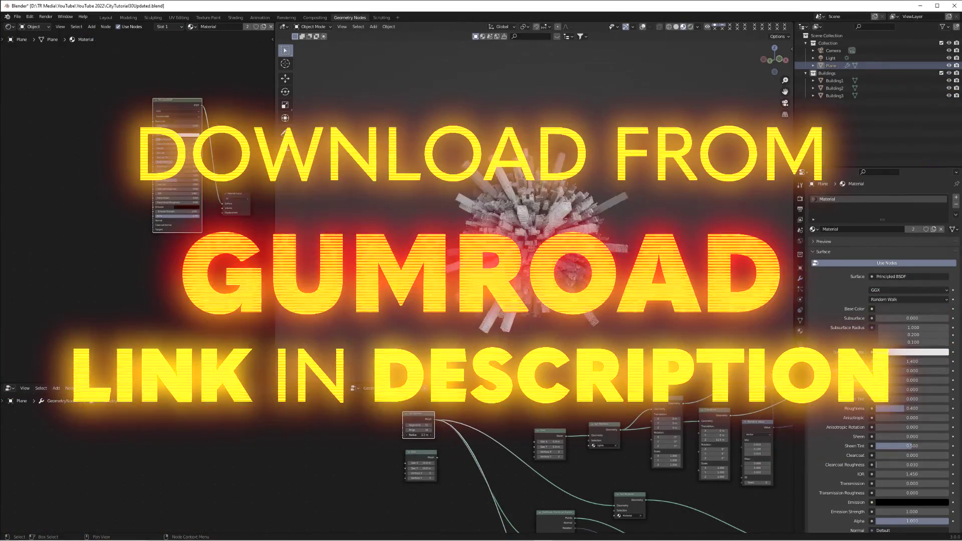
scroll(658, 215, down, 5)
middle_drag(647, 213, 549, 210)
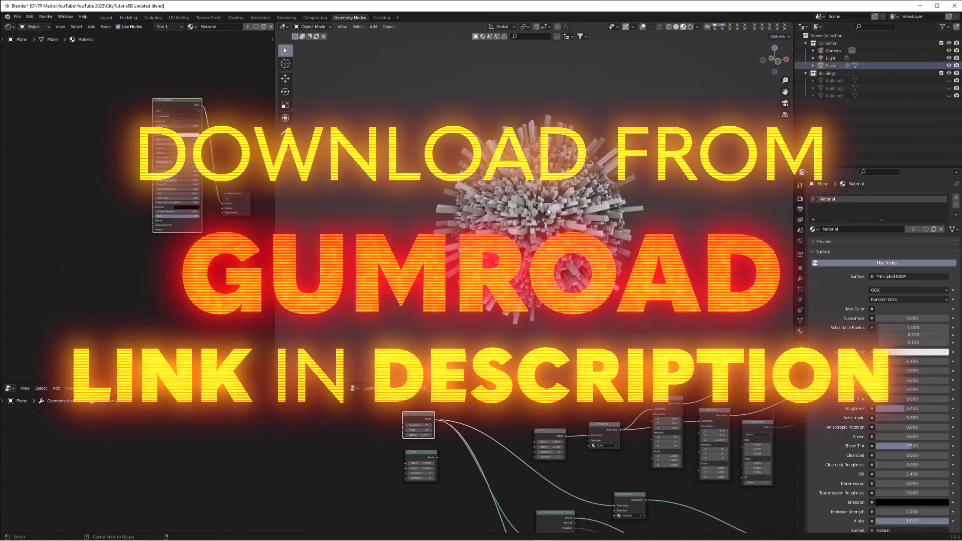
scroll(548, 210, up, 3)
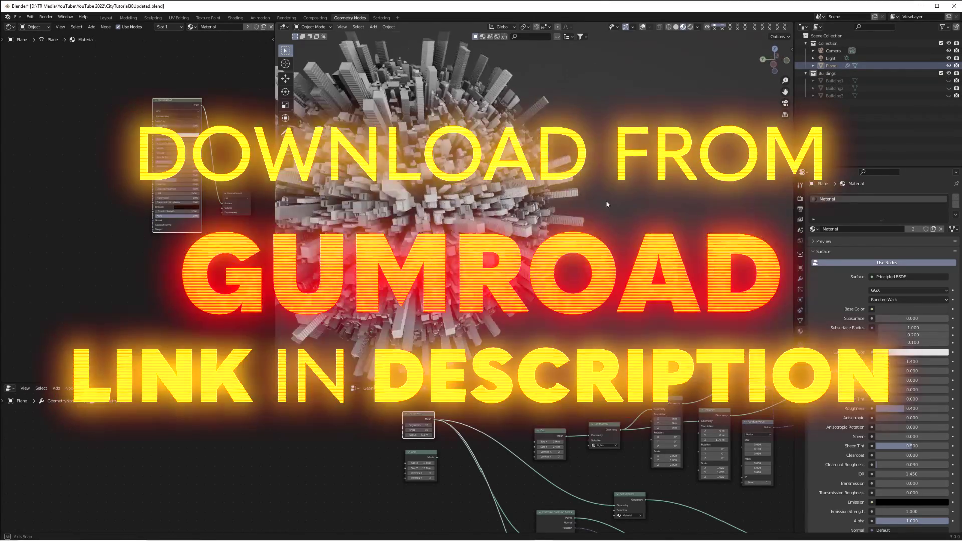
middle_drag(551, 206, 594, 207)
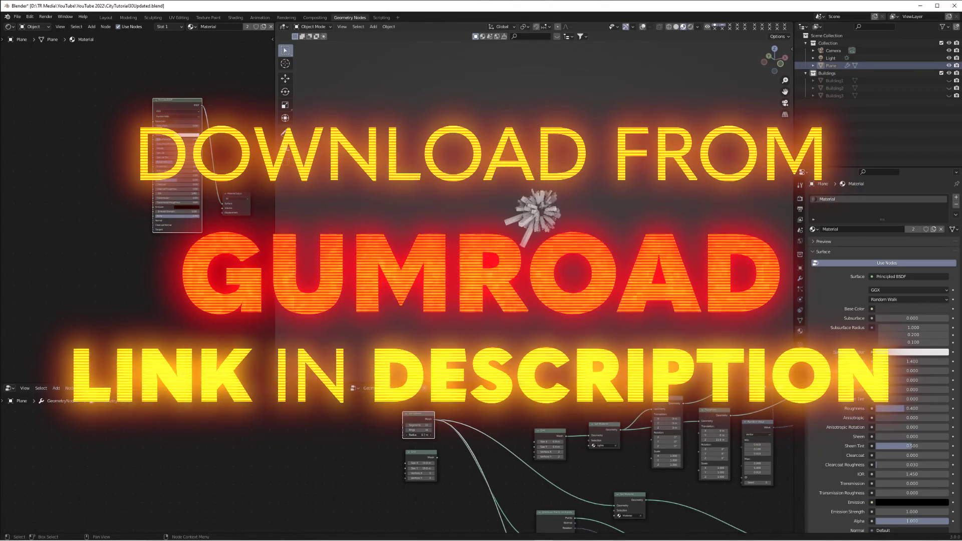
drag(418, 435, 459, 435)
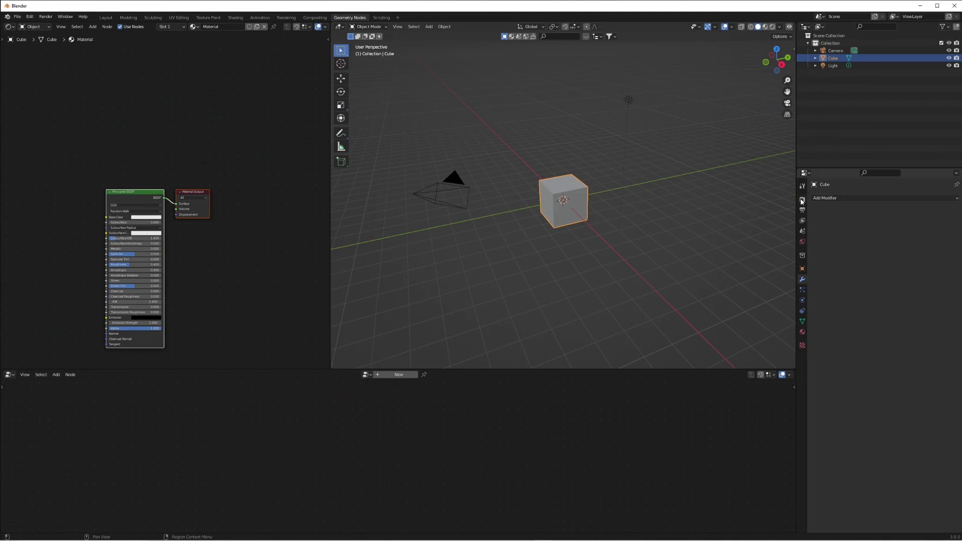
click(802, 201)
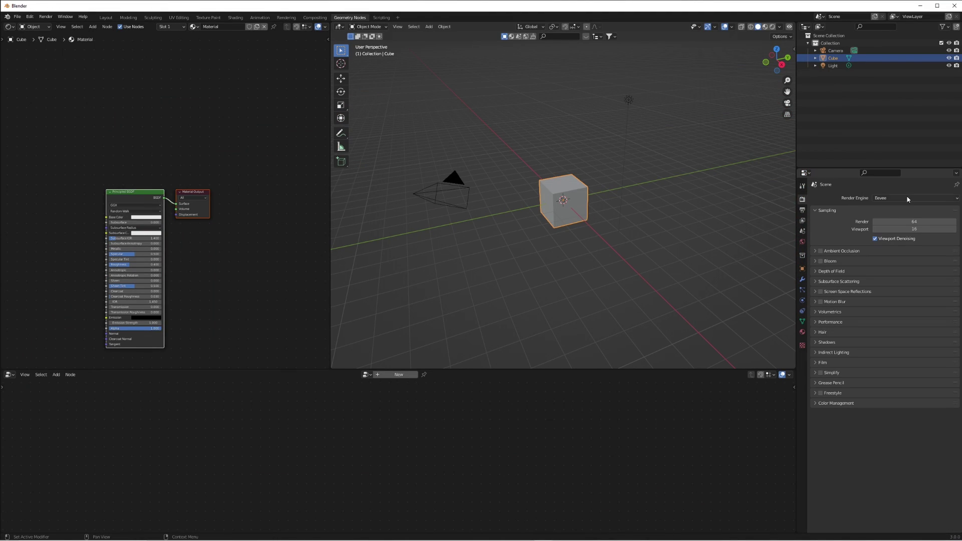
Expand the Ambient Occlusion settings and create a new geometry node tree for the cube
click(836, 251)
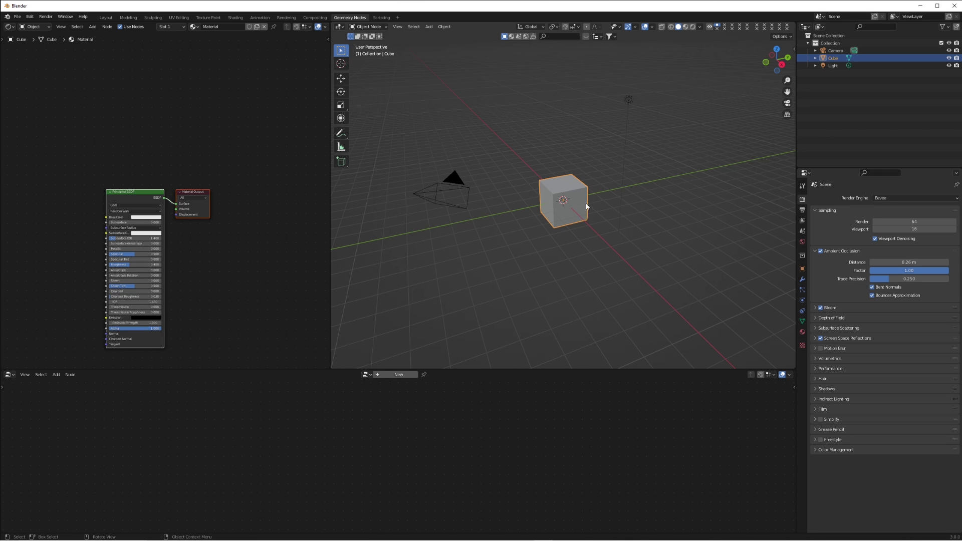
scroll(587, 204, down, 1)
drag(414, 370, 414, 312)
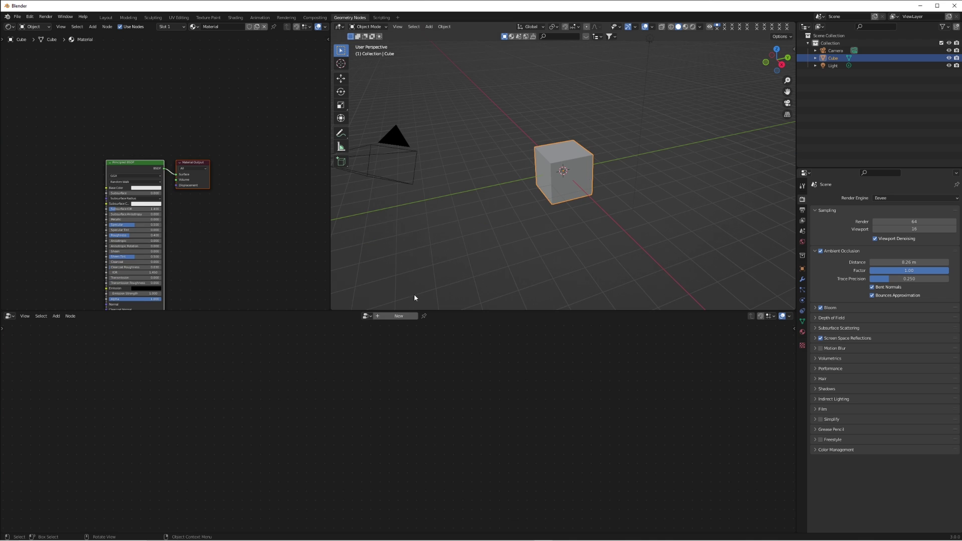
click(399, 317)
Rename the node tree to 'City?'
double_click(403, 317)
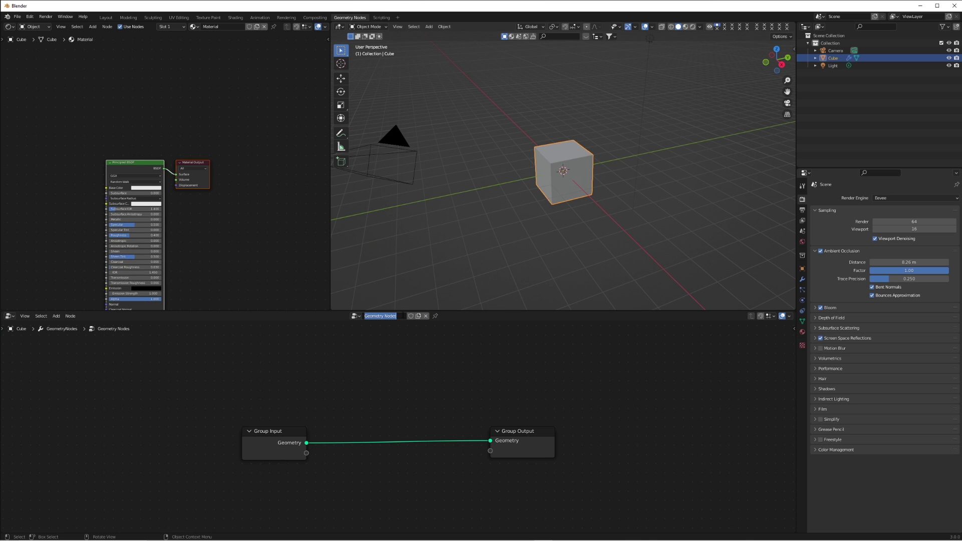
text(C)
text(ity?)
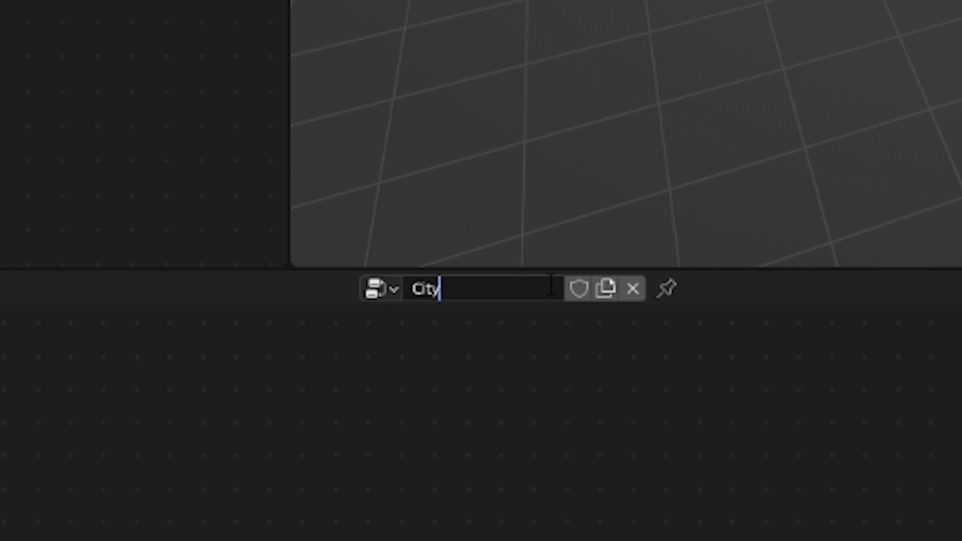
key(Return)
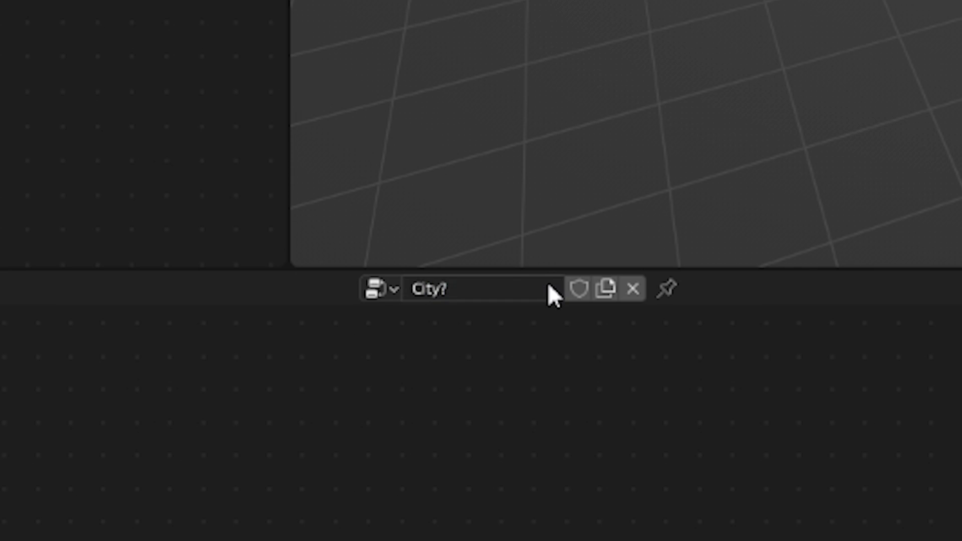
scroll(452, 415, down, 2)
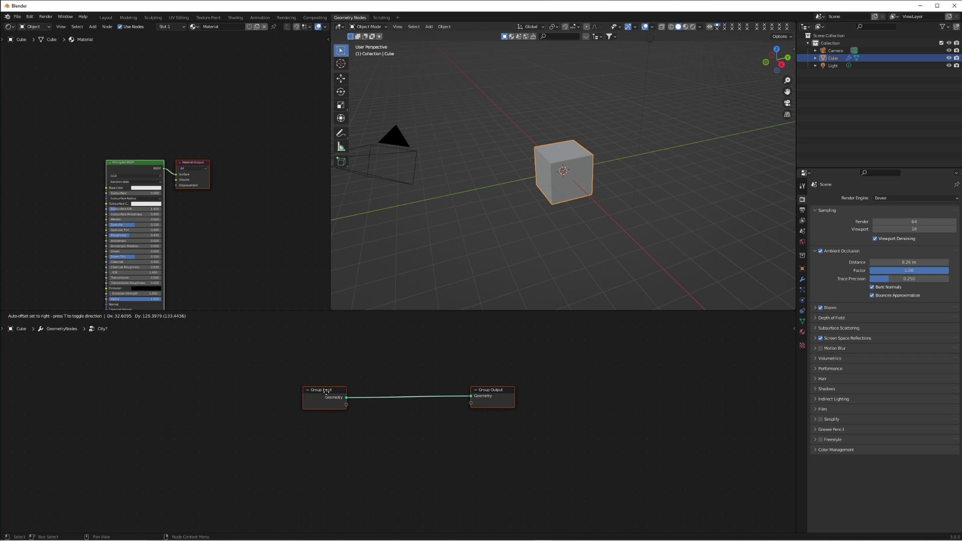
Replace Group Input with a Grid node sized 5 m by 5 m
drag(501, 373, 707, 378)
drag(334, 372, 211, 374)
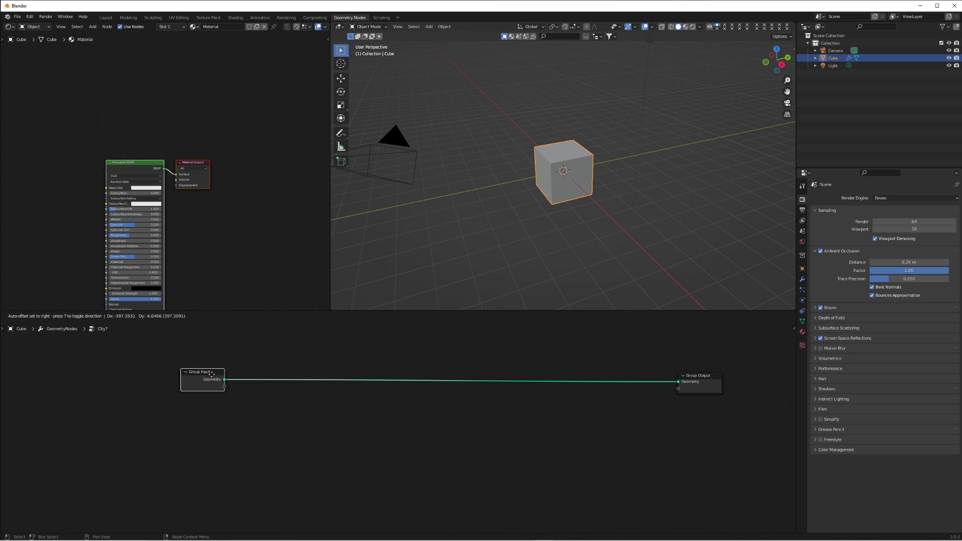
key(x)
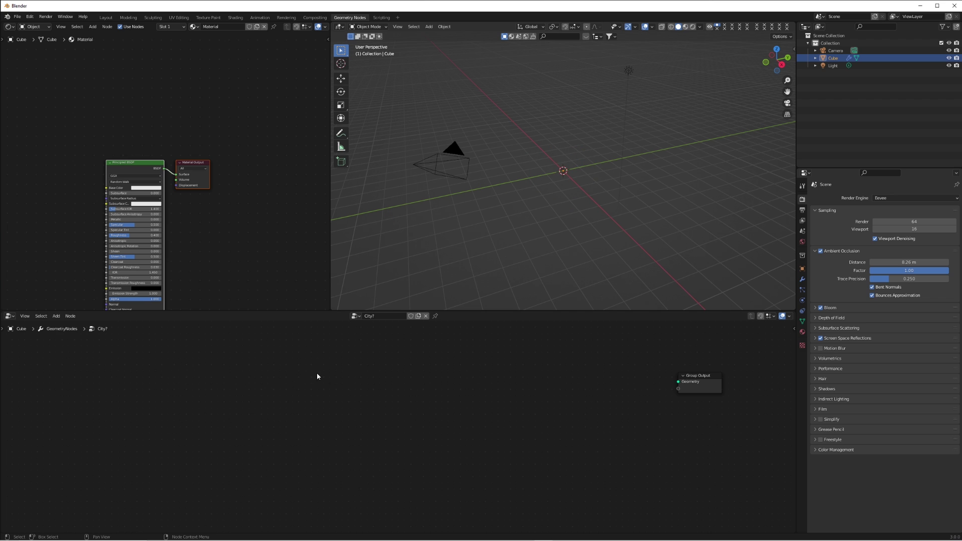
click(368, 399)
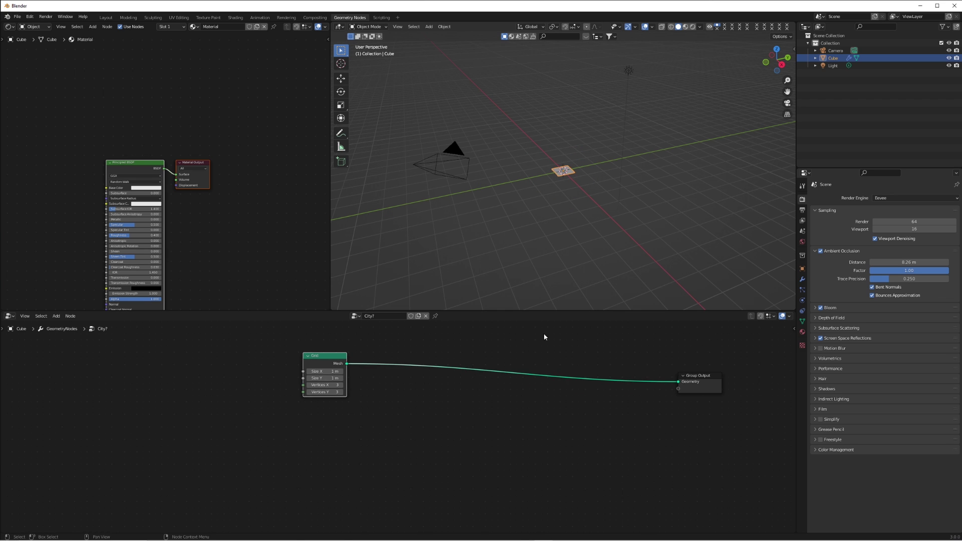
drag(325, 371, 346, 378)
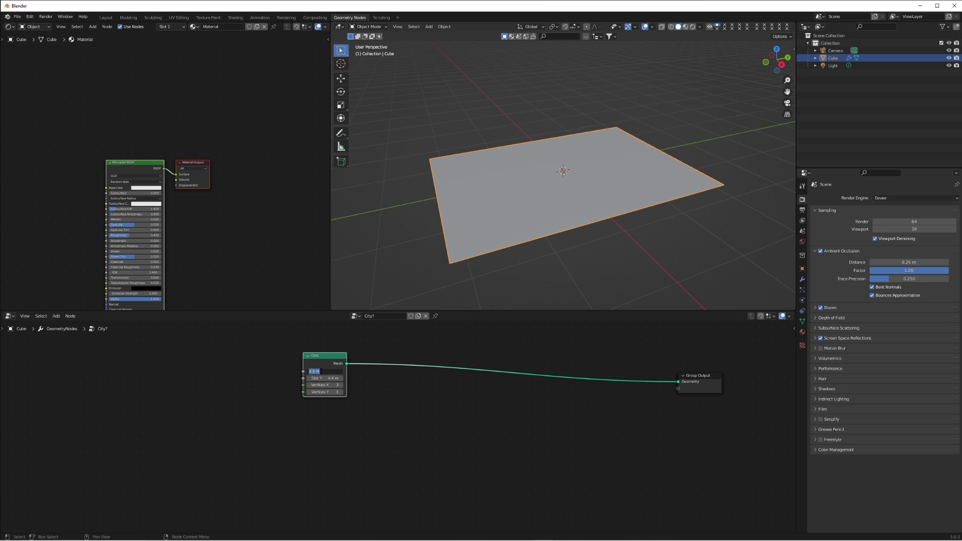
text(5)
key(Tab)
text(5)
key(Return)
scroll(445, 232, down, 3)
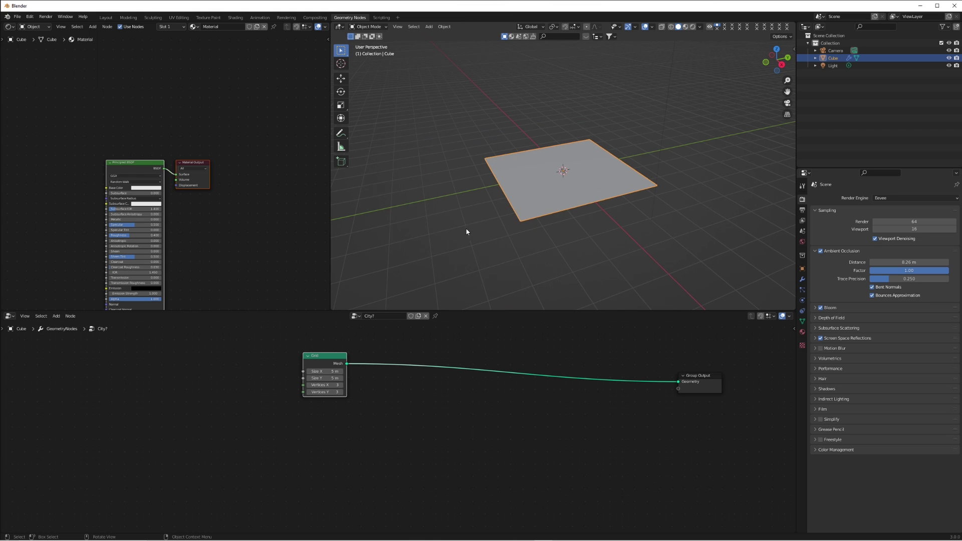
key(shift+a)
Add a cube and move it along Y away from the grid
mouse_move(561, 155)
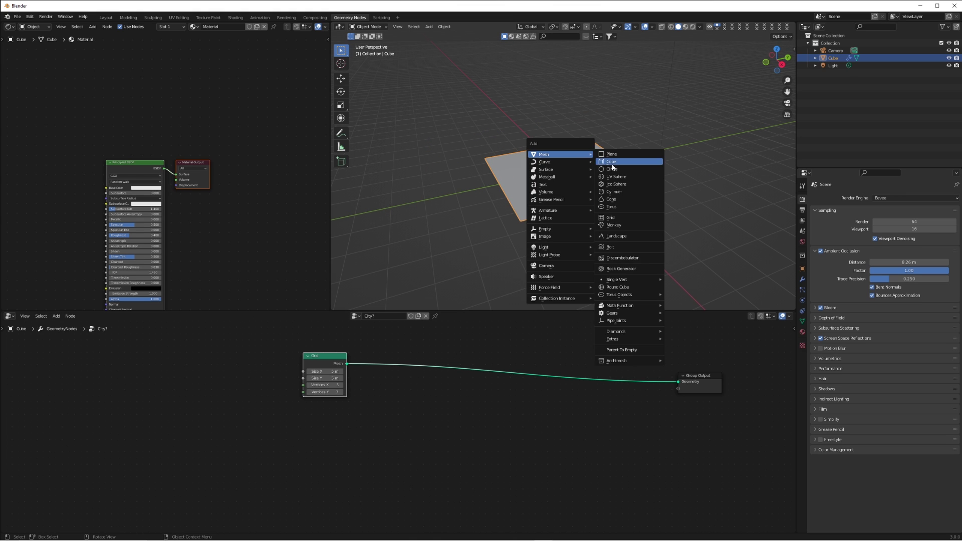
click(606, 165)
key(g)
key(y)
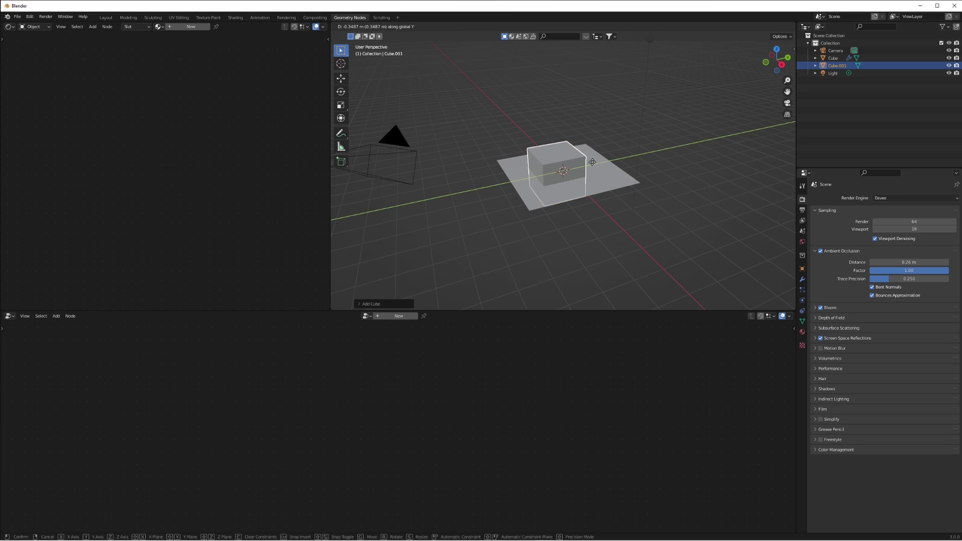
click(756, 154)
click(848, 87)
Create a new collection named Buildings
right_click(836, 95)
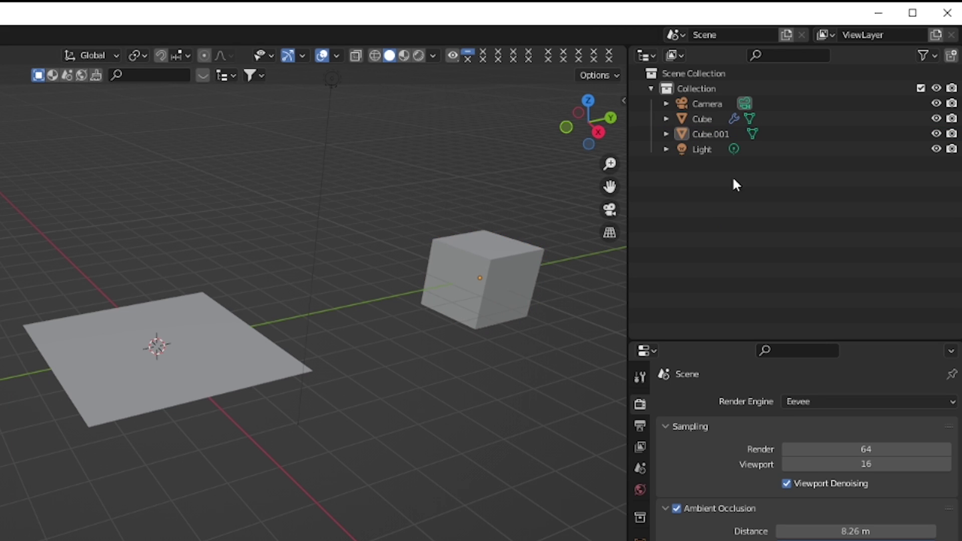
click(708, 193)
double_click(702, 163)
text(Buildings)
key(Return)
Move the cube into the Buildings collection and rename it Building1
click(706, 133)
drag(706, 134, 720, 182)
double_click(718, 165)
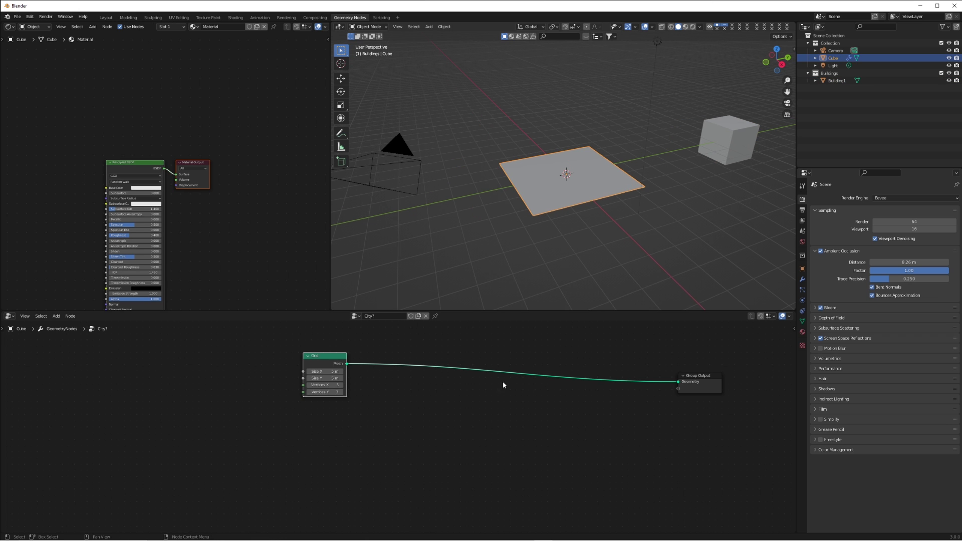
key(shift+a)
mouse_move(460, 384)
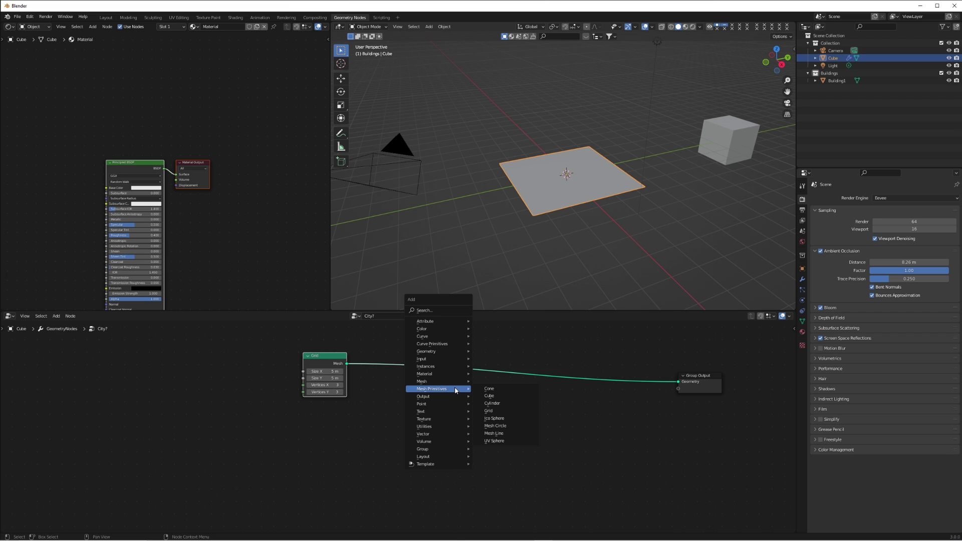
Add Distribute Points on Faces and Instance on Points, linking grid mesh to points to instances
mouse_move(455, 366)
click(489, 367)
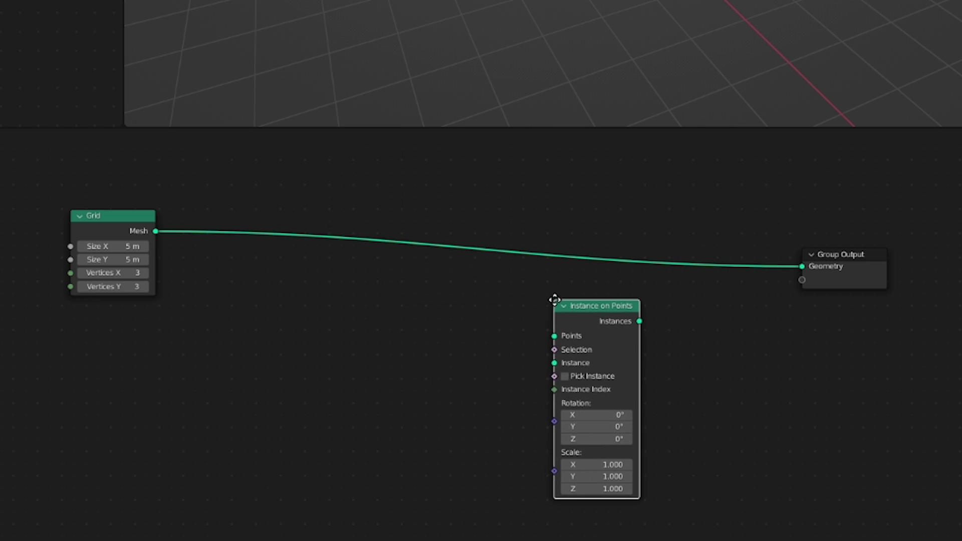
click(548, 290)
key(shift+a)
mouse_move(353, 371)
click(432, 372)
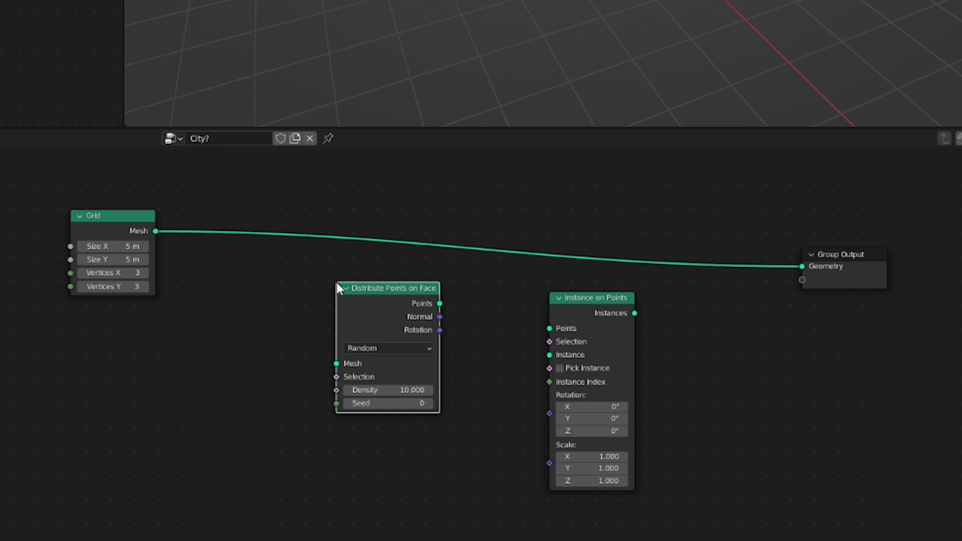
drag(155, 231, 336, 363)
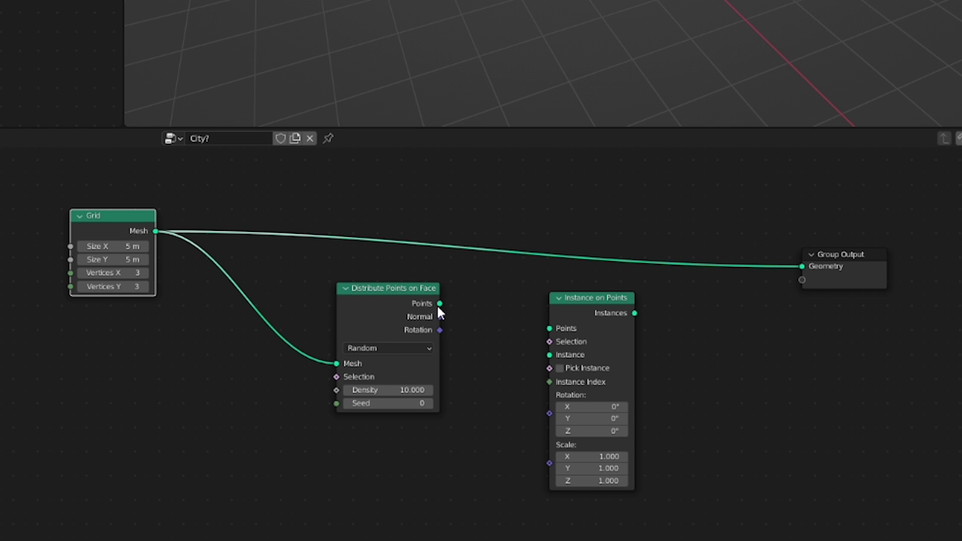
drag(440, 303, 546, 329)
Insert a Join Geometry node merging the instances with the grid into Group Output
drag(636, 313, 673, 317)
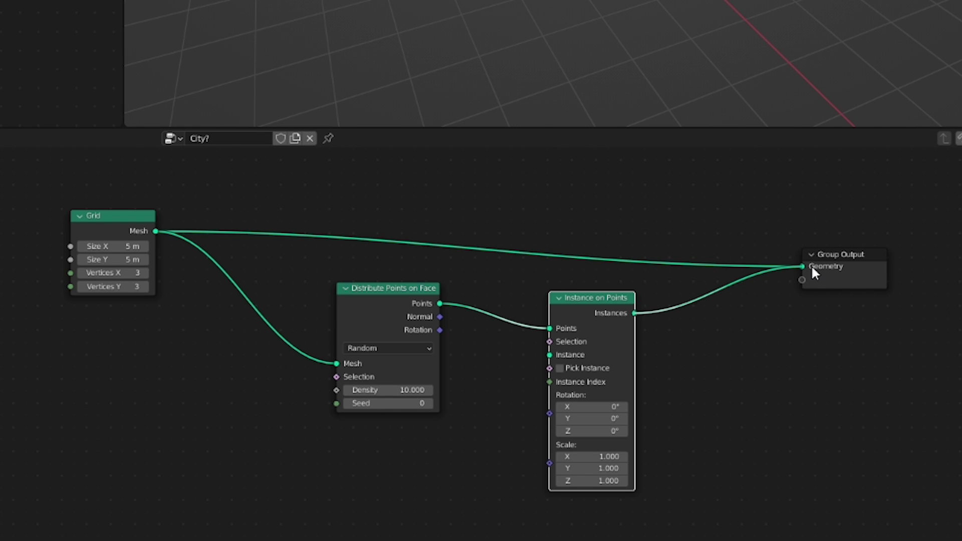
drag(802, 266, 699, 296)
key(shift+a)
mouse_move(694, 196)
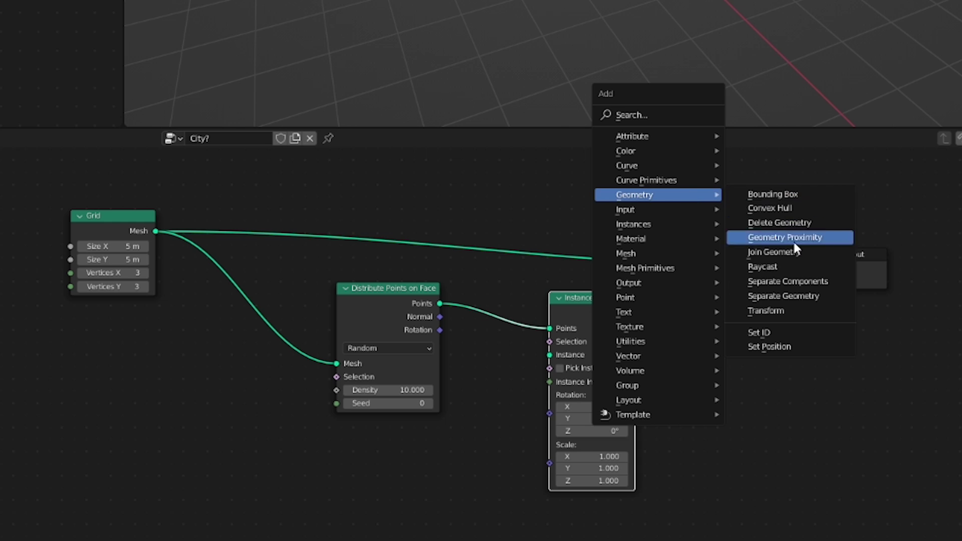
click(774, 252)
click(735, 253)
drag(845, 251, 905, 253)
drag(712, 245, 752, 244)
drag(634, 312, 721, 264)
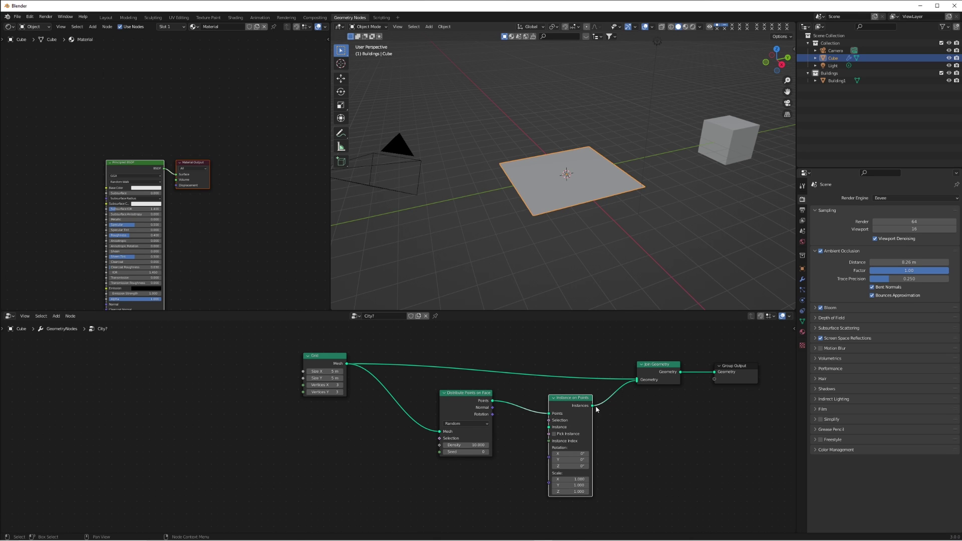
Switch the viewport to Material Preview shading and nudge the Distribute Points node
scroll(621, 219, up, 3)
click(609, 262)
scroll(590, 218, down, 4)
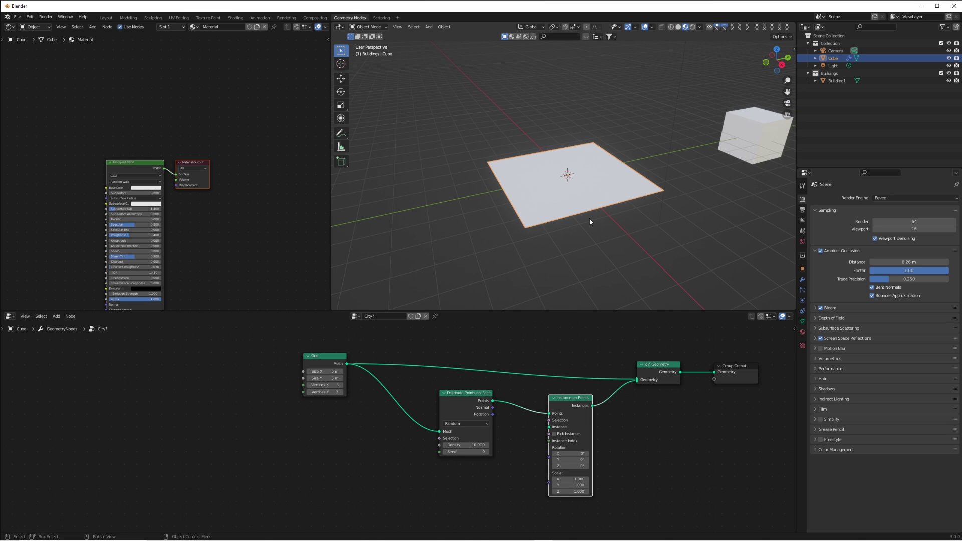
drag(490, 441, 494, 441)
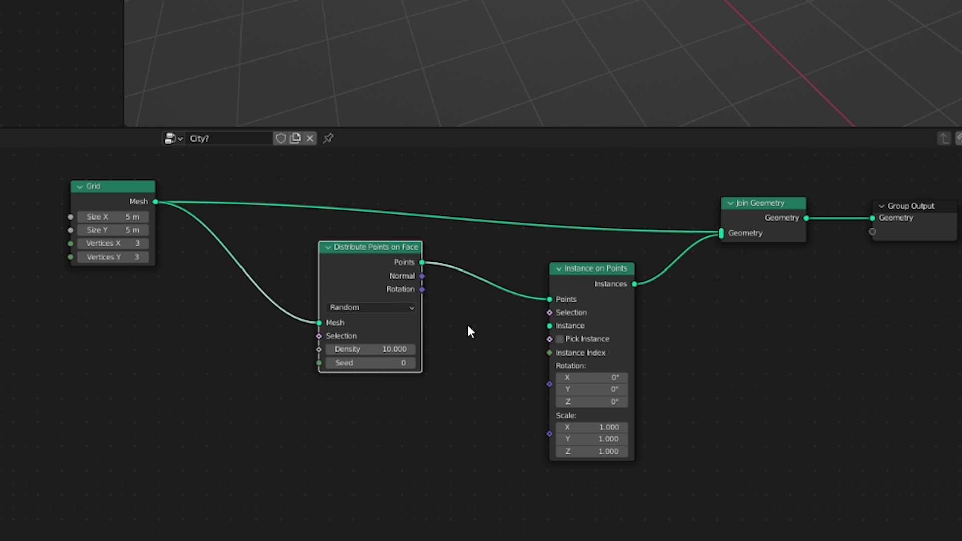
key(shift+a)
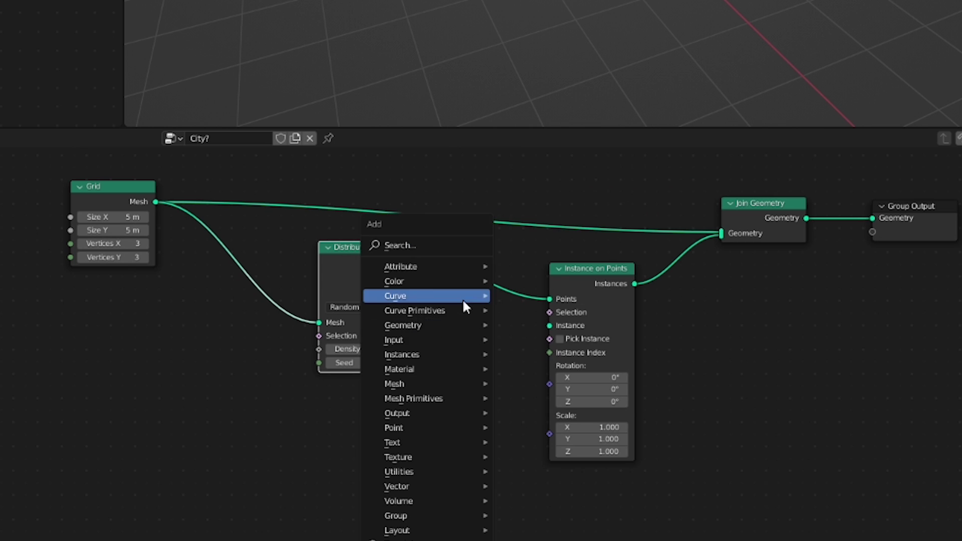
Add an Object Info node reading Building1 as the instanced geometry and tidy the nodes
mouse_move(459, 338)
click(563, 217)
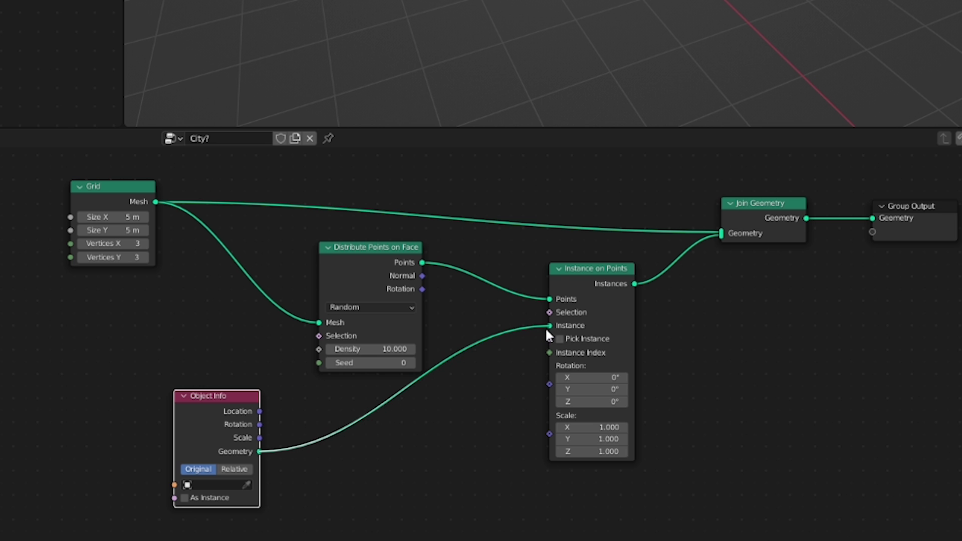
click(213, 484)
click(224, 360)
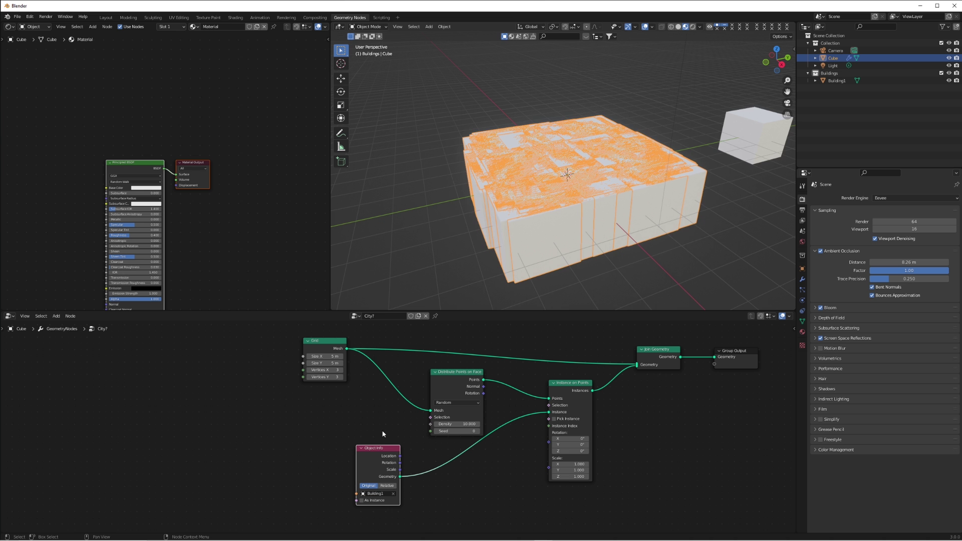
middle_drag(570, 199, 570, 200)
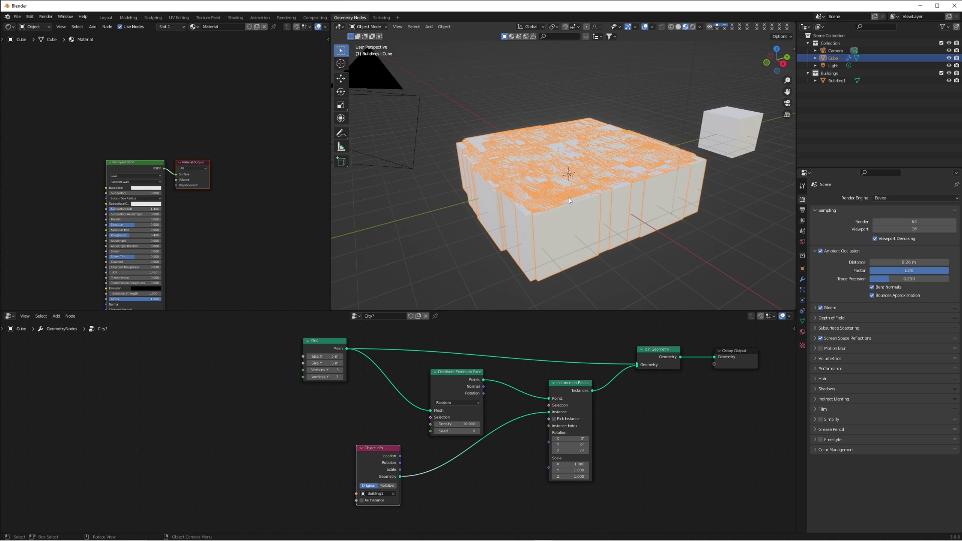
drag(389, 454, 349, 458)
drag(468, 372, 440, 362)
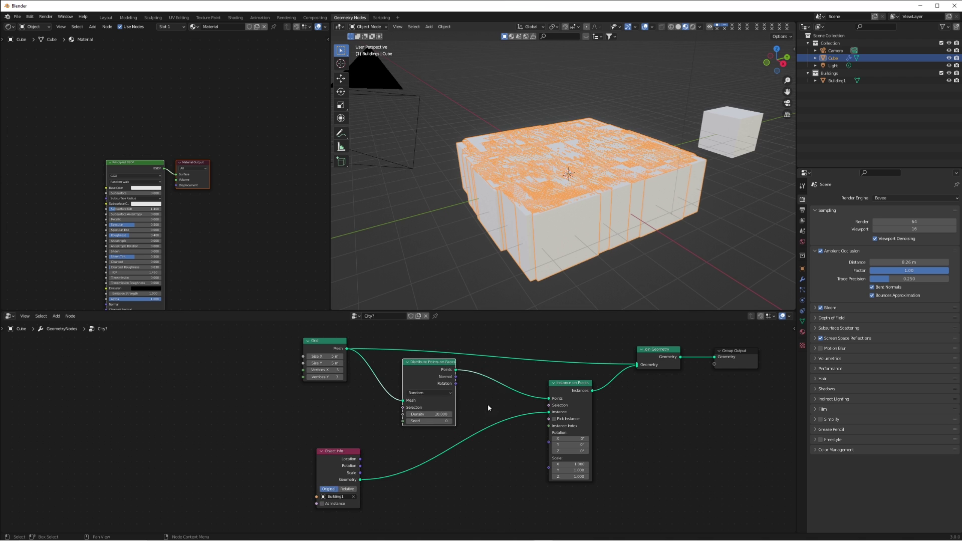
scroll(477, 426, down, 1)
scroll(483, 463, up, 1)
key(shift+a)
Add a Vector-type Random Value node driving the instance scale
mouse_move(485, 496)
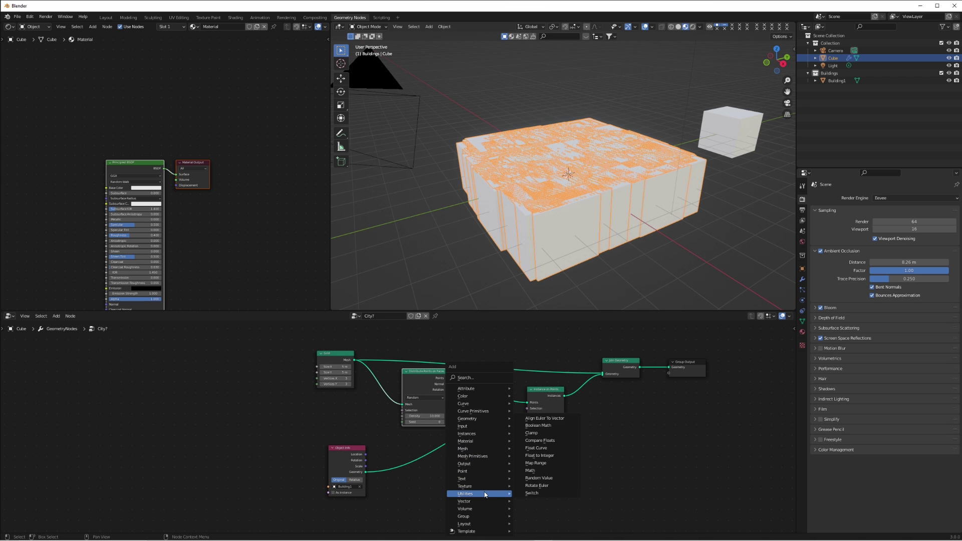
click(538, 478)
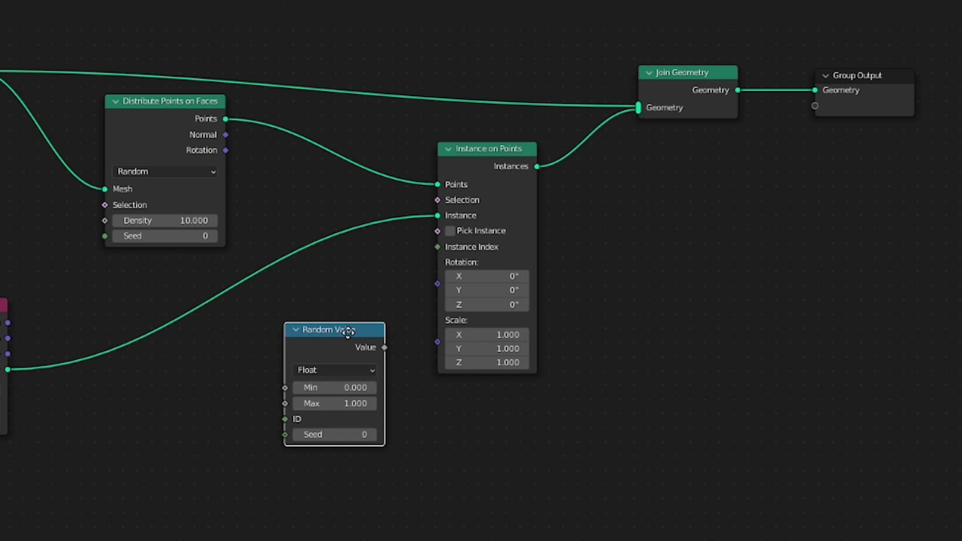
click(468, 450)
click(487, 467)
click(482, 484)
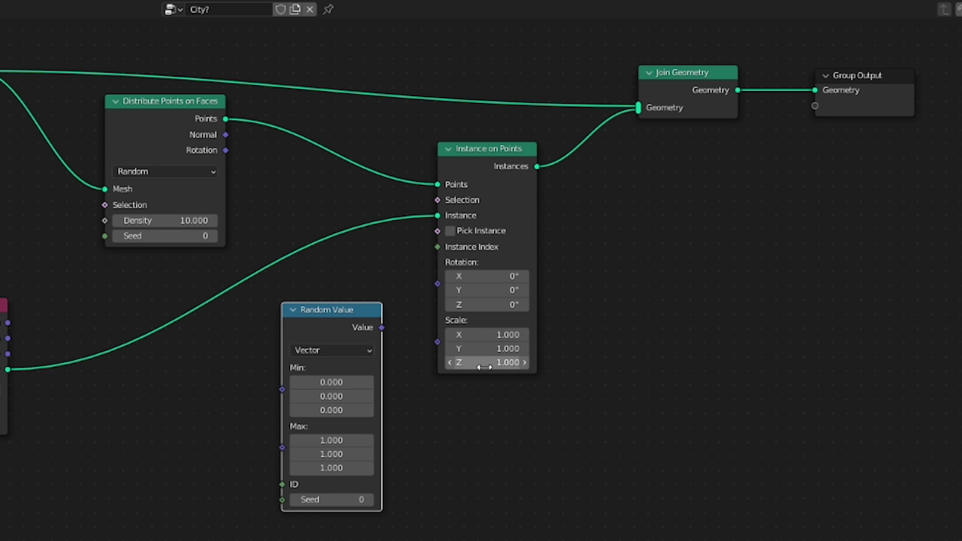
drag(434, 351, 436, 350)
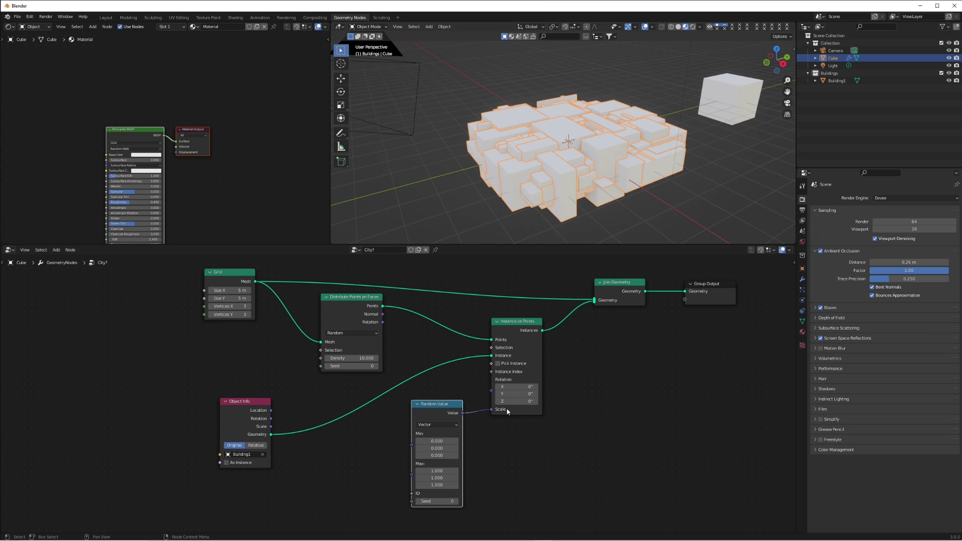
middle_drag(577, 196, 563, 177)
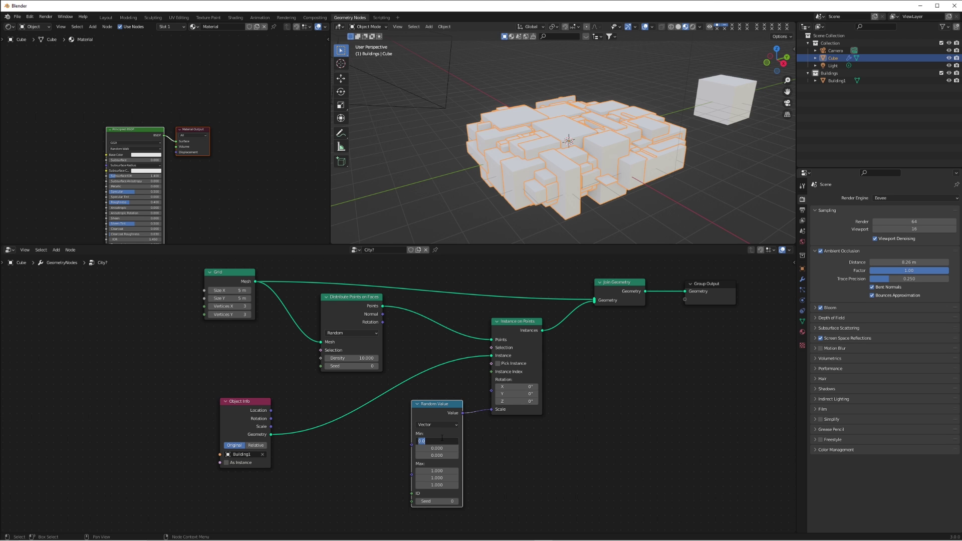
Set the random scale minimum to 0.1 and maximum to 0.2, 0.2, 1.0
text(0.1)
key(Tab)
text(0.1)
key(Tab)
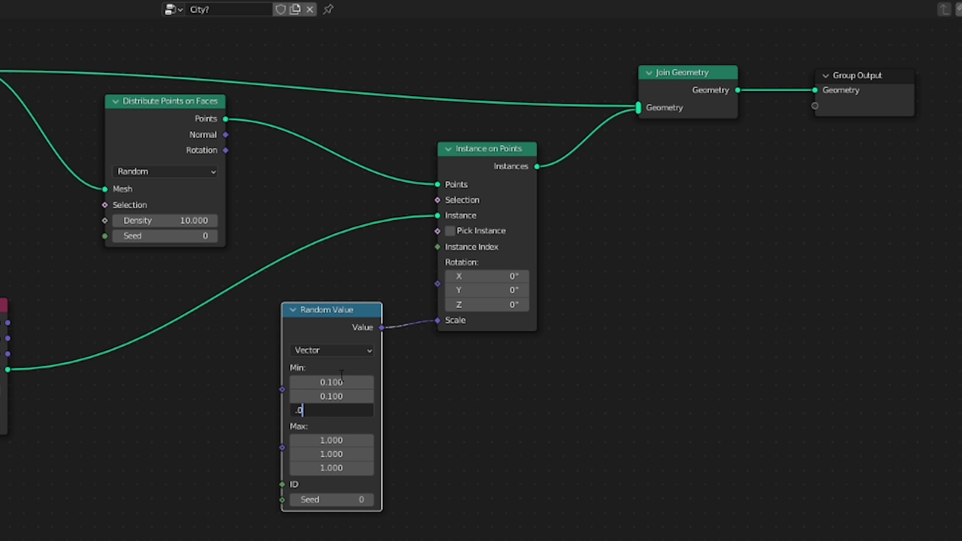
key(Tab)
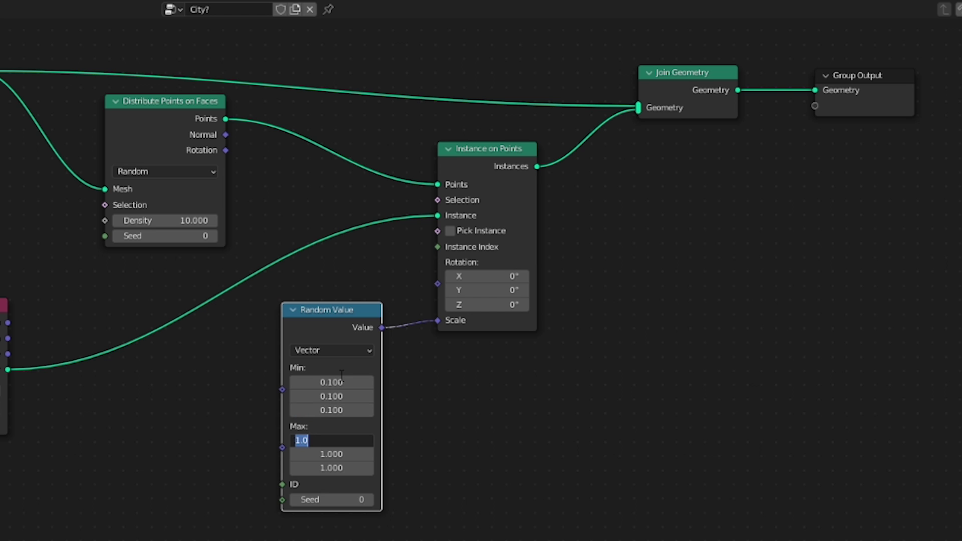
text(0.2)
key(Tab)
text(0.2)
key(Tab)
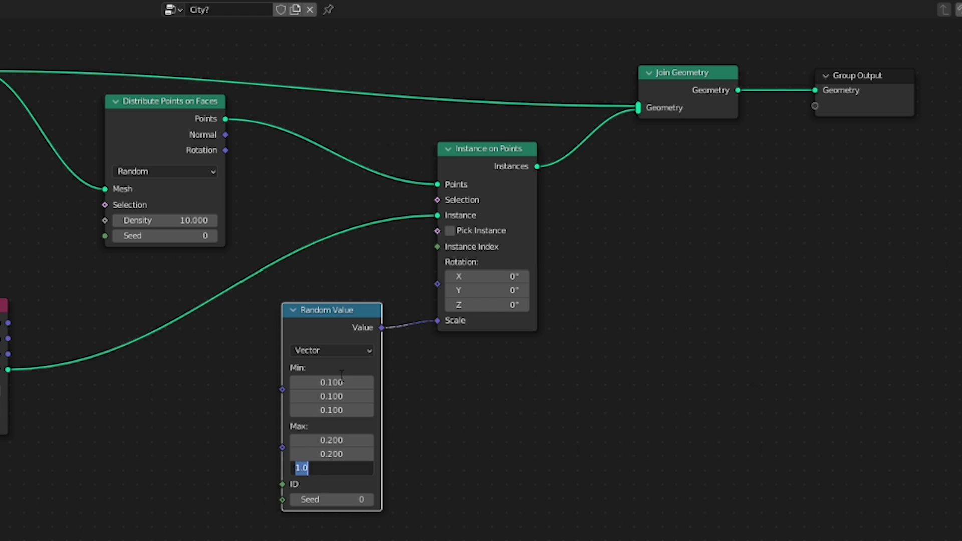
key(Return)
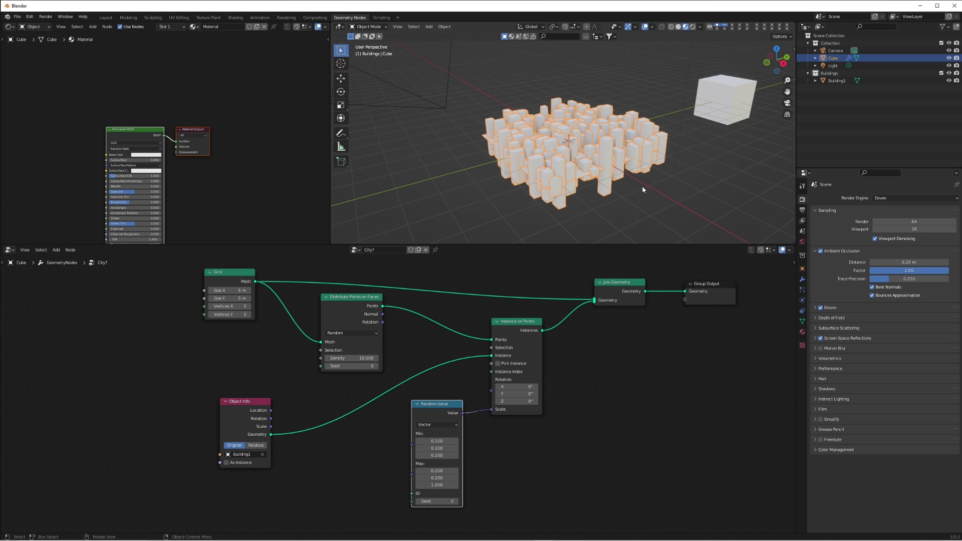
mouse_move(644, 190)
middle_down()
mouse_move(618, 159)
mouse_move(636, 183)
mouse_move(686, 143)
mouse_move(608, 139)
mouse_move(644, 117)
mouse_move(687, 113)
mouse_move(675, 119)
middle_up()
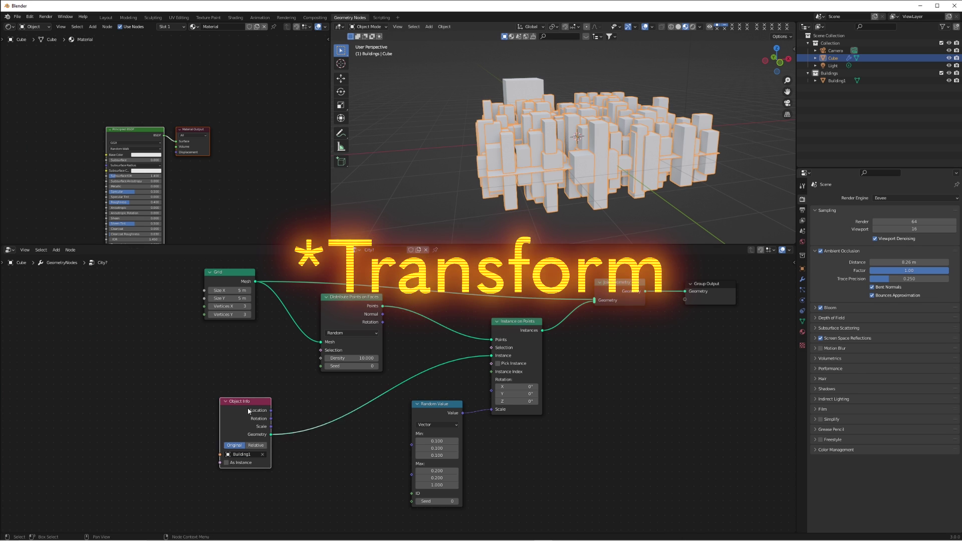
drag(249, 411, 217, 400)
key(shift+a)
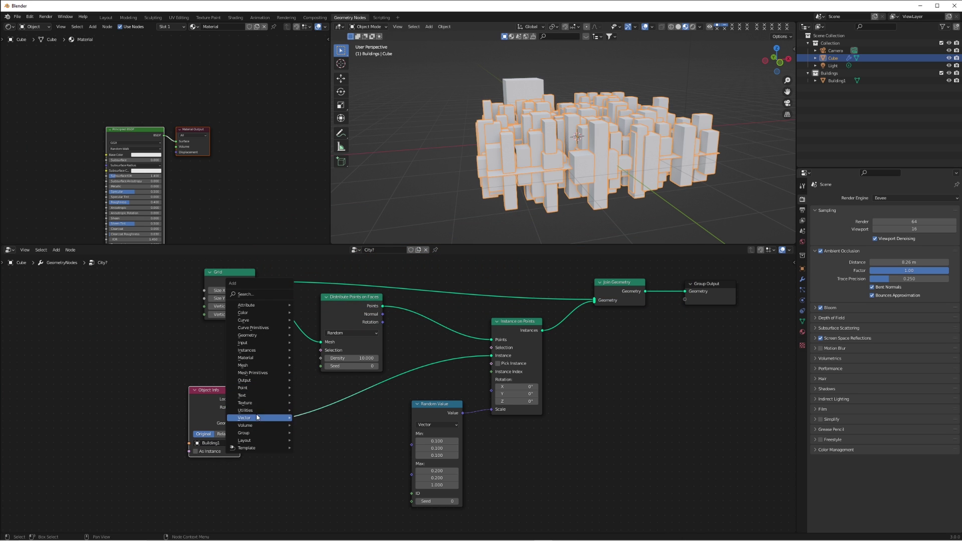
Insert a Transform node after Object Info, raising the buildings 1 m in Z
mouse_move(261, 338)
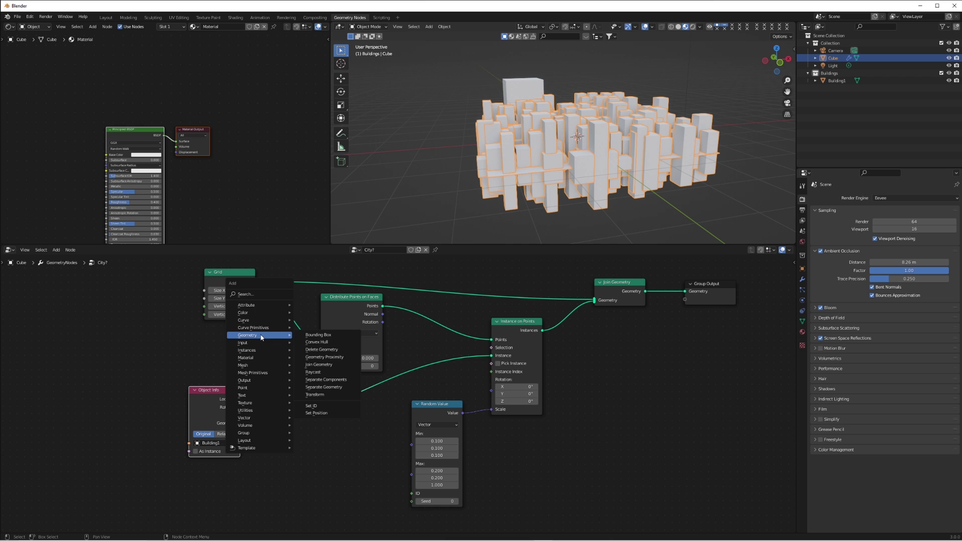
click(324, 397)
click(344, 466)
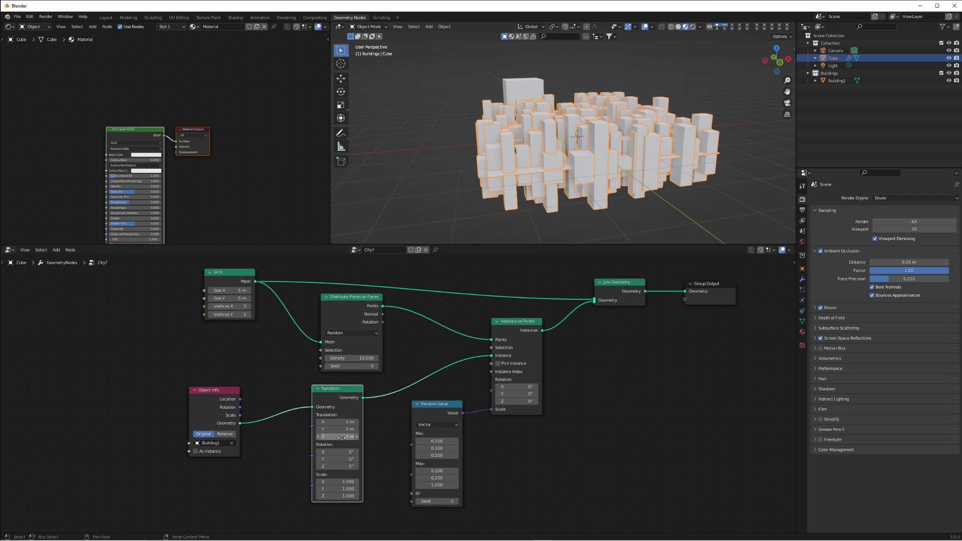
mouse_move(339, 437)
mouse_down()
mouse_move(359, 437)
mouse_move(326, 437)
mouse_move(351, 437)
mouse_up()
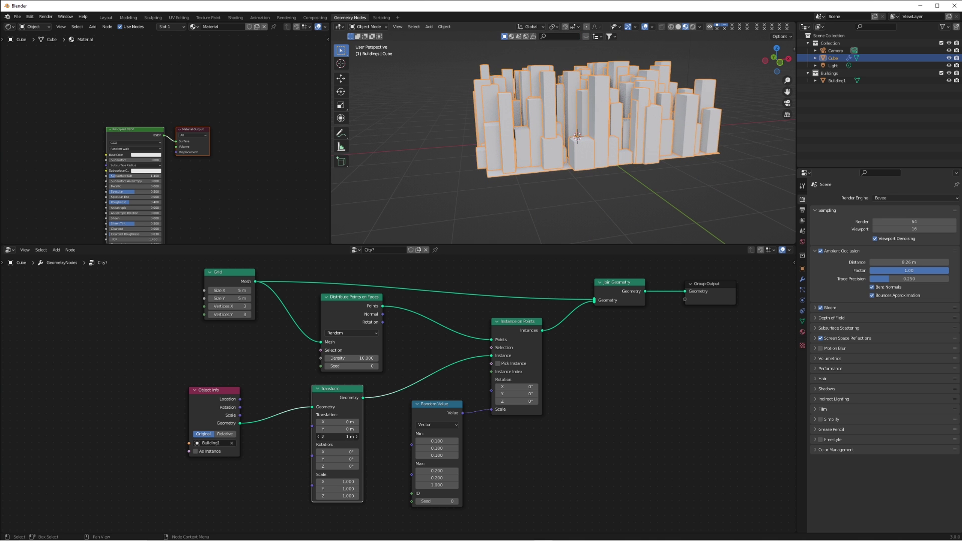
middle_drag(631, 149, 582, 135)
Hide viewport overlays and lower the random maximum Z height to about 0.5
click(646, 27)
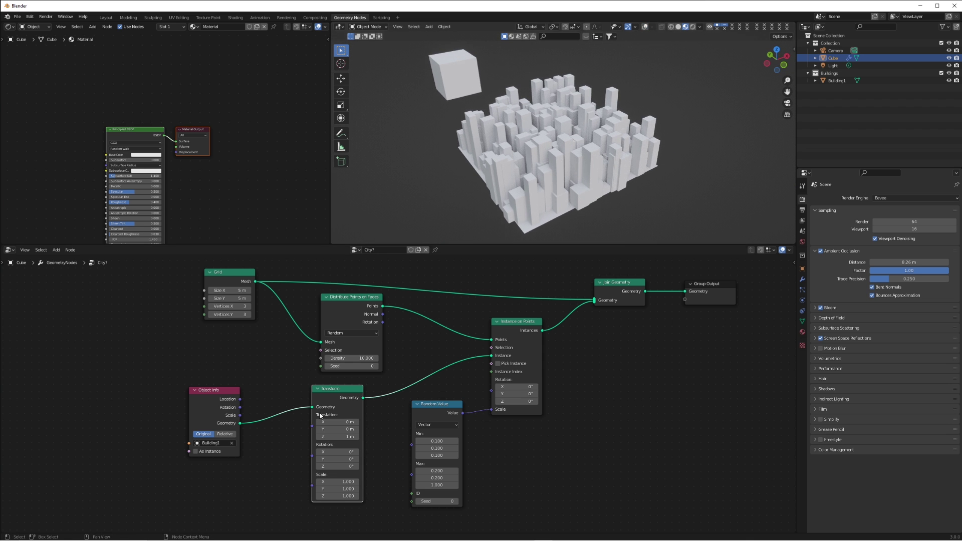
drag(437, 485, 426, 485)
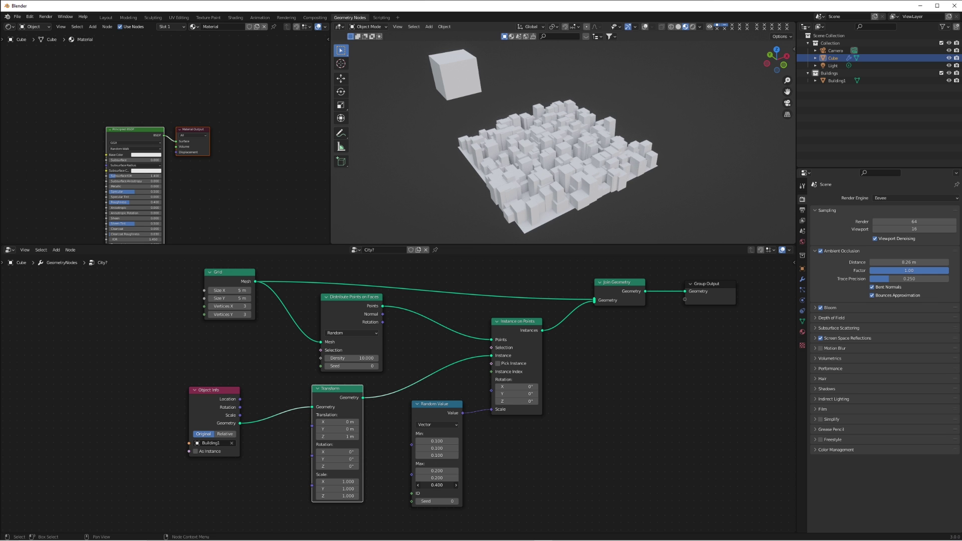
drag(487, 233, 105, 380)
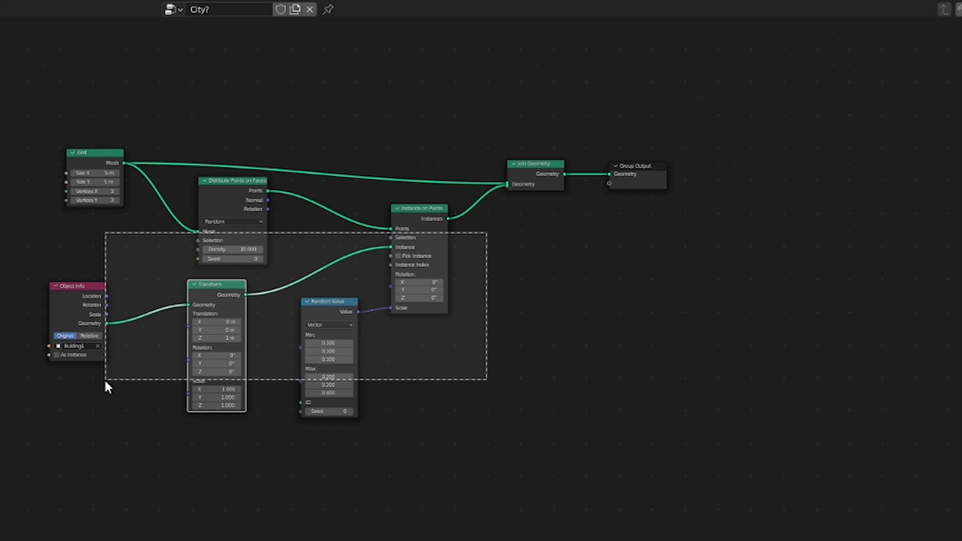
Duplicate the scatter nodes below, feeding the copy from Grid into Join Geometry
shift+scroll(396, 246, down, 3)
key(shift+d)
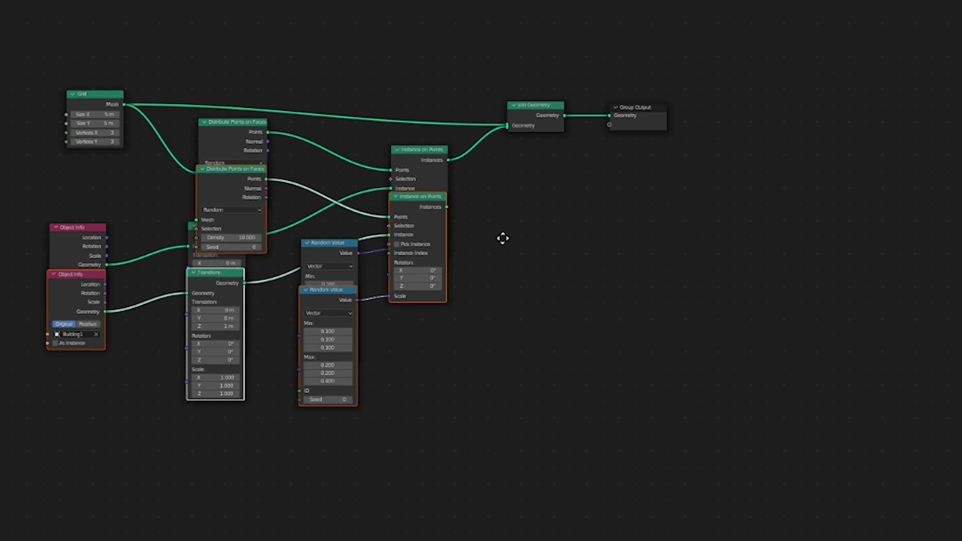
click(482, 450)
ctrl+scroll(499, 299, right, 2)
shift+scroll(499, 300, down, 2)
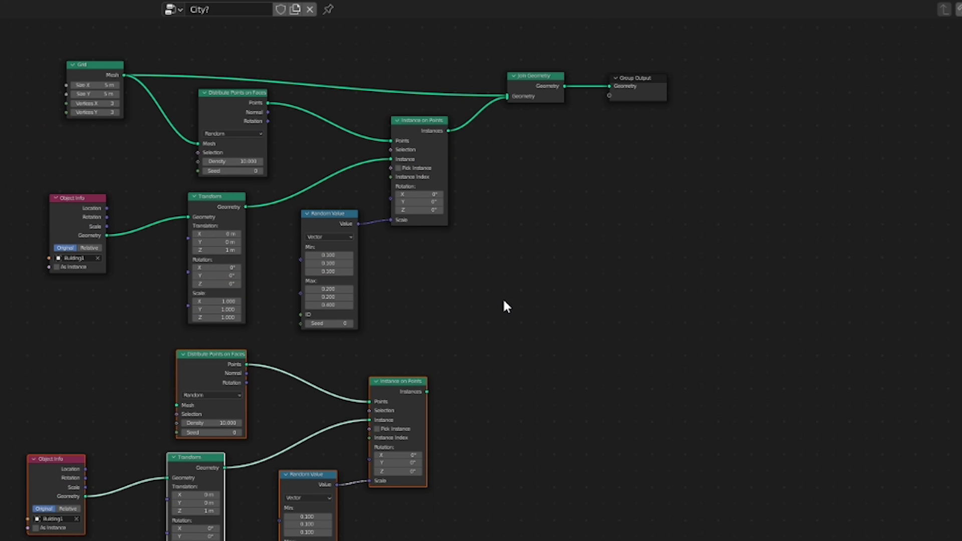
drag(123, 75, 177, 405)
drag(426, 392, 466, 376)
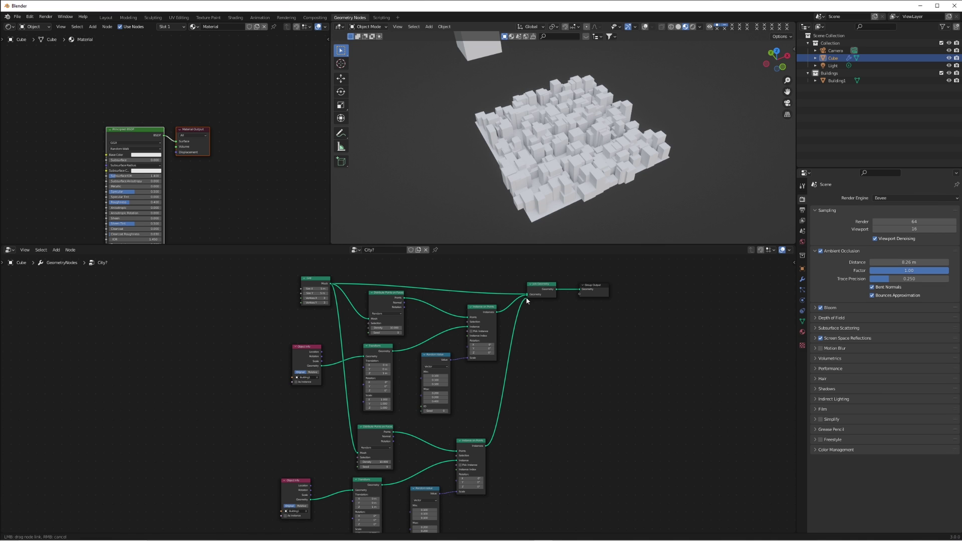
Try seed 9 on the copied distribution, then revert it to 0
shift+scroll(528, 300, down, 2)
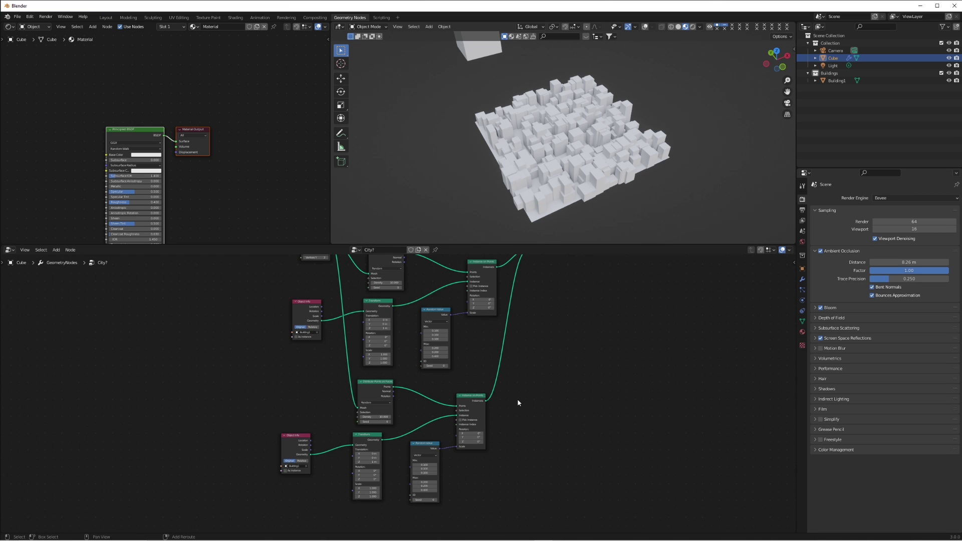
scroll(533, 409, up, 2)
drag(366, 432, 376, 432)
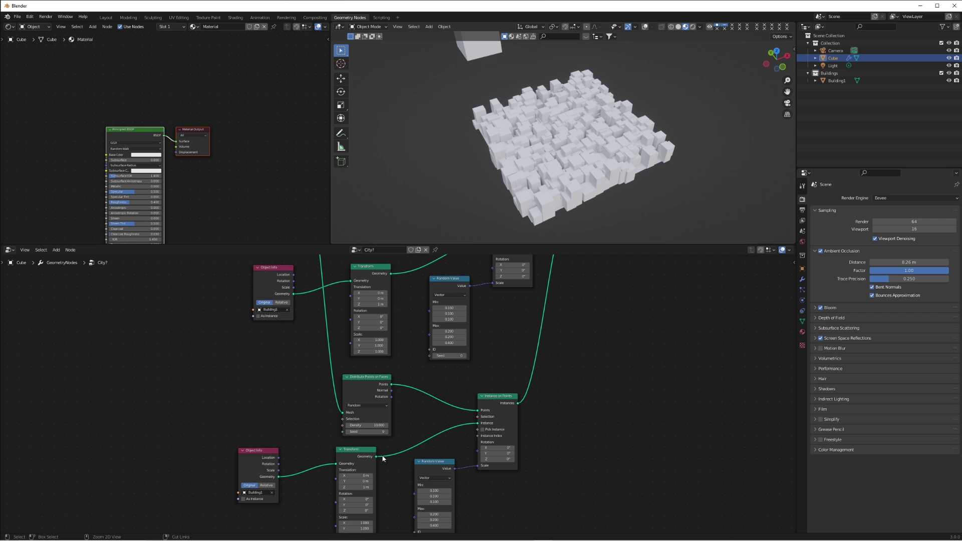
key(ctrl+z)
shift+scroll(385, 450, down, 2)
scroll(386, 447, up, 2)
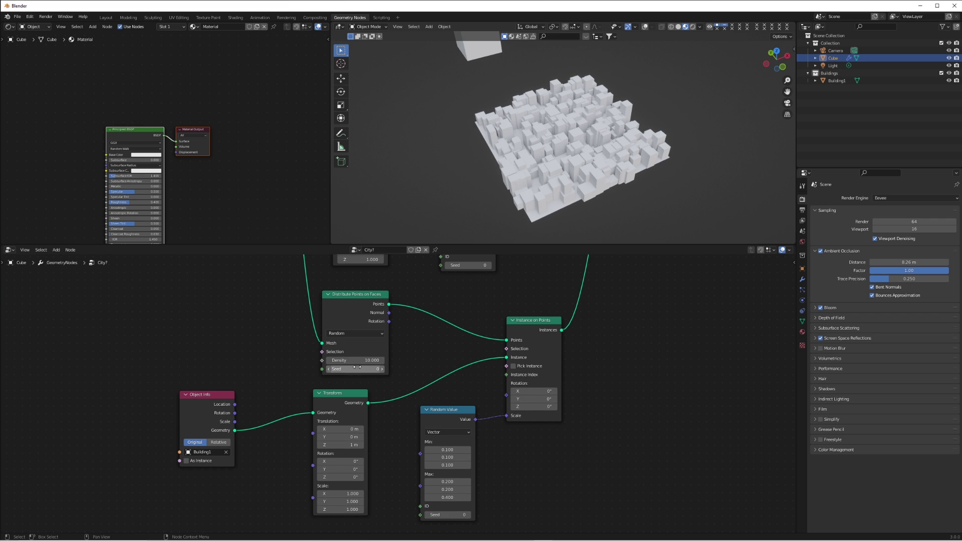
scroll(378, 372, down, 1)
Tune the first chain's building density and set the random Max Z height to 1.5
drag(361, 353, 374, 353)
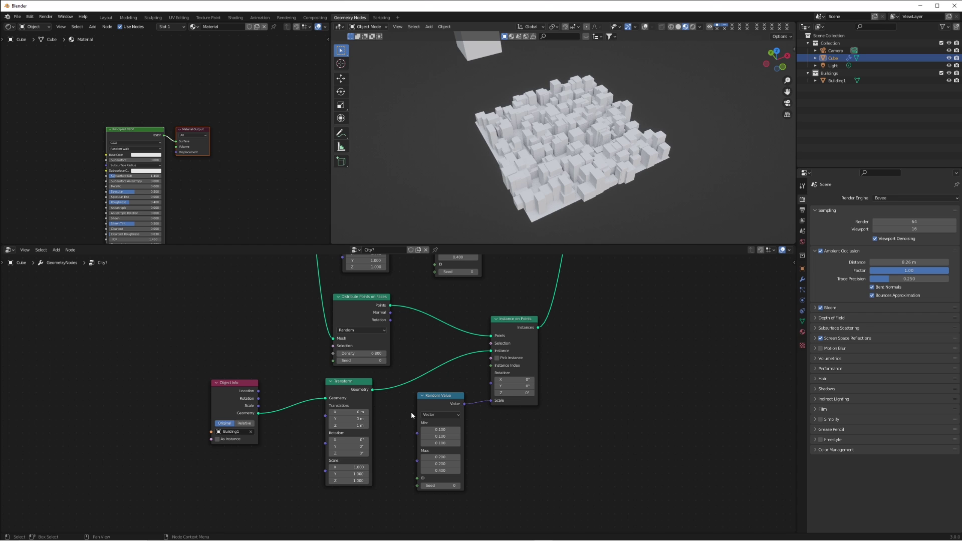
drag(446, 471, 587, 263)
mouse_move(361, 354)
mouse_down()
mouse_move(376, 353)
mouse_move(354, 353)
mouse_up()
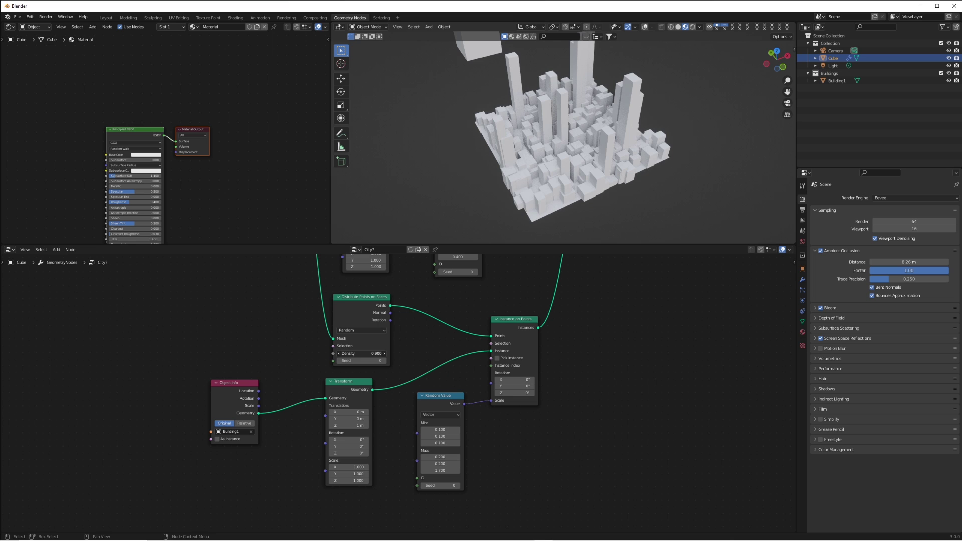
middle_drag(571, 150, 604, 146)
scroll(604, 146, up, 2)
mouse_move(442, 471)
mouse_down()
mouse_move(431, 471)
mouse_move(455, 458)
mouse_up()
mouse_move(551, 150)
middle_down()
mouse_move(542, 146)
mouse_move(571, 140)
mouse_move(566, 125)
mouse_move(579, 211)
mouse_move(586, 135)
mouse_move(563, 134)
mouse_move(566, 155)
mouse_move(551, 166)
mouse_move(581, 150)
mouse_move(561, 146)
middle_up()
scroll(587, 136, down, 2)
Lower the tower chain's density so the tall towers stand sparsely among the blocks
mouse_move(374, 354)
mouse_down()
mouse_move(351, 353)
mouse_move(378, 353)
mouse_up()
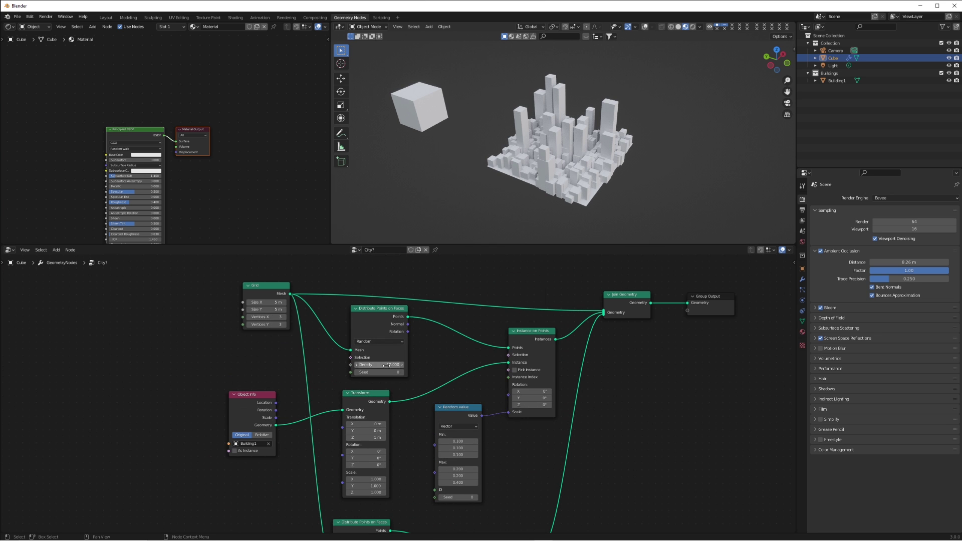
drag(376, 365, 391, 365)
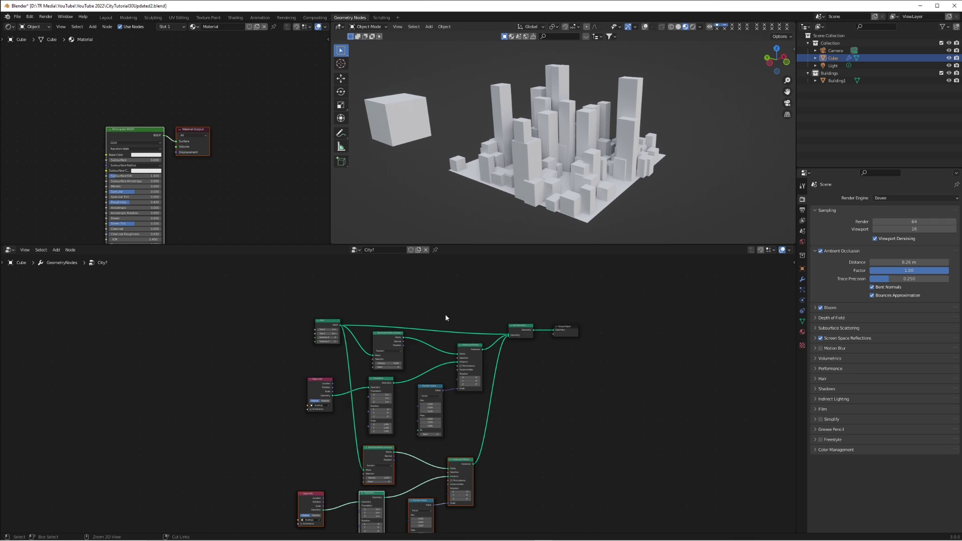
scroll(497, 344, up, 6)
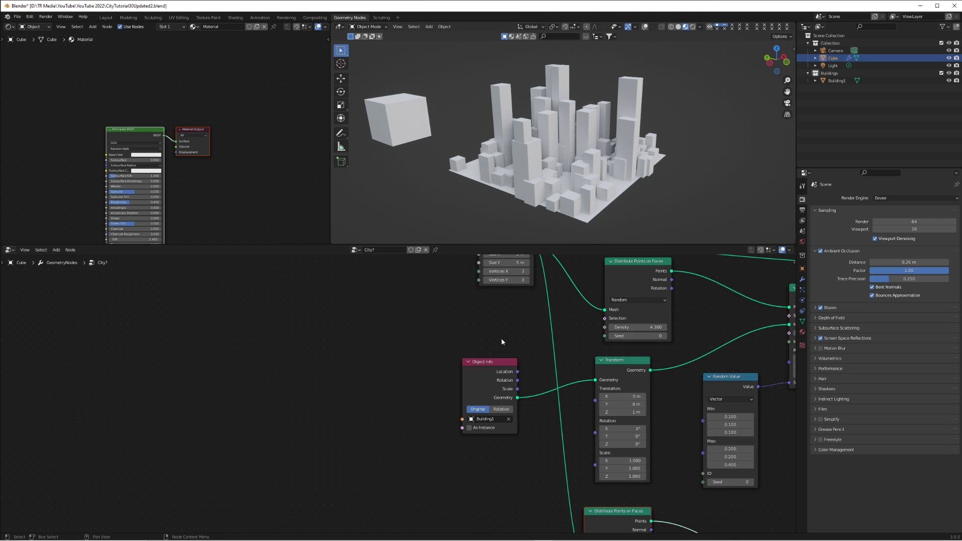
scroll(555, 334, up, 2)
Resize the grid to 11.4 m along X and 10.4 m along Y
drag(434, 341, 482, 341)
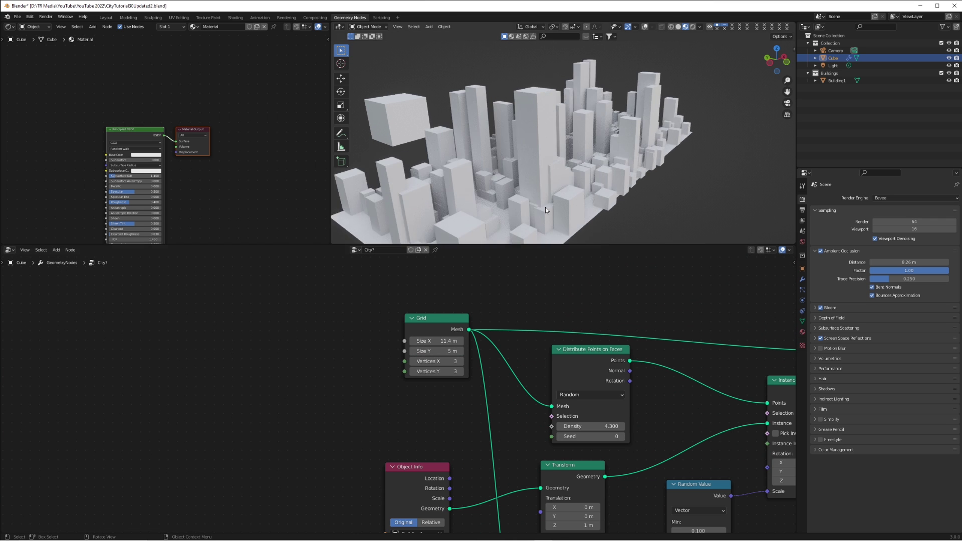
middle_drag(545, 207, 553, 229)
mouse_move(426, 351)
mouse_down()
mouse_move(468, 351)
mouse_move(481, 340)
mouse_move(430, 341)
mouse_move(430, 351)
mouse_move(431, 341)
mouse_up()
scroll(602, 175, up, 2)
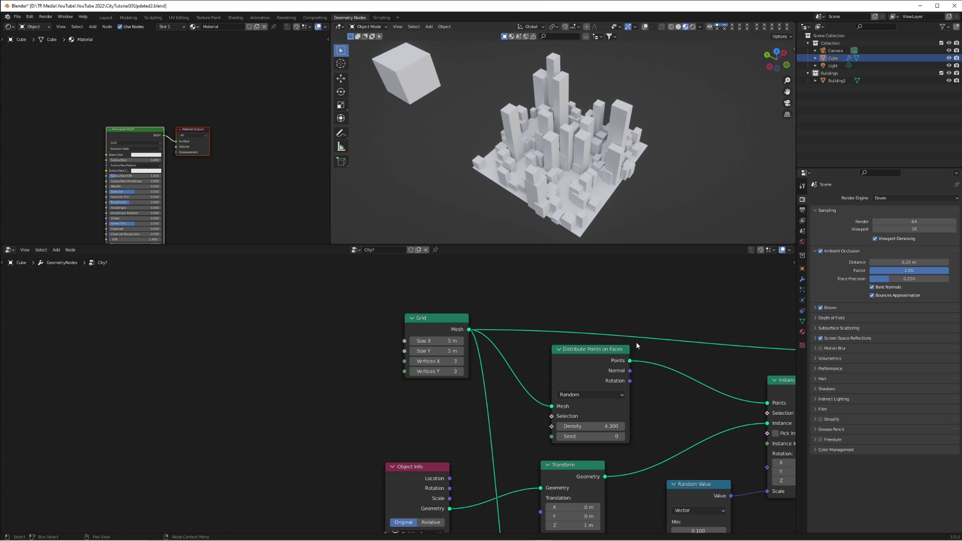
scroll(636, 341, down, 4)
Link point Rotation into the Instance on Points Rotation in both building chains
shift+scroll(540, 407, down, 3)
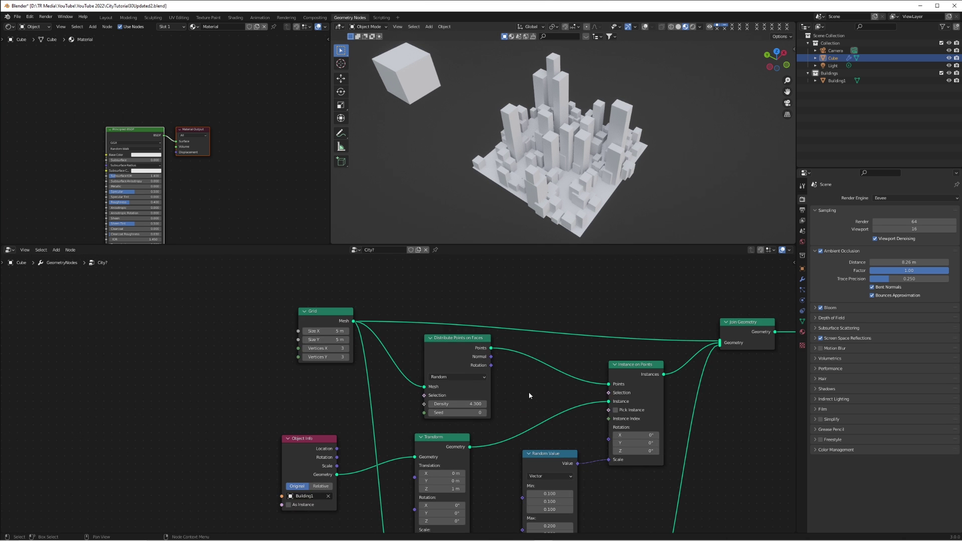
drag(491, 364, 508, 368)
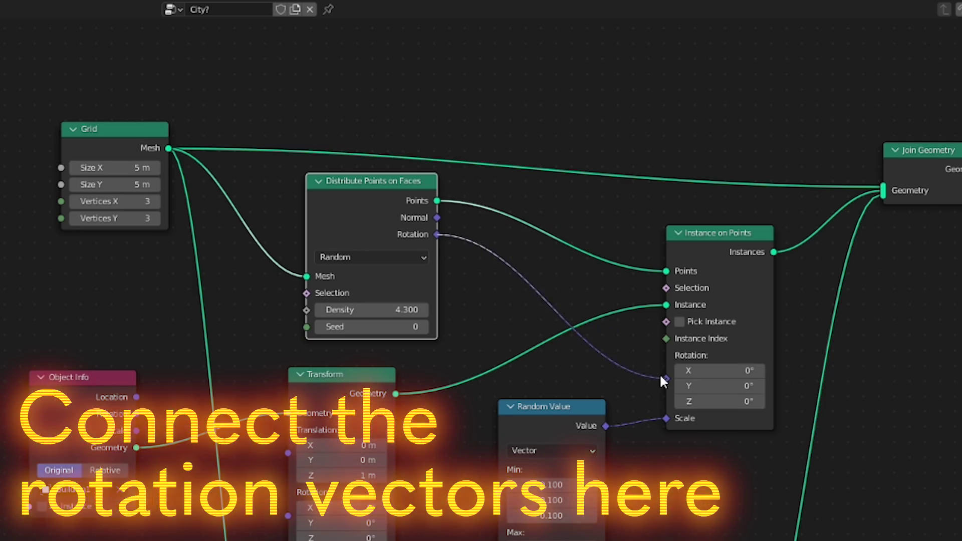
drag(663, 381, 664, 380)
shift+scroll(652, 346, down, 10)
drag(397, 253, 628, 393)
scroll(543, 291, down, 2)
shift+scroll(492, 236, up, 3)
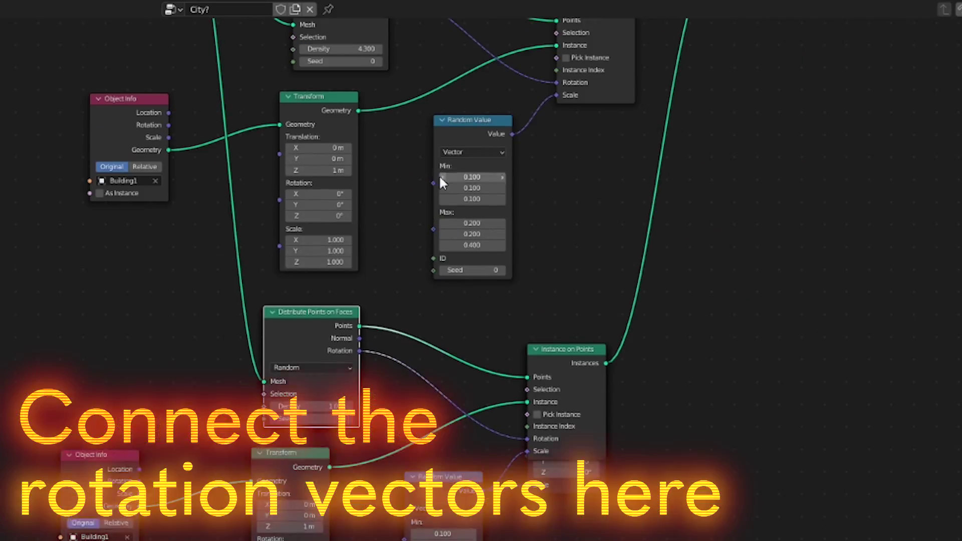
shift+scroll(439, 176, up, 3)
Add a UV Sphere node and feed it into both point distributions as a test surface
click(166, 43)
scroll(274, 151, down, 1)
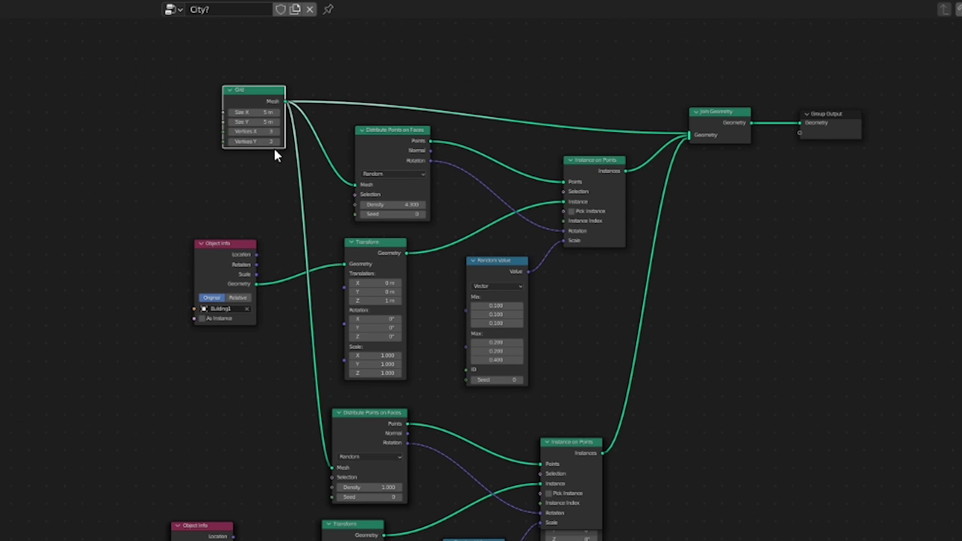
key(shift+a)
mouse_move(271, 231)
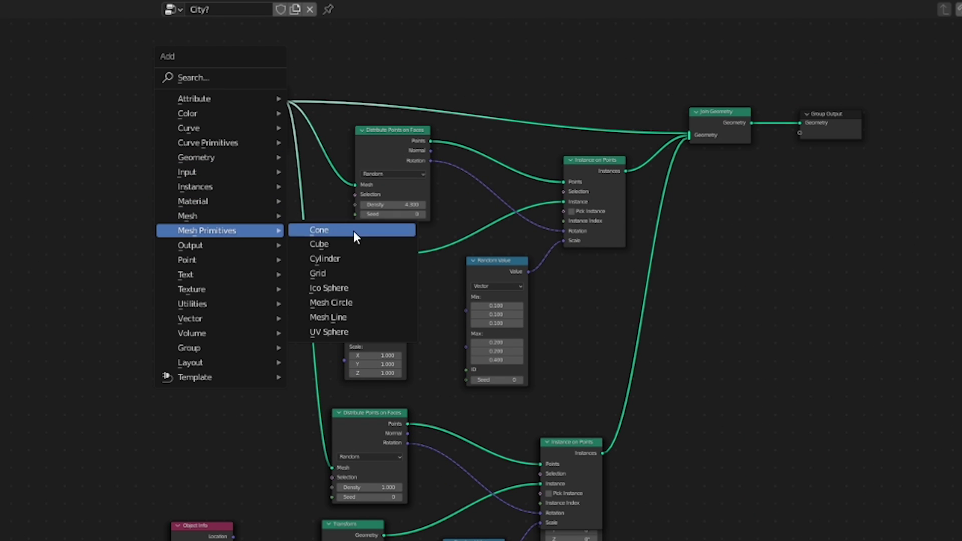
click(355, 332)
click(213, 159)
drag(356, 185, 286, 176)
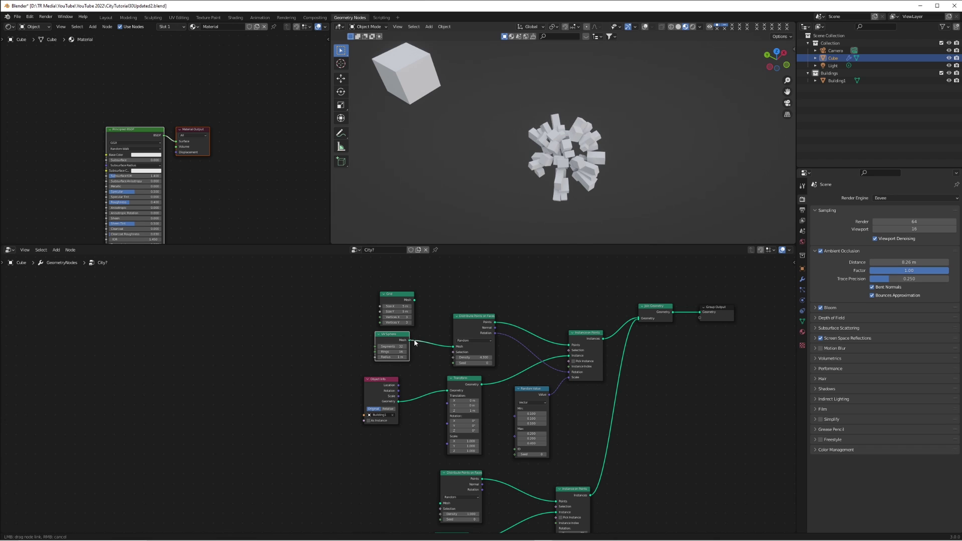
shift+scroll(429, 362, down, 2)
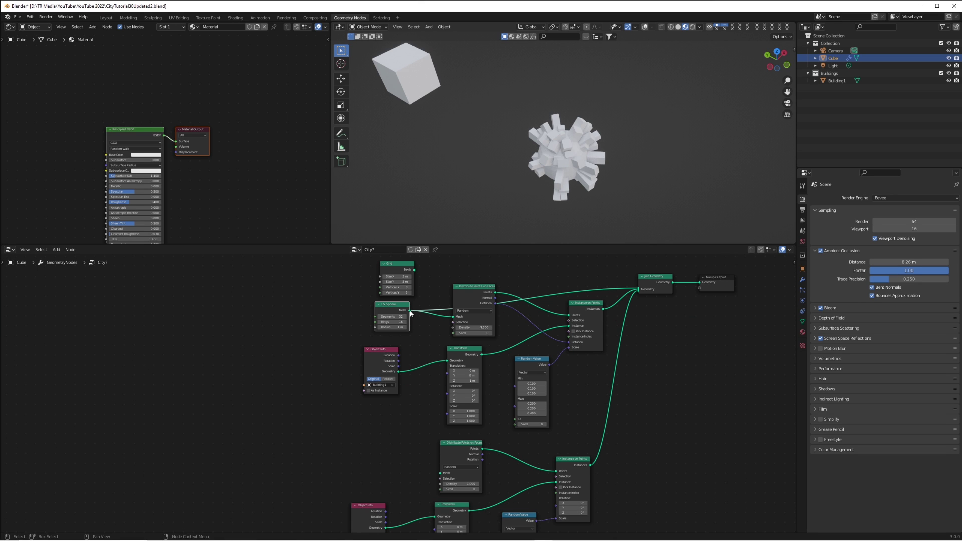
drag(410, 310, 441, 474)
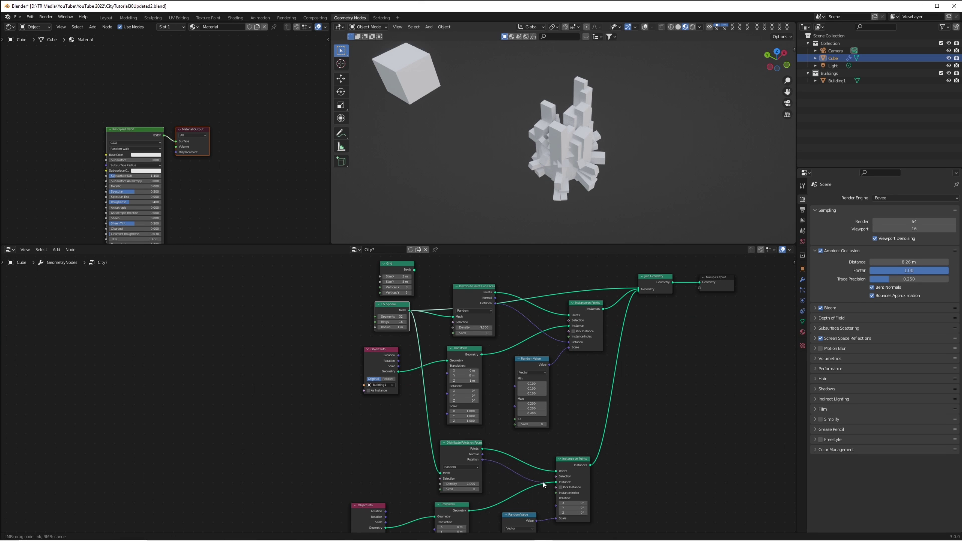
Finish the second chain's rotation link, set sphere radius 5, preview materials, and hide Building1
drag(559, 509, 557, 500)
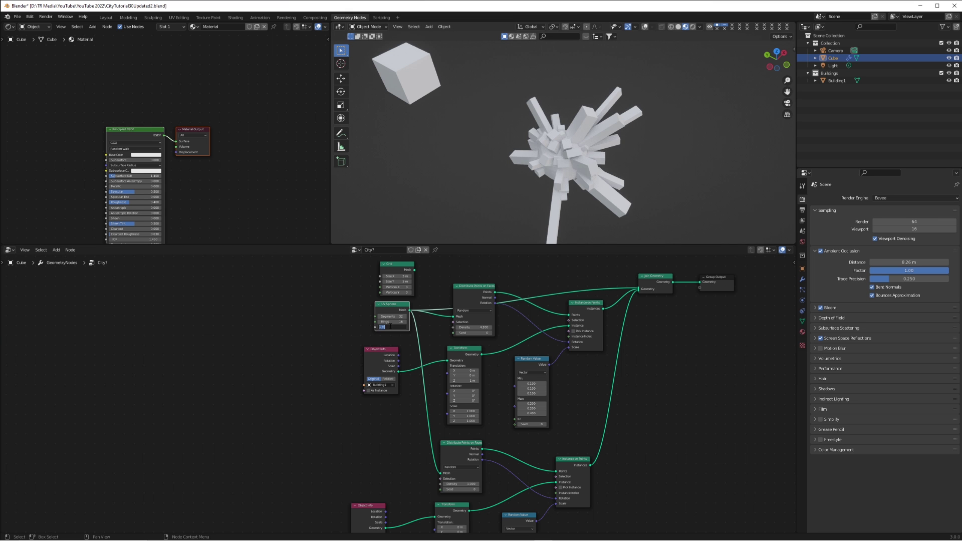
text(5)
key(Return)
scroll(526, 158, down, 4)
mouse_move(526, 159)
middle_down()
mouse_move(593, 121)
mouse_move(584, 121)
middle_up()
key(z)
click(589, 131)
click(949, 80)
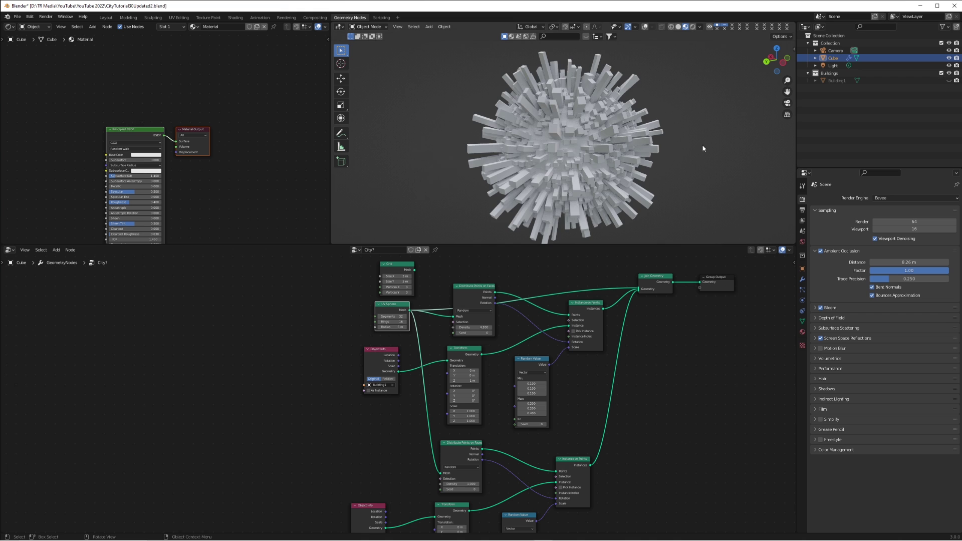
Delete the UV Sphere and reconnect the Grid mesh to both distributions
key(x)
drag(415, 269, 428, 297)
drag(439, 477, 440, 476)
scroll(544, 172, up, 3)
middle_drag(543, 172, 594, 152)
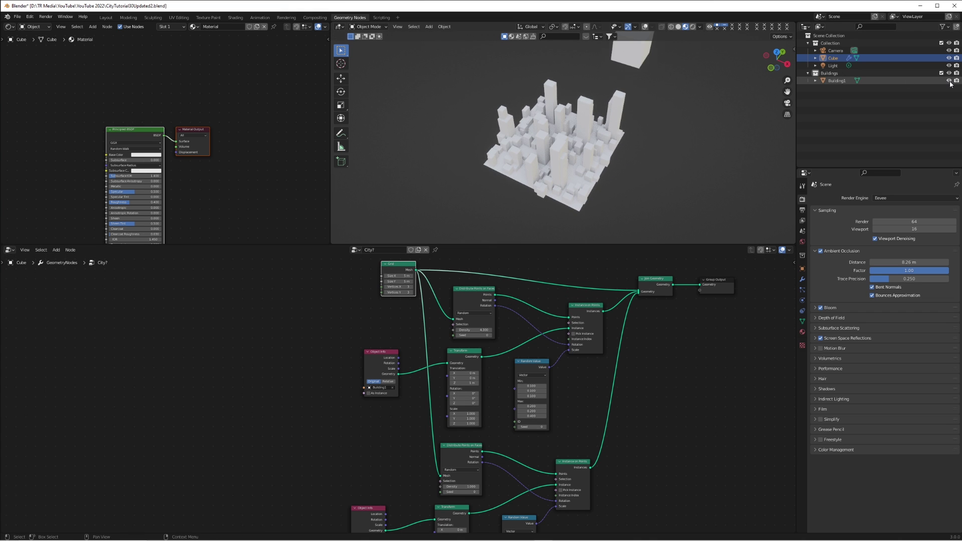
middle_drag(626, 56, 588, 121)
click(589, 121)
click(402, 131)
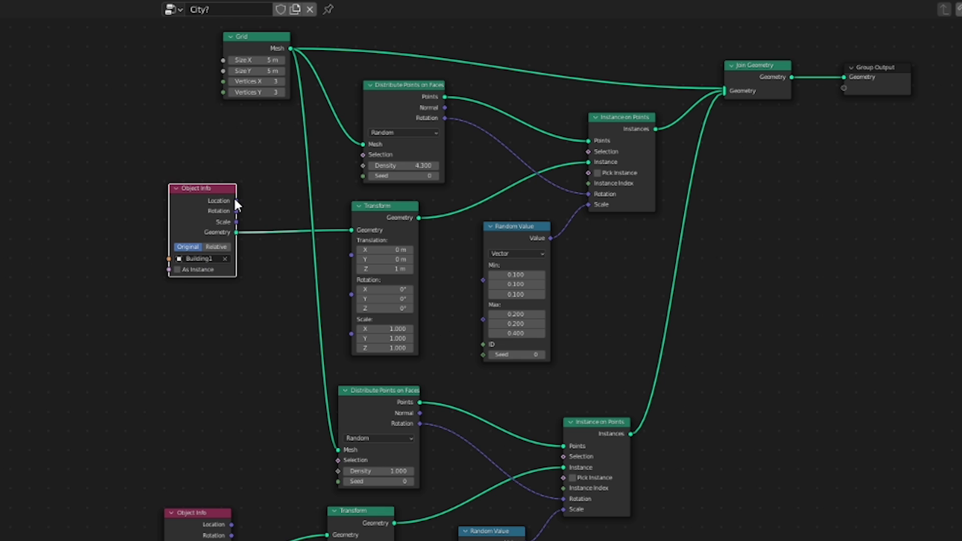
drag(368, 517, 366, 481)
scroll(395, 437, down, 2)
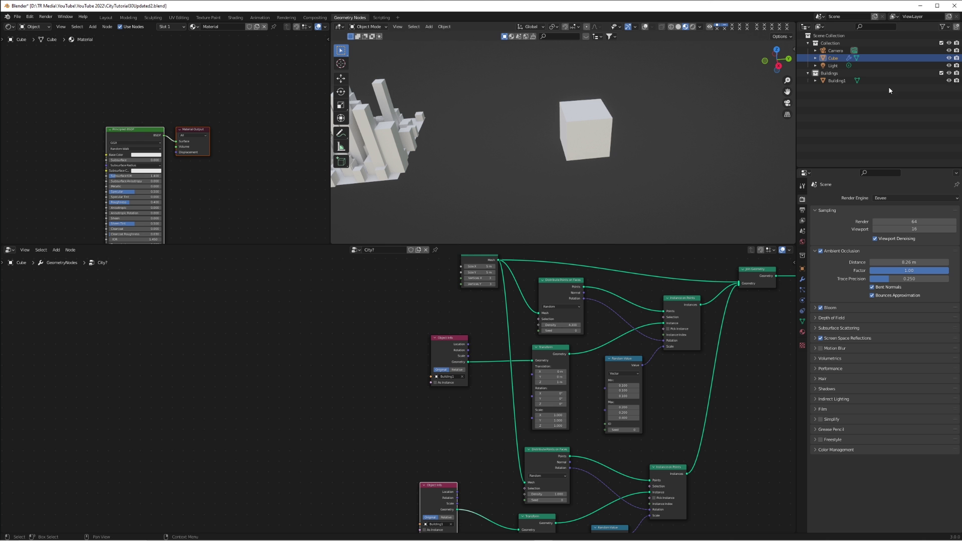
Duplicate Building1 along X and enter Edit Mode on the copy
click(828, 81)
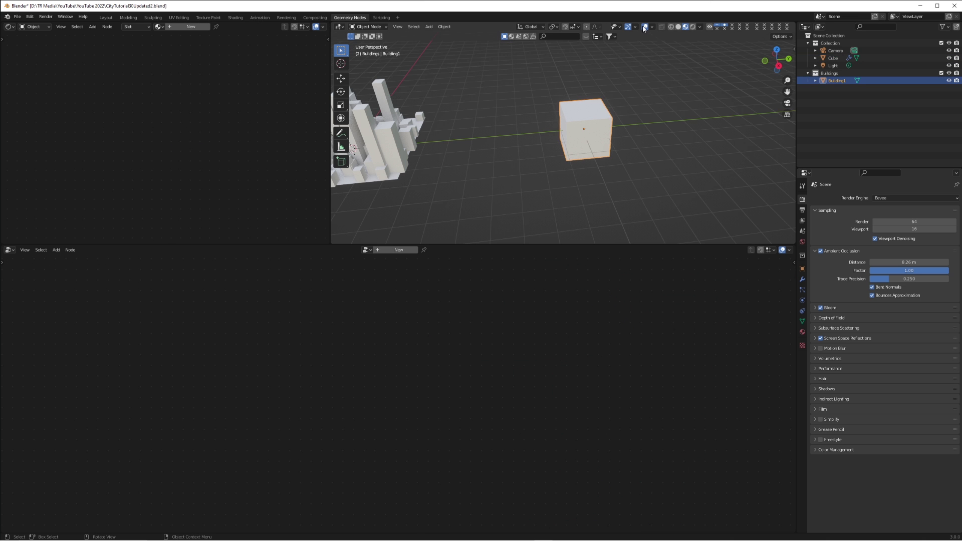
middle_drag(578, 115, 589, 156)
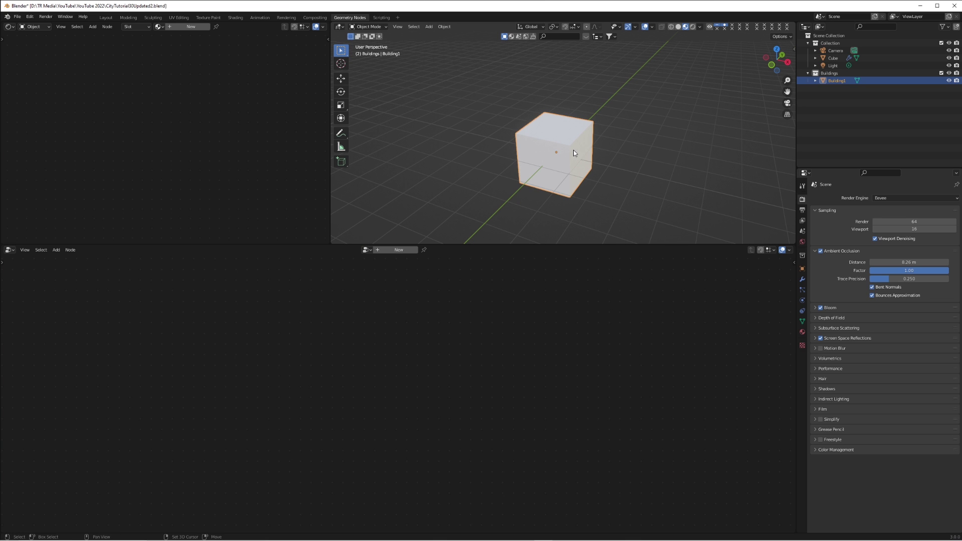
key(shift+d)
key(x)
click(645, 172)
middle_drag(645, 172, 613, 138)
key(Tab)
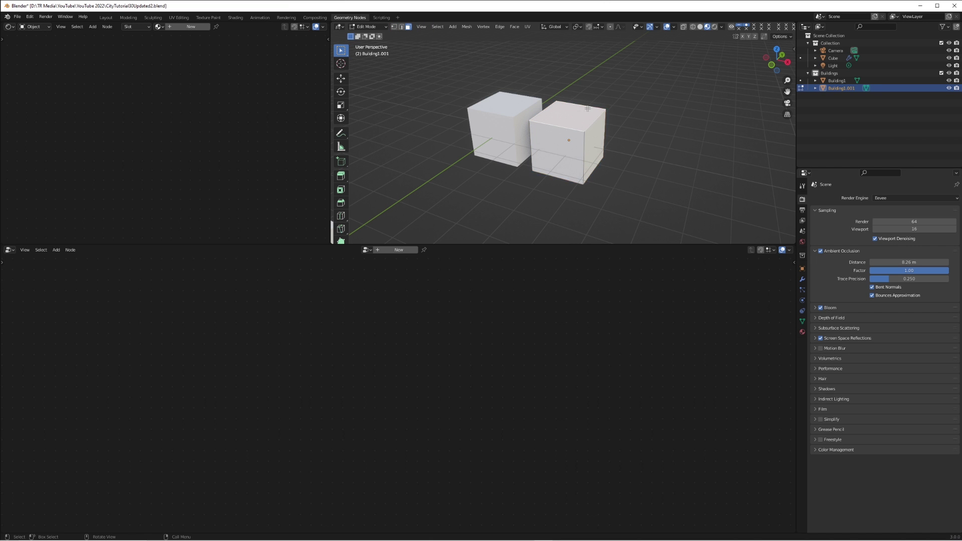
Inset the copy's top face, narrow and shift it along X, and extrude a raised roof block
scroll(588, 109, up, 5)
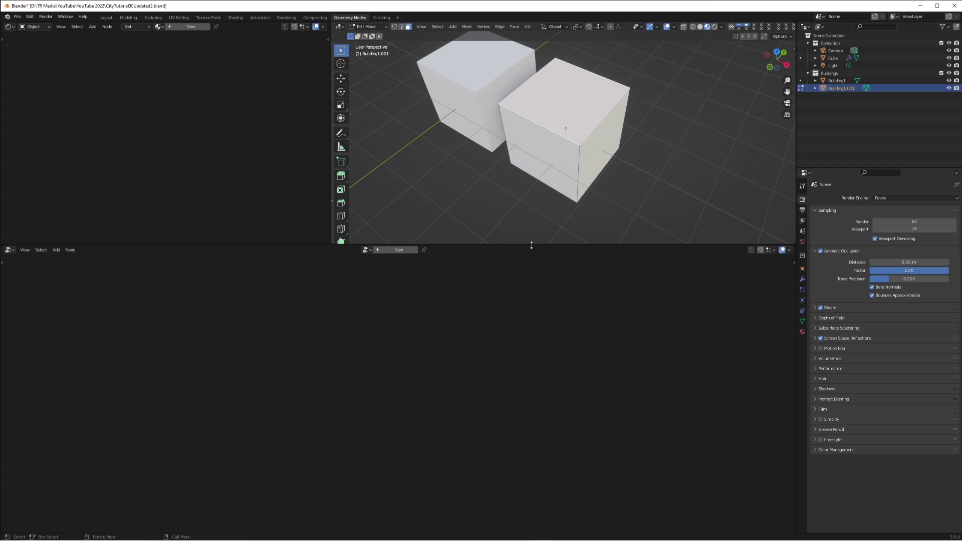
drag(532, 245, 532, 326)
click(658, 98)
key(s)
key(x)
click(603, 136)
key(g)
key(x)
click(573, 123)
key(e)
click(582, 113)
middle_drag(581, 113, 608, 98)
Tilt the raised roof face around the Y axis and return to Object Mode
key(r)
key(y)
click(621, 122)
scroll(622, 122, down, 3)
key(Tab)
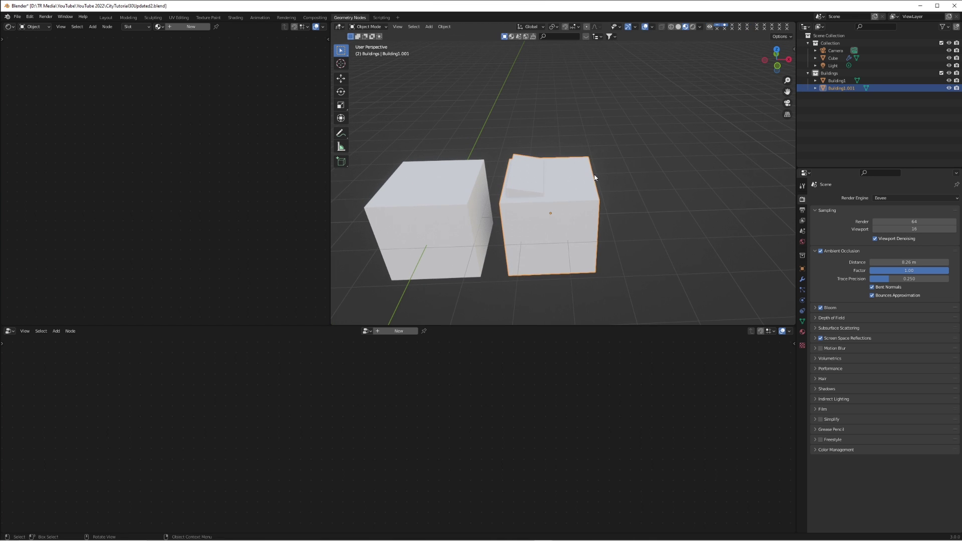
Make another copy of the first building cube, placed to the right of the others
key(shift+d)
key(x)
key(Escape)
key(ctrl+z)
click(419, 197)
key(shift+d)
key(x)
click(660, 187)
key(Tab)
Inset and recess the new building's top face, then narrow it along Y
key(KP_Decimal)
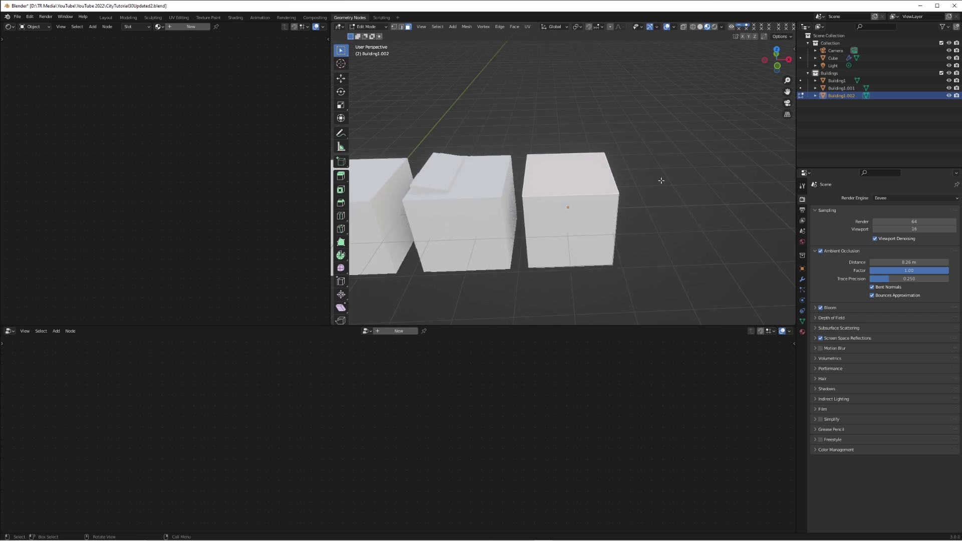
key(i)
click(601, 151)
key(e)
key(i)
click(605, 142)
key(s)
key(y)
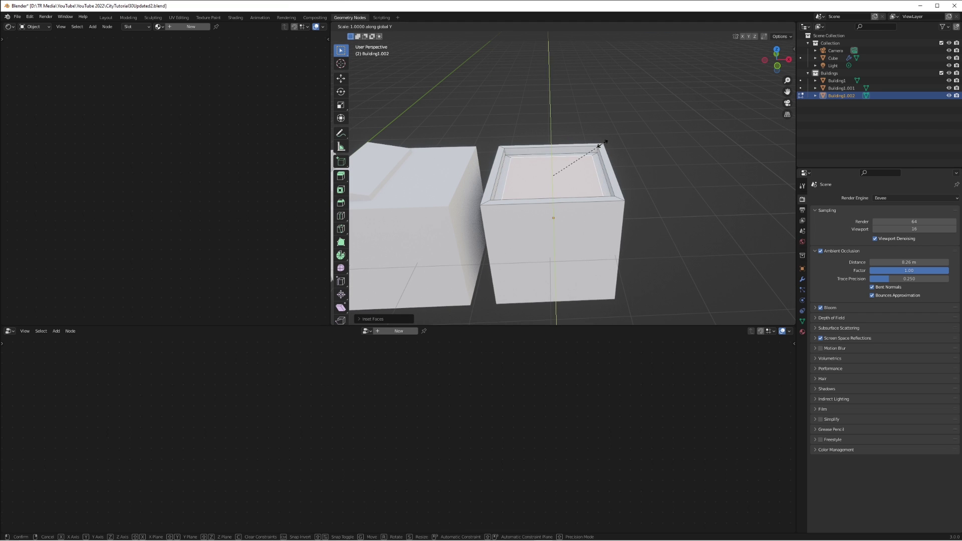
click(583, 160)
Move the narrowed top face and extrude it into a raised roof block
key(g)
click(586, 158)
middle_drag(586, 158, 607, 138)
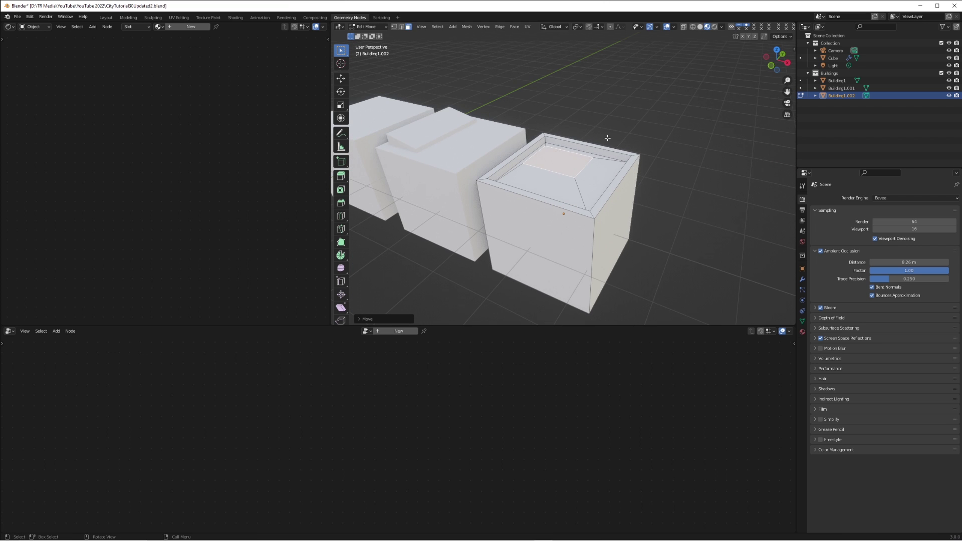
key(e)
click(609, 129)
key(Tab)
Inset Building1's top face and push it slightly down for a recessed roof
scroll(503, 149, down, 5)
middle_drag(504, 149, 579, 177)
scroll(579, 176, up, 3)
click(579, 177)
key(Tab)
scroll(578, 176, up, 2)
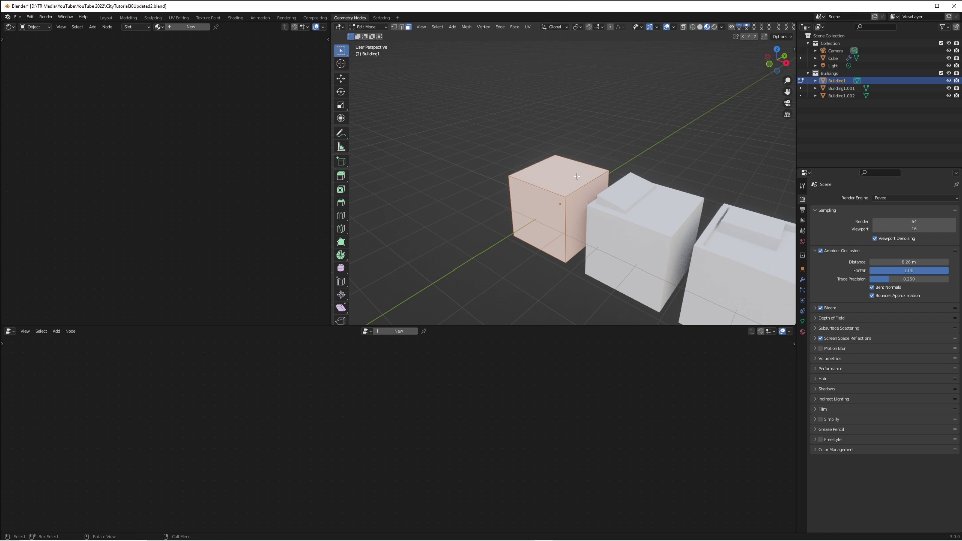
key(i)
click(609, 149)
key(e)
key(Tab)
Orbit to view the whole city and select the city object to show its nodes
scroll(602, 188, down, 3)
middle_drag(601, 188, 632, 224)
scroll(611, 208, down, 3)
middle_drag(580, 195, 594, 222)
click(594, 222)
Hide the viewport overlays and bring the lower node chain into view
key(shift+alt+z)
scroll(564, 185, up, 6)
scroll(580, 182, down, 6)
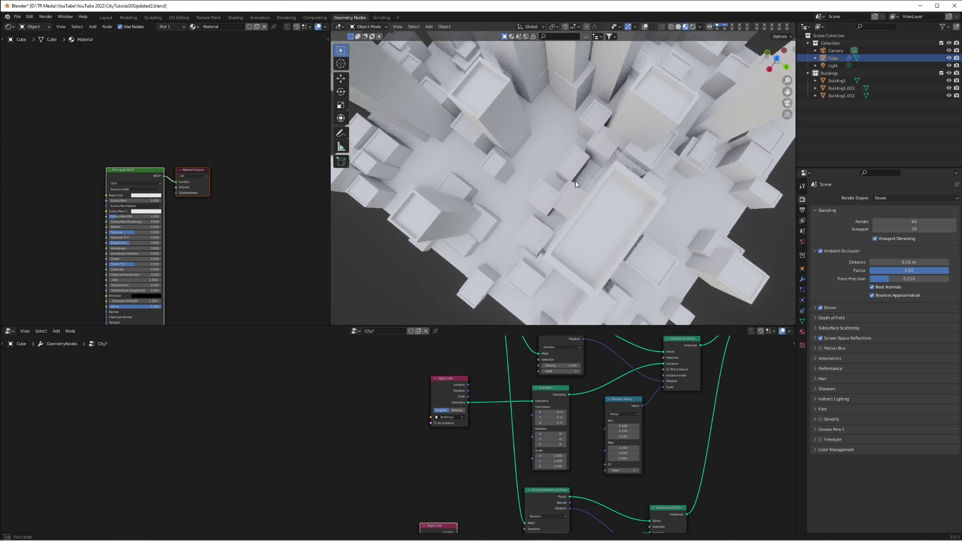
scroll(510, 435, up, 2)
middle_drag(509, 378, 509, 435)
scroll(509, 435, down, 4)
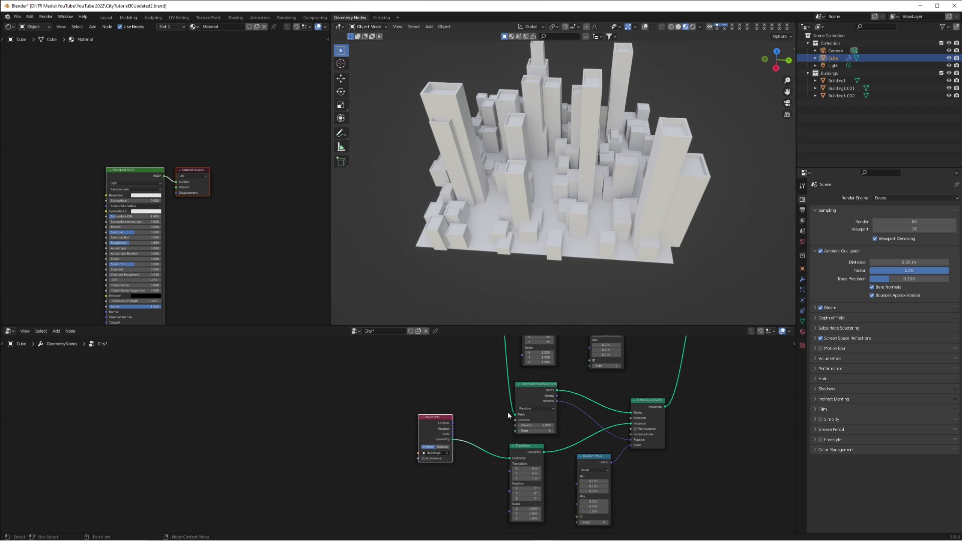
ctrl+scroll(387, 301, left, 2)
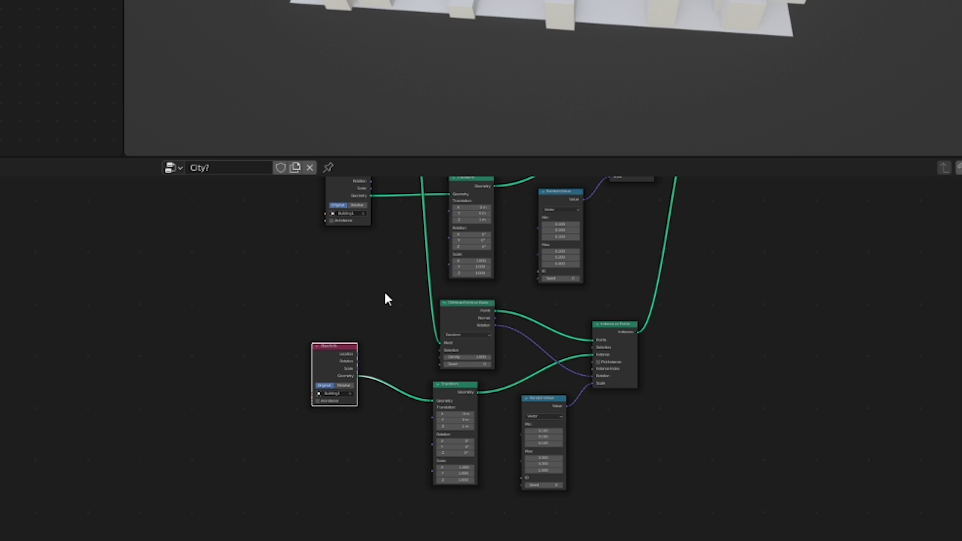
shift+scroll(394, 297, up, 3)
Replace both Object Info nodes with a new Collection Info node
key(x)
click(359, 215)
key(x)
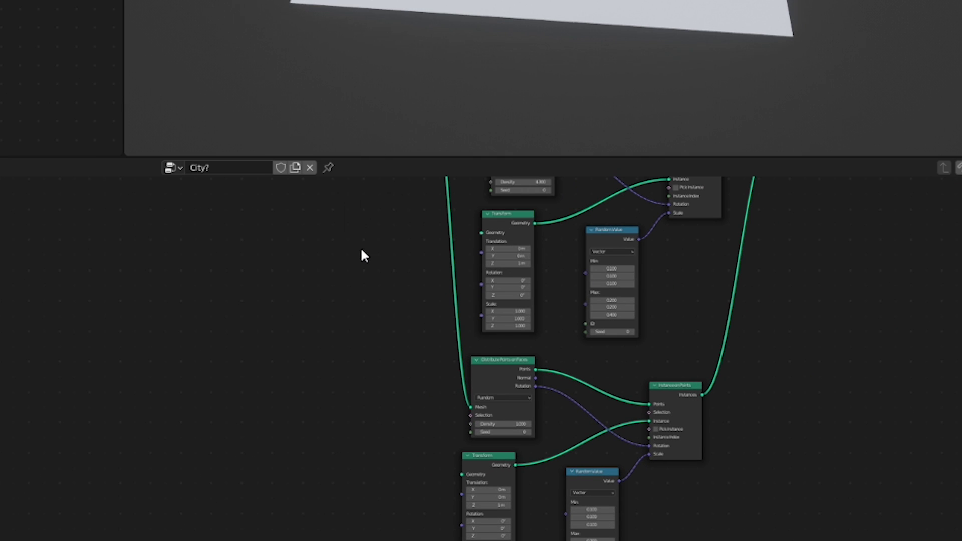
key(shift+a)
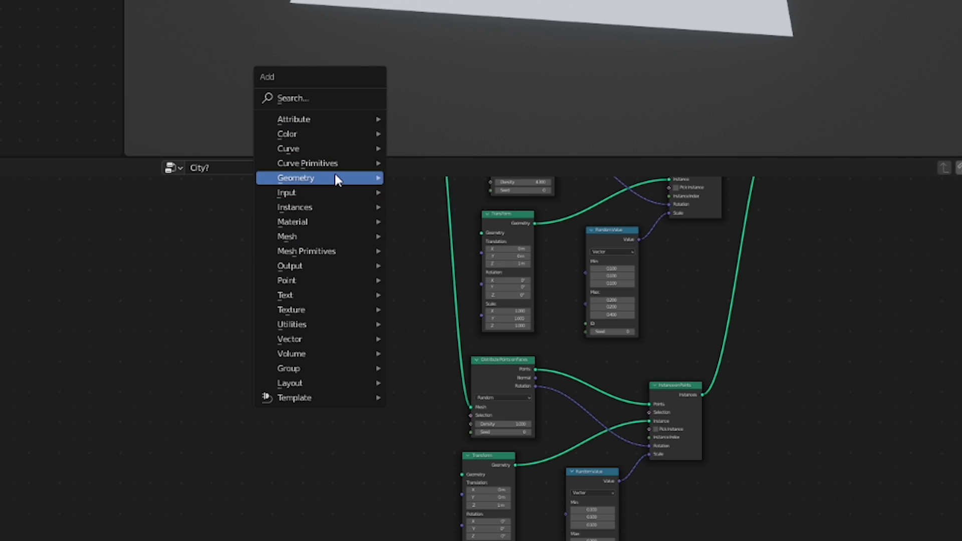
mouse_move(320, 192)
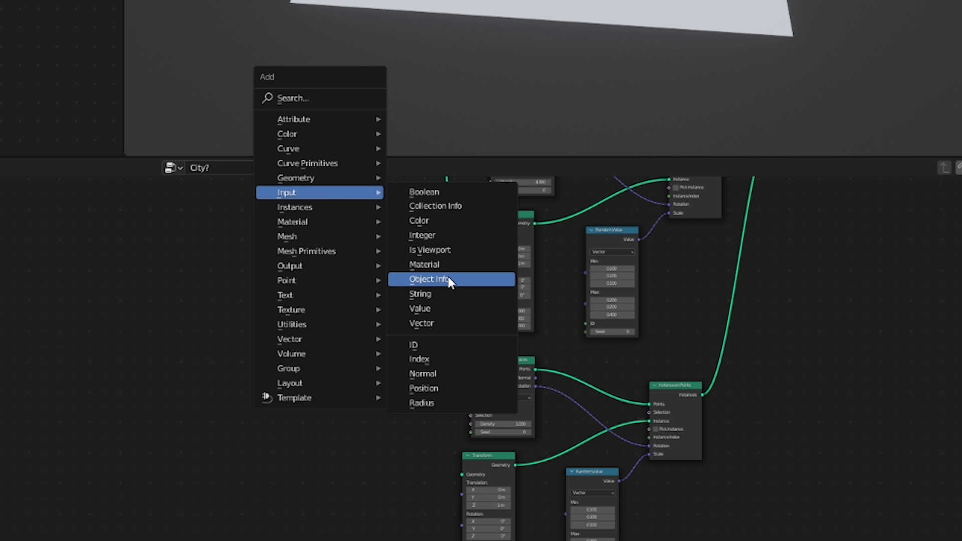
click(436, 206)
click(312, 243)
Point Collection Info at the Buildings collection and link it into the Transform's Geometry
scroll(413, 286, up, 2)
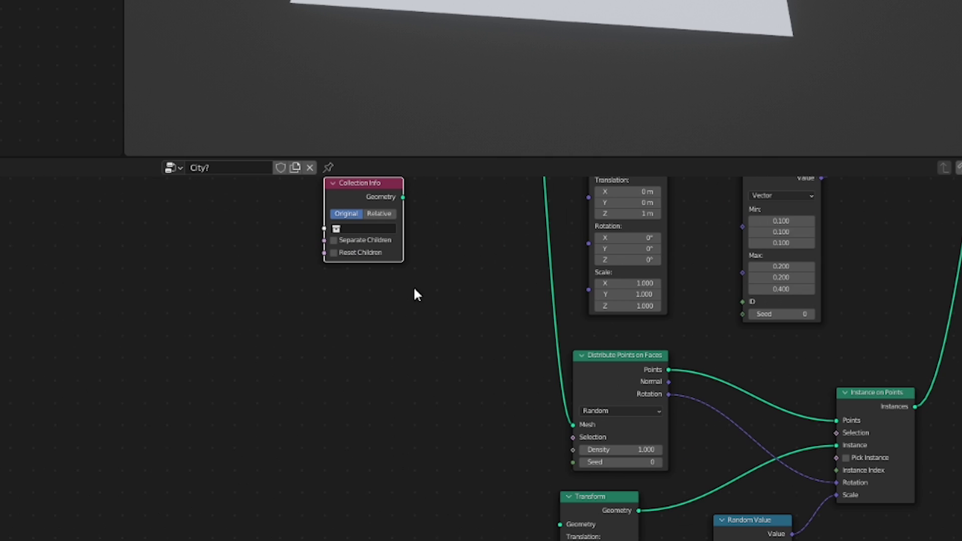
scroll(485, 283, up, 2)
click(403, 302)
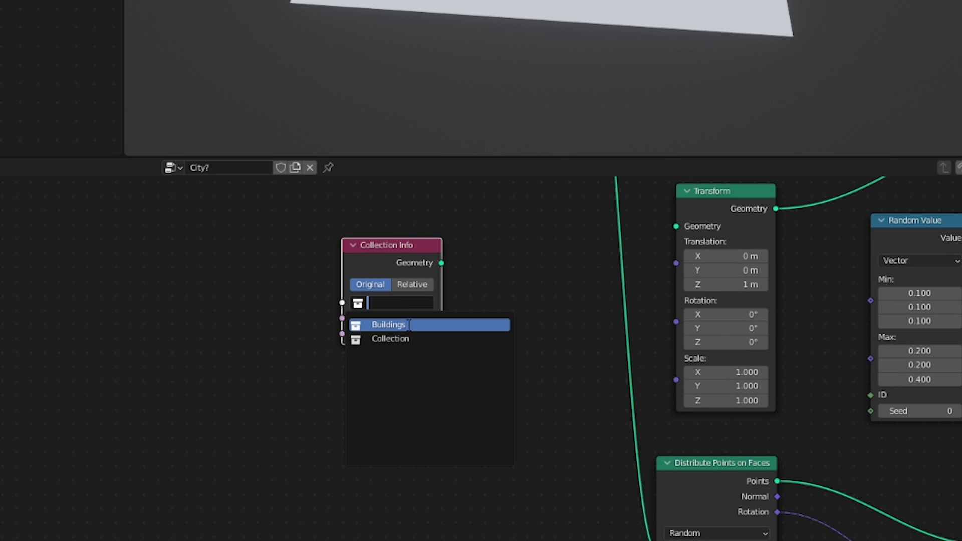
click(409, 325)
drag(671, 235, 675, 230)
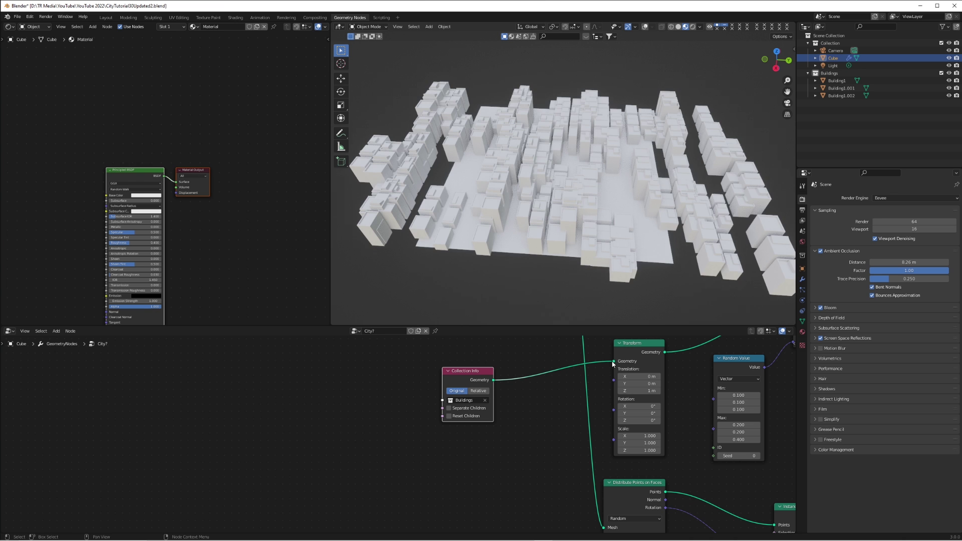
Turn on Reset Children for the collection and orbit over the city to check it
scroll(585, 207, up, 3)
middle_drag(585, 206, 564, 207)
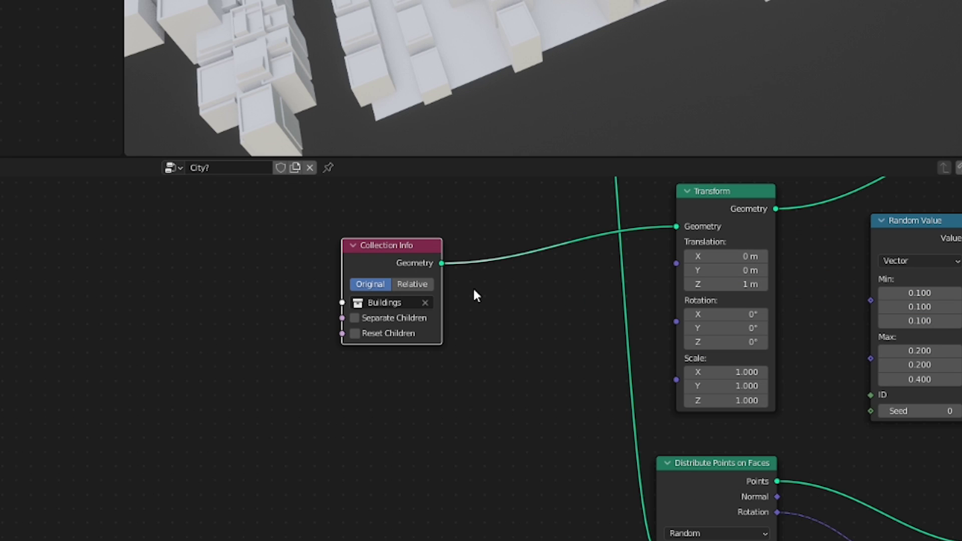
click(393, 333)
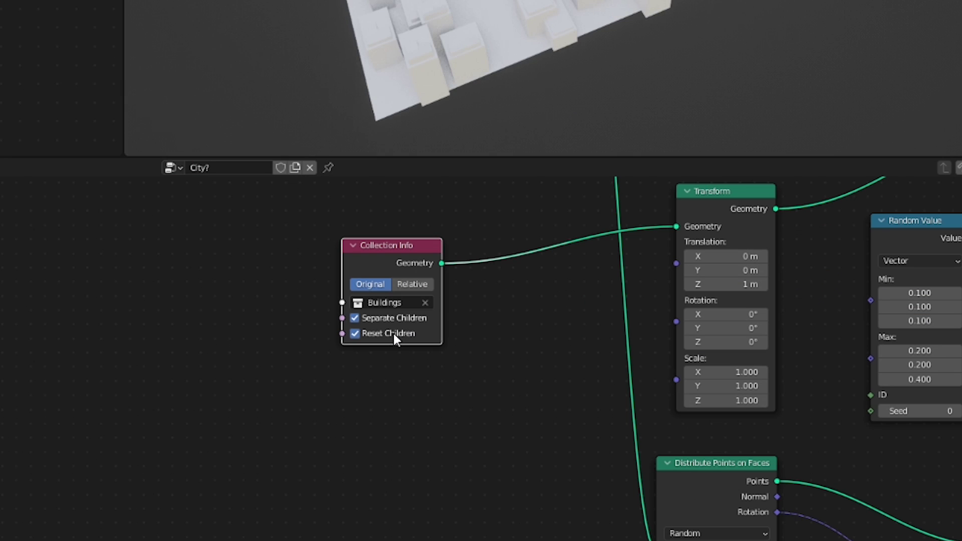
middle_drag(549, 204, 567, 212)
scroll(506, 413, down, 2)
scroll(650, 401, up, 4)
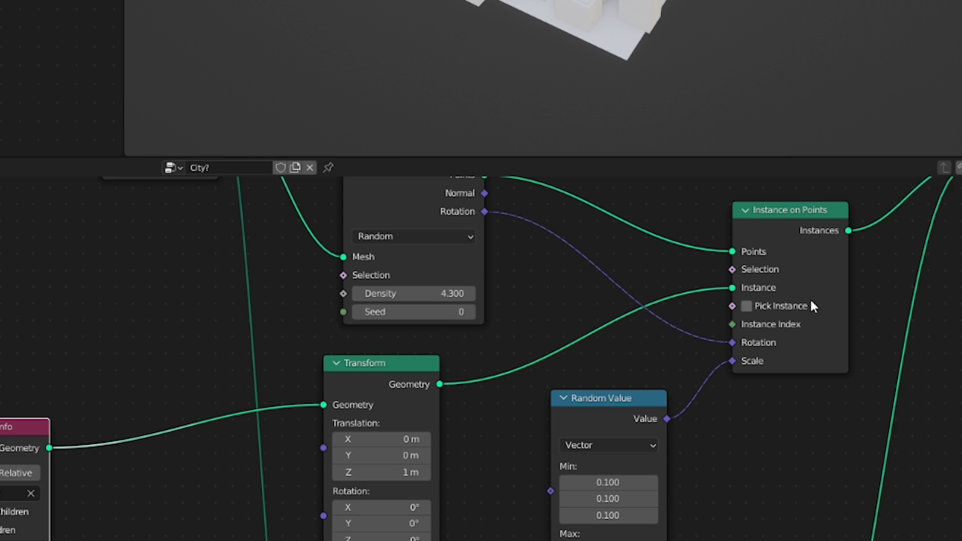
Enable Pick Instance on the upper Instance on Points chain
middle_drag(812, 306, 694, 305)
click(704, 238)
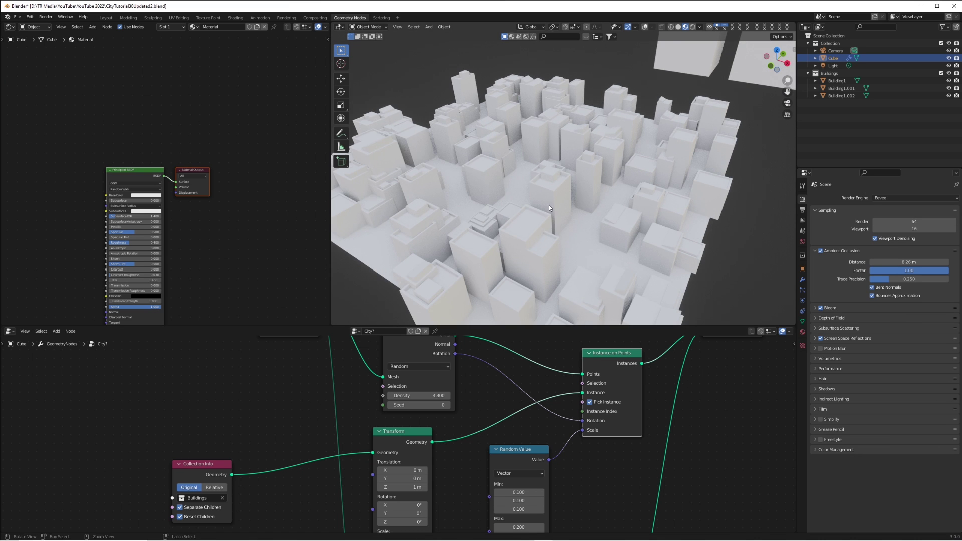
middle_drag(549, 205, 598, 197)
scroll(553, 235, down, 5)
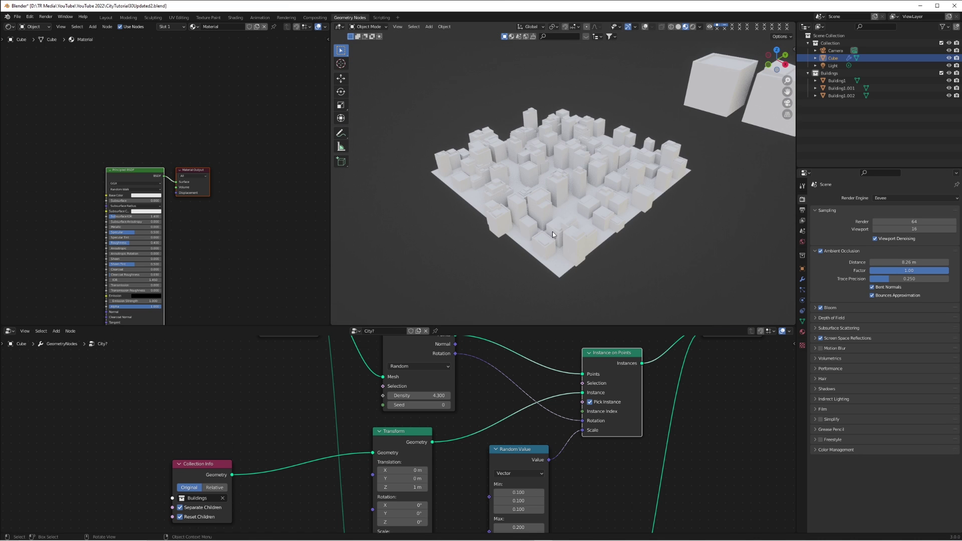
scroll(626, 474, down, 3)
shift+scroll(610, 453, down, 4)
Duplicate the Collection Info node for the lower Transform and enable Pick Instance there
click(320, 369)
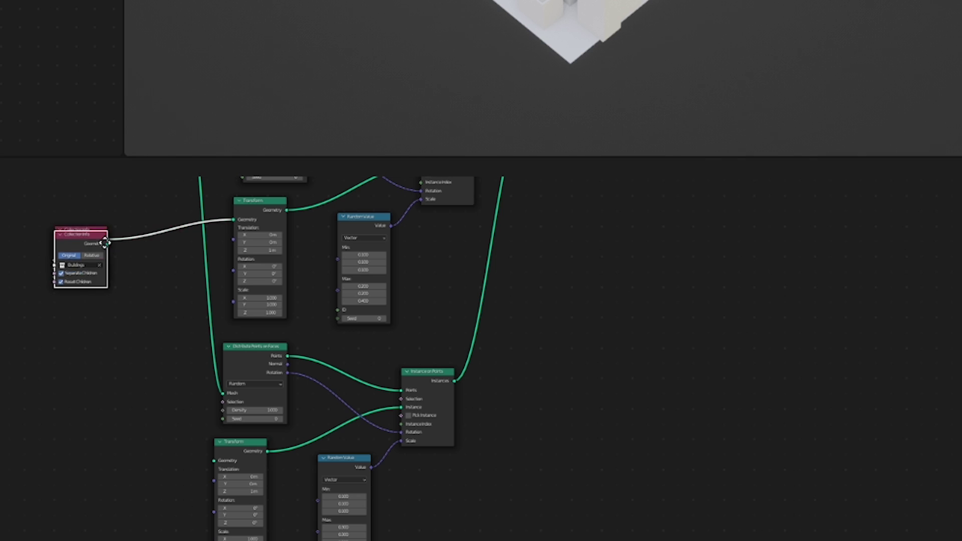
click(138, 453)
scroll(150, 380, up, 3)
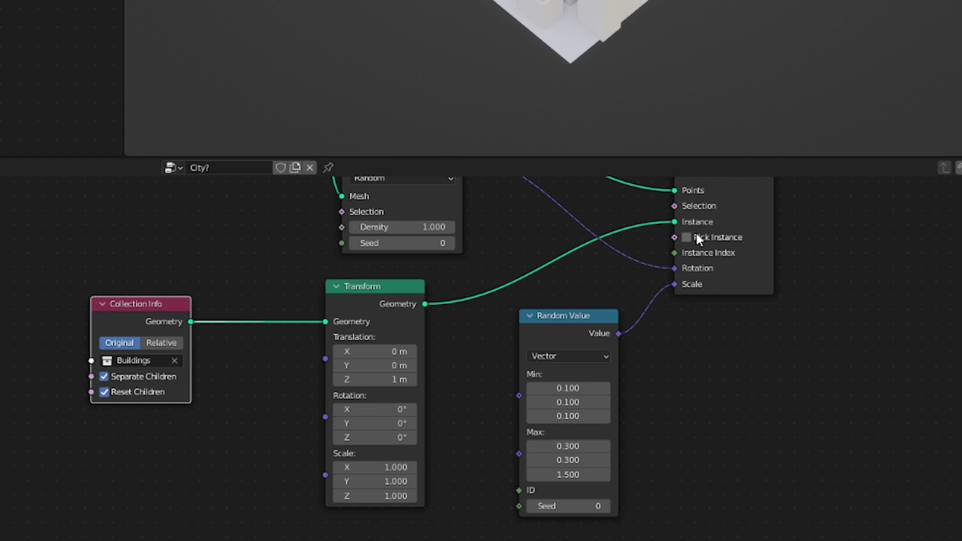
shift+scroll(695, 232, up, 3)
click(688, 296)
Select the Building1.001 cube for editing
middle_drag(595, 135, 555, 176)
scroll(554, 176, up, 4)
scroll(414, 131, up, 2)
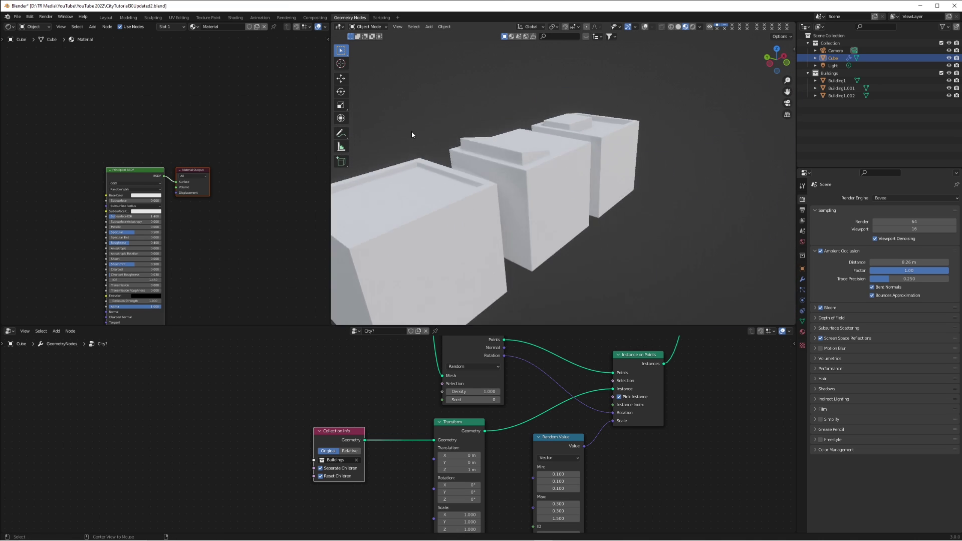
scroll(687, 265, down, 8)
scroll(589, 213, up, 5)
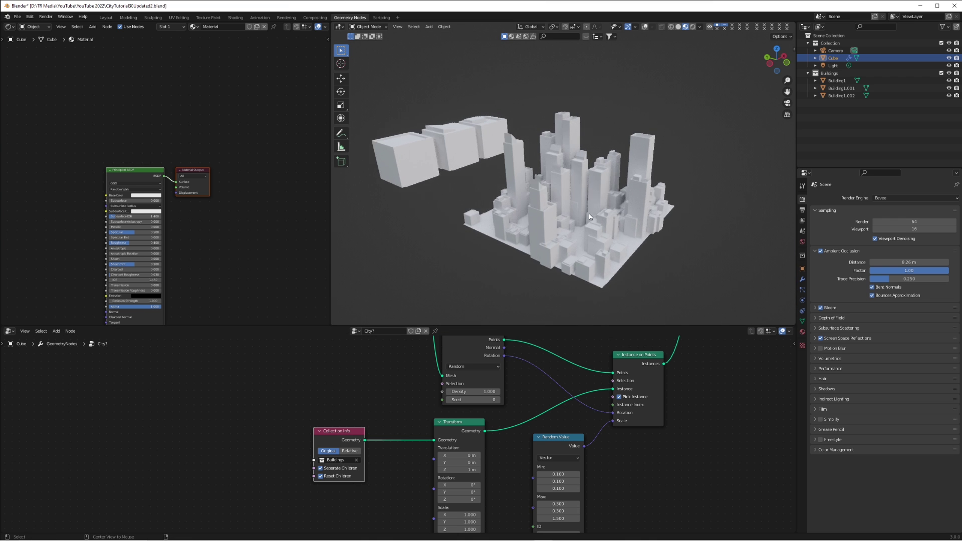
click(401, 120)
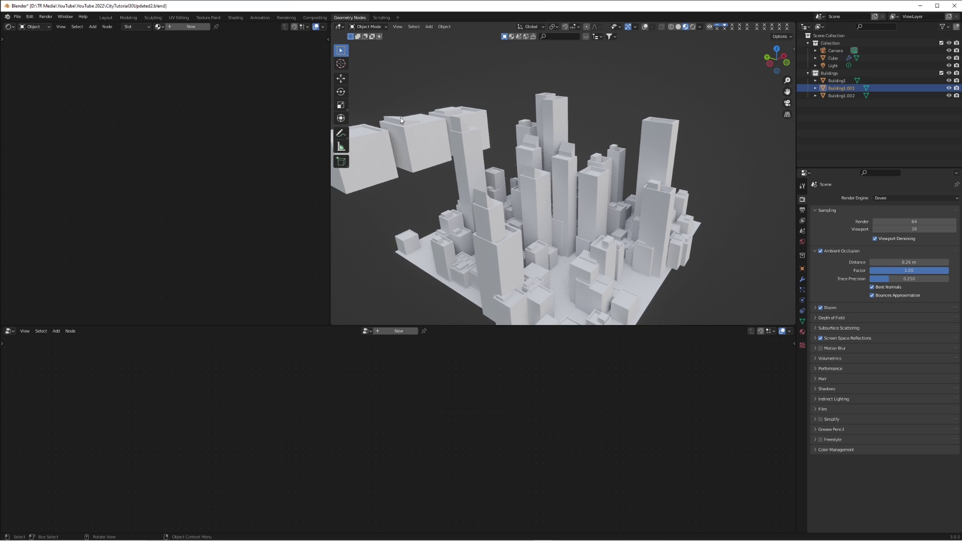
Turn viewport overlays back on and rotate Building1.001's geometry in edit mode
click(645, 28)
key(Tab)
key(r)
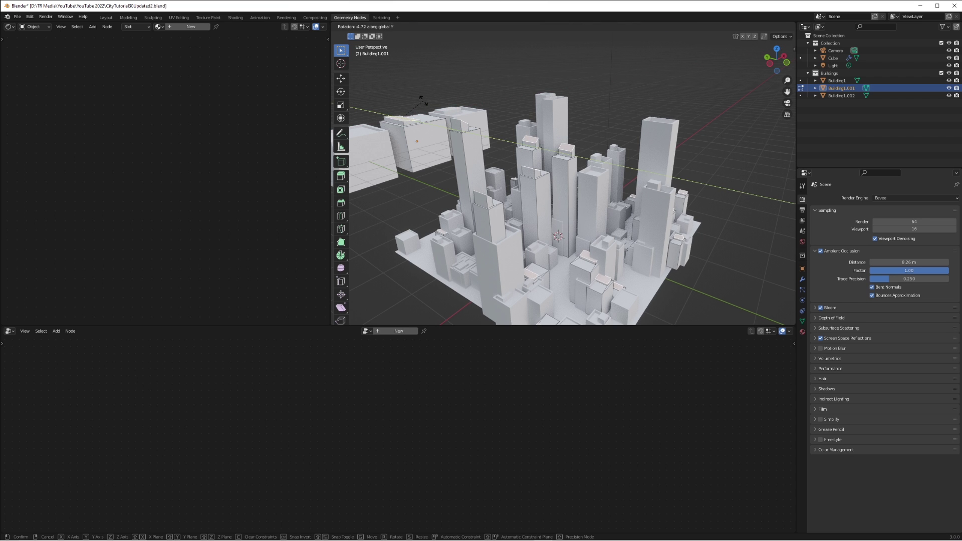
click(423, 102)
Set the grid Size X and Size Y to 10, enlarging the city
key(g)
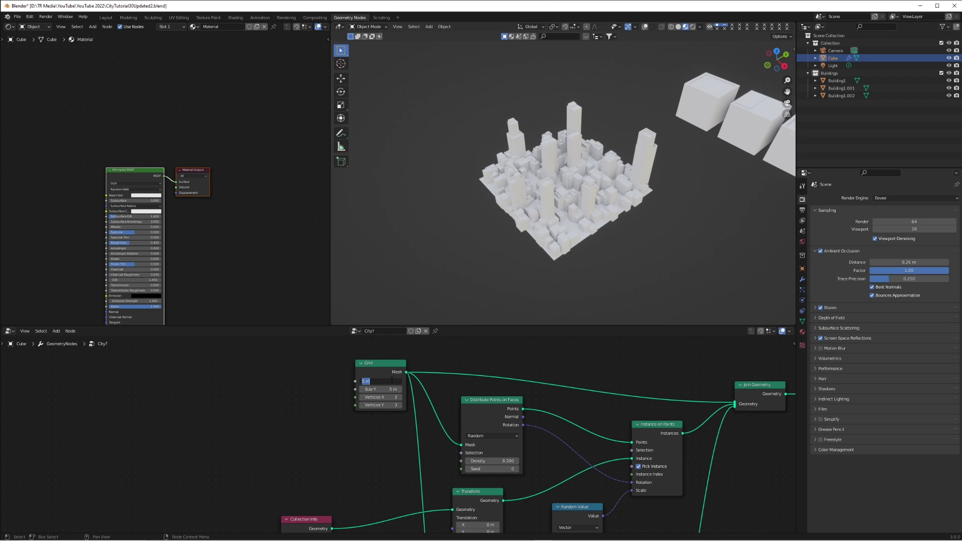
text(10)
key(Tab)
text(10)
key(Return)
scroll(583, 171, down, 3)
middle_drag(583, 167, 591, 201)
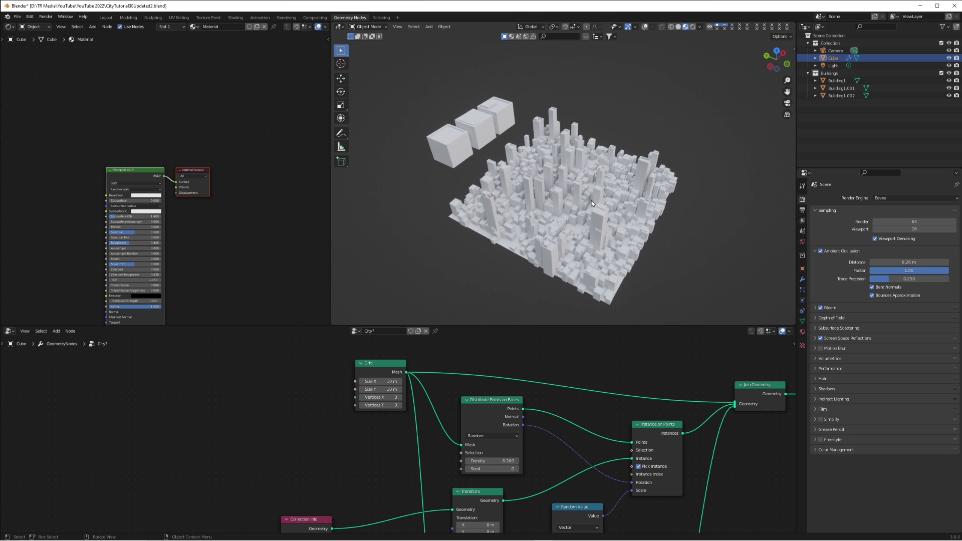
scroll(592, 201, up, 2)
middle_drag(561, 254, 726, 115)
Save CityTutorial10Updated2.blend and select the first building cube with overlays shown
key(ctrl+s)
alt+middle_click(726, 115)
scroll(565, 155, up, 4)
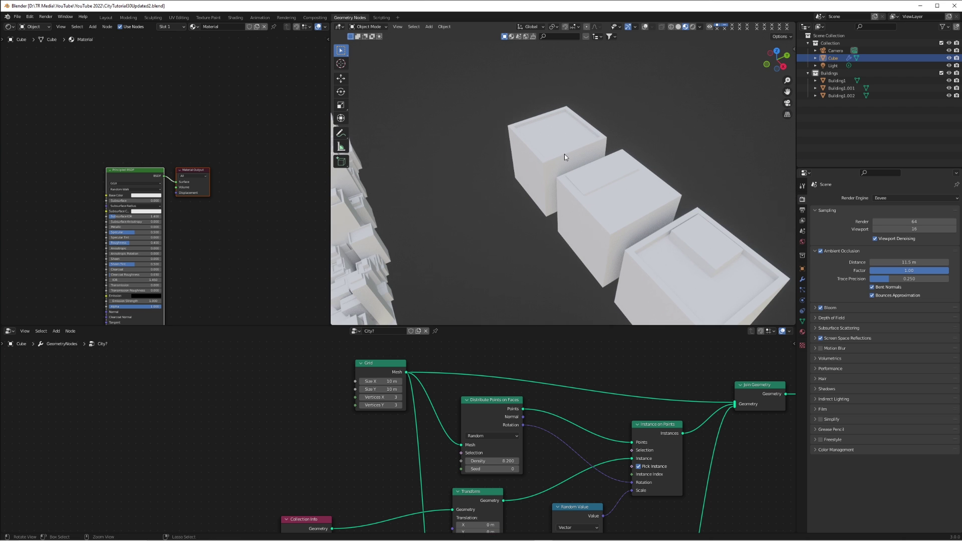
click(541, 148)
middle_drag(562, 158, 546, 186)
click(646, 27)
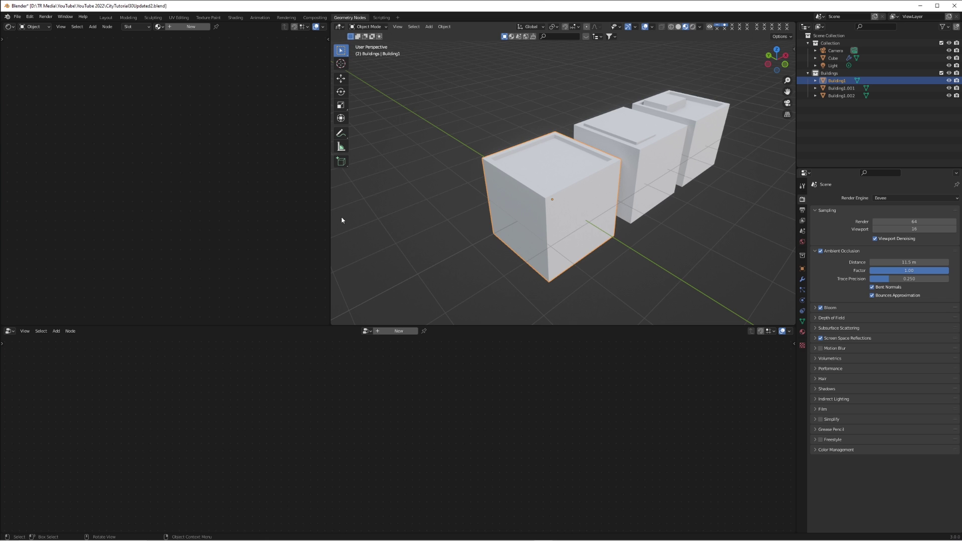
Create a new building material and add a Diffuse BSDF above the Principled BSDF
click(190, 26)
key(Home)
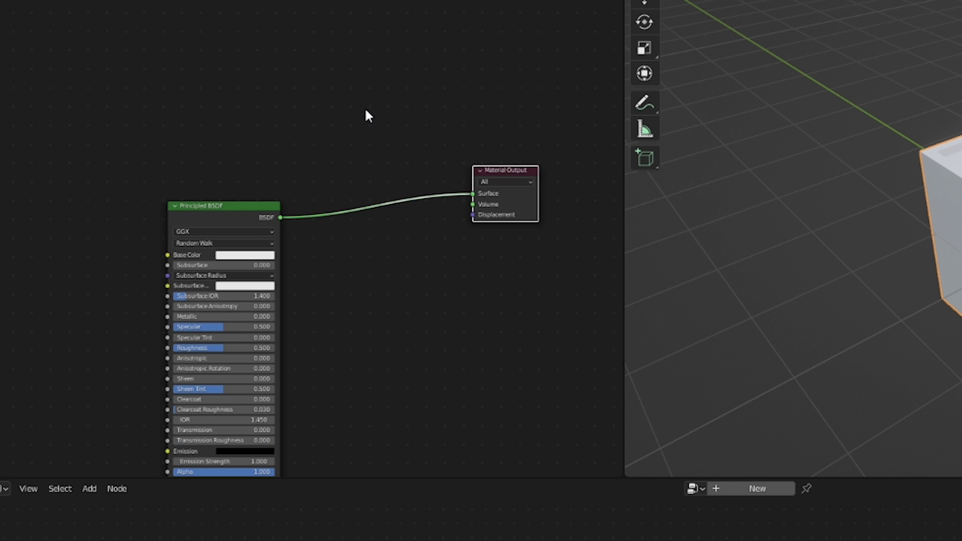
key(shift+a)
mouse_move(376, 139)
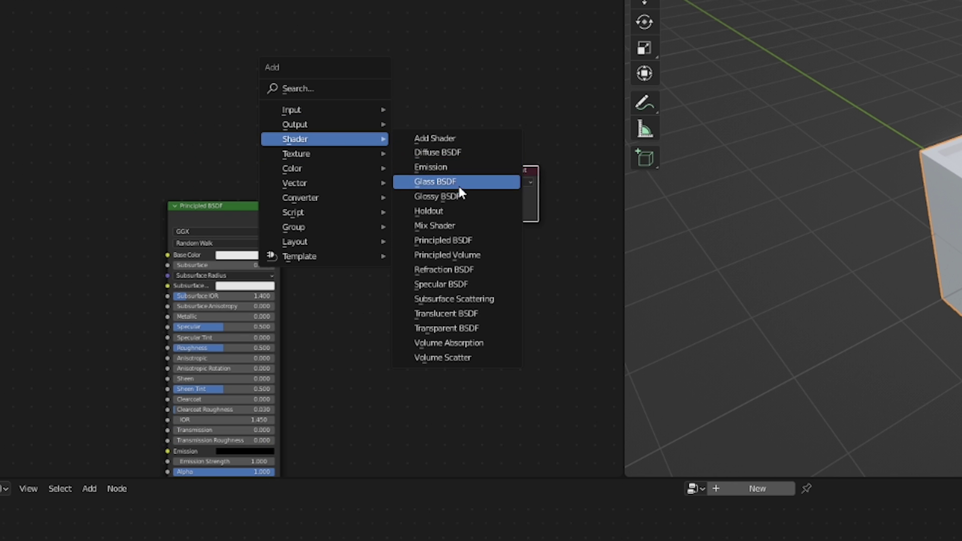
click(441, 153)
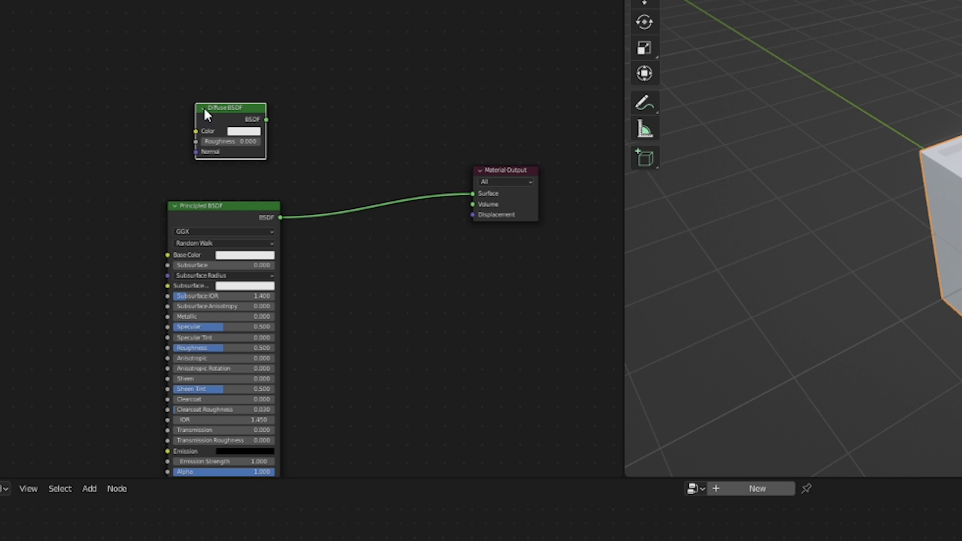
click(203, 108)
Add a Mix Shader combining Diffuse and Principled BSDF into the material Surface
key(shift+a)
mouse_move(375, 134)
click(445, 219)
click(360, 142)
drag(280, 217, 319, 200)
drag(270, 119, 367, 169)
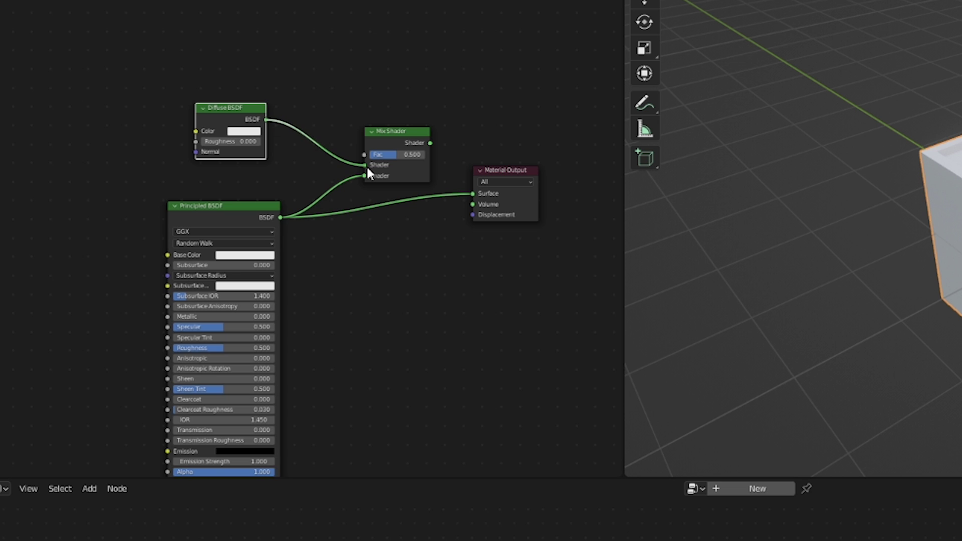
drag(460, 193, 473, 193)
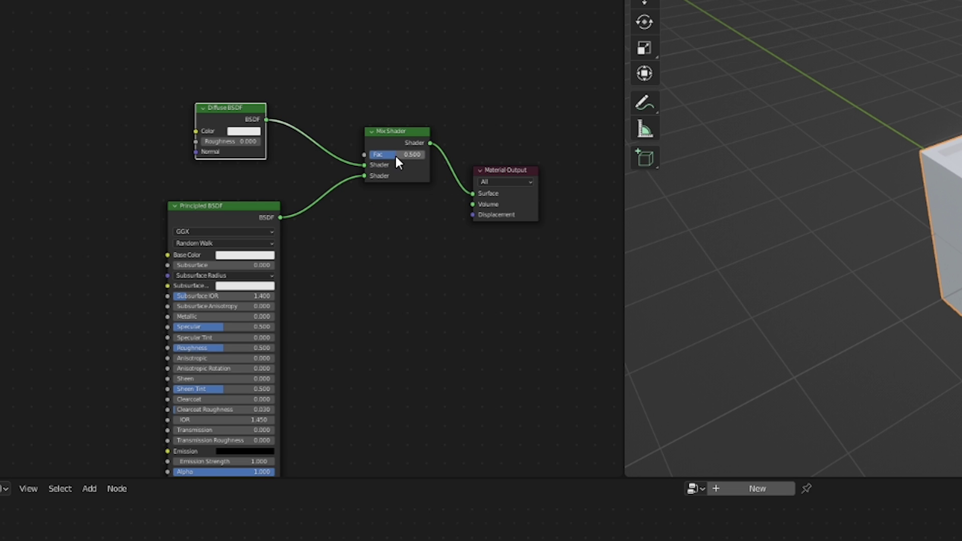
Make the diffuse colour red and set the mix factor to 0.350
click(244, 132)
click(267, 61)
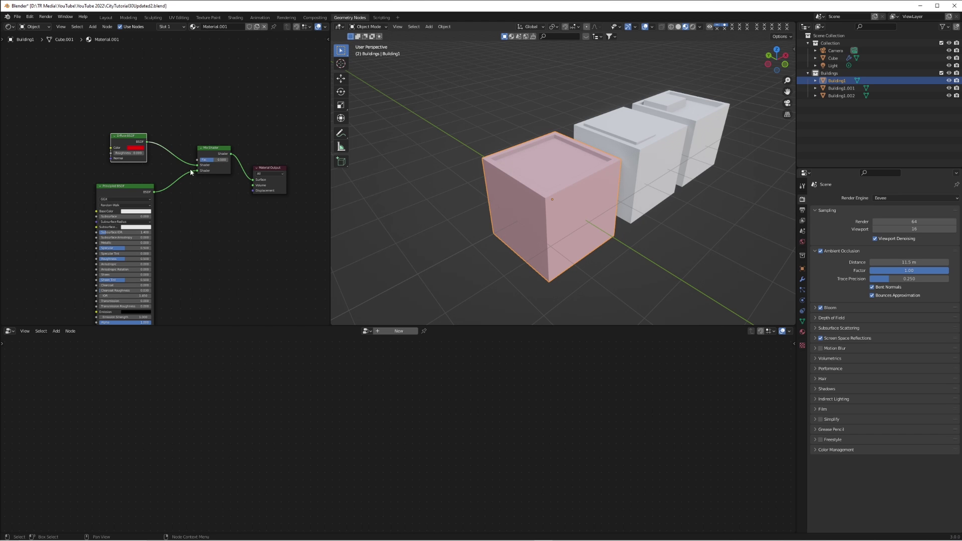
mouse_move(394, 154)
mouse_down()
mouse_move(370, 154)
mouse_move(425, 154)
mouse_move(386, 155)
mouse_up()
drag(216, 159, 203, 159)
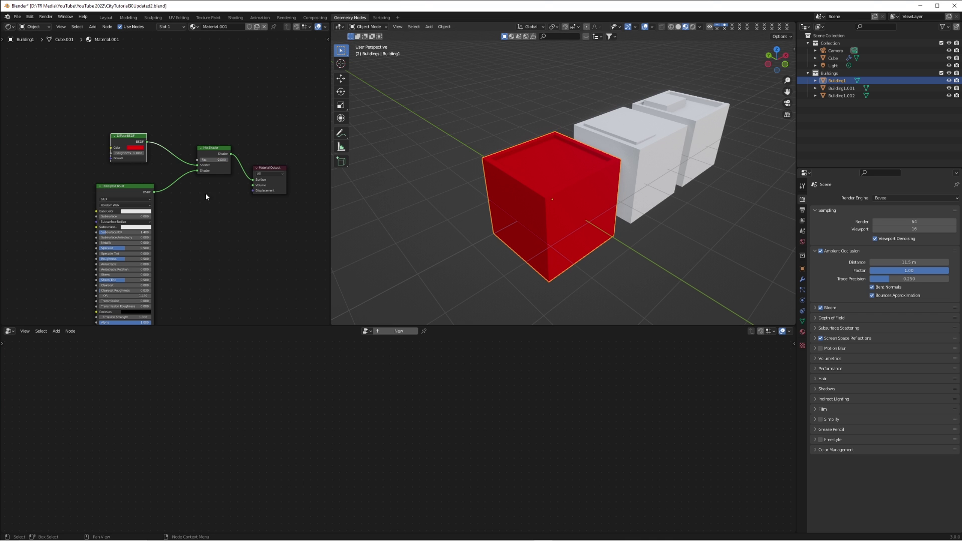
drag(331, 214, 405, 214)
scroll(329, 215, up, 3)
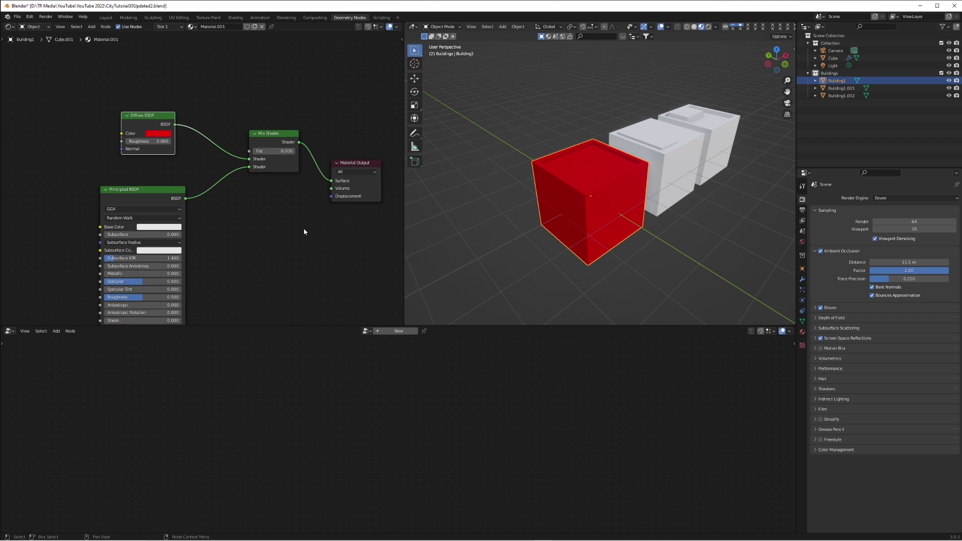
scroll(569, 218, up, 3)
scroll(569, 218, down, 2)
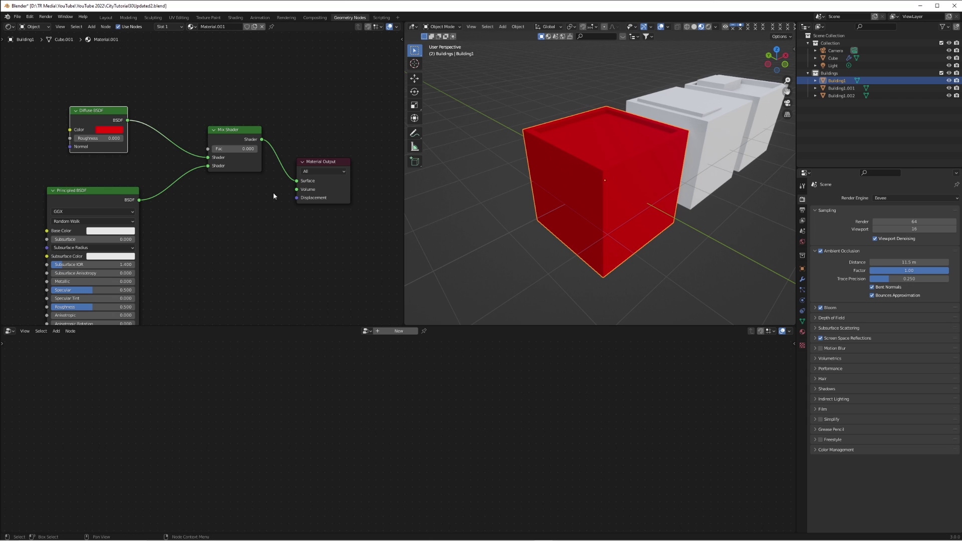
mouse_move(233, 148)
mouse_down()
mouse_move(257, 149)
mouse_move(244, 149)
mouse_up()
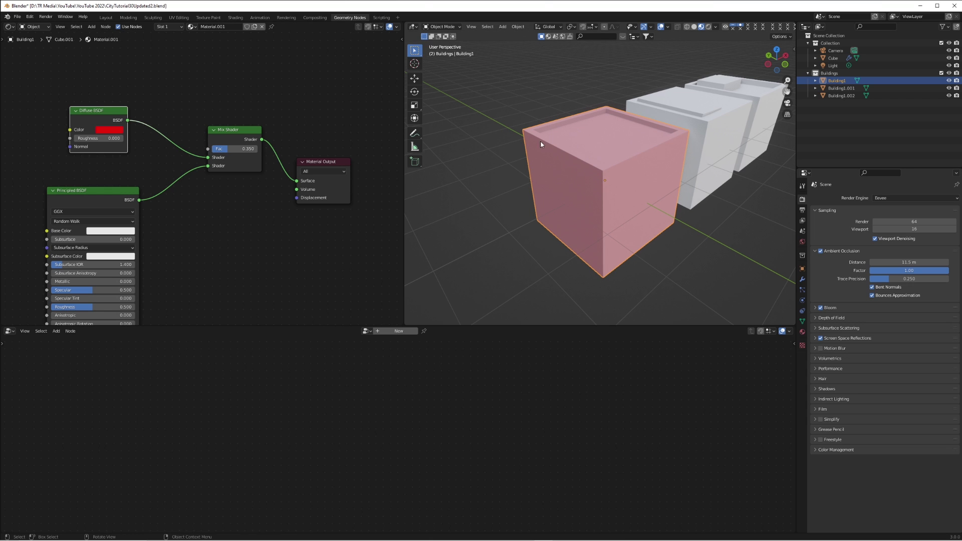
Try adding input nodes, cancelling a Geometry node and adding an Object Info node
scroll(279, 248, down, 2)
scroll(279, 248, down, 1)
drag(125, 192, 110, 199)
key(shift+a)
mouse_move(184, 157)
mouse_move(185, 140)
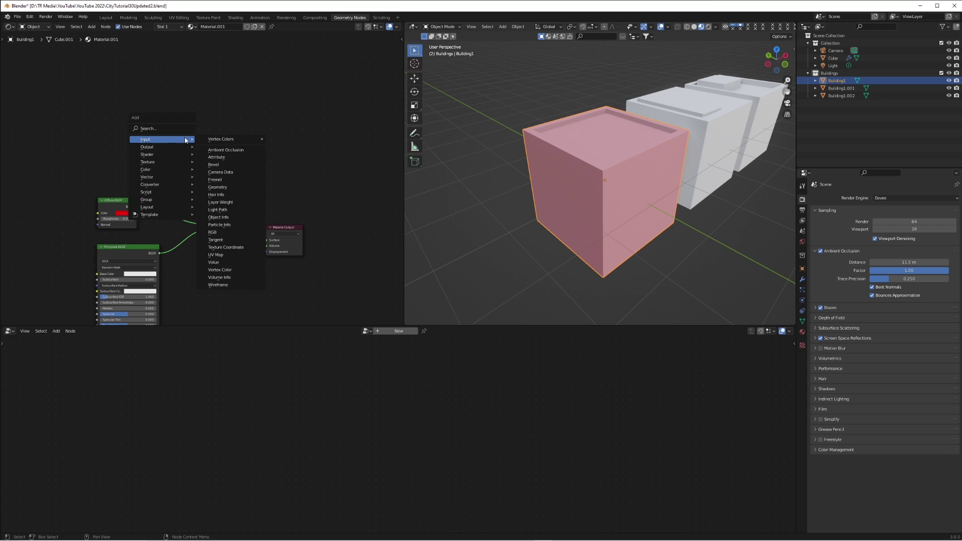
click(236, 187)
key(Escape)
key(shift+a)
mouse_move(209, 171)
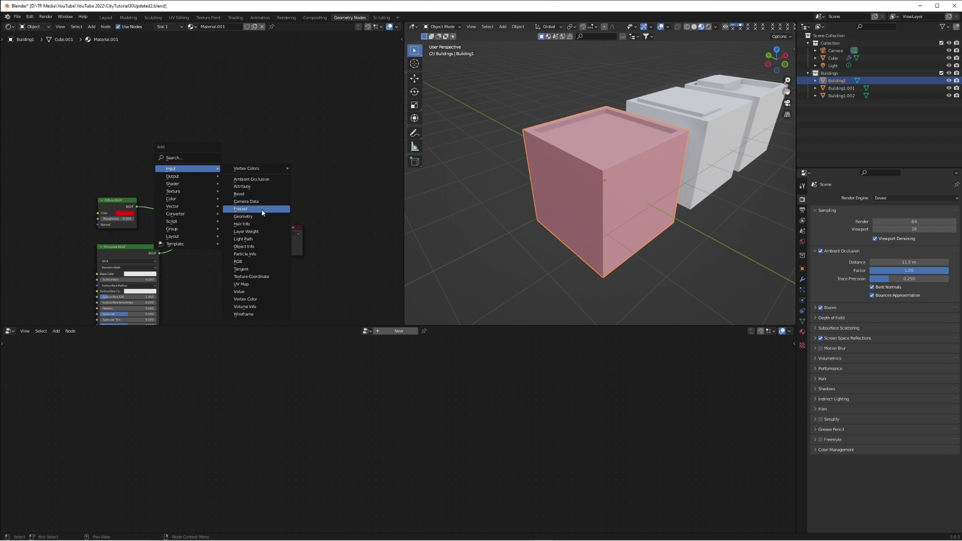
click(244, 246)
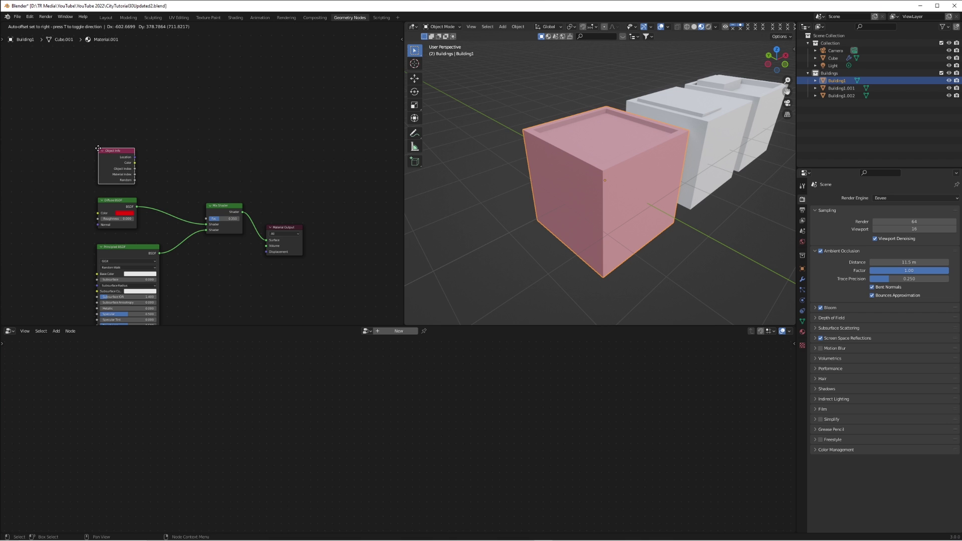
Replace the Object Info node with a Geometry input and a Separate XYZ node
key(Escape)
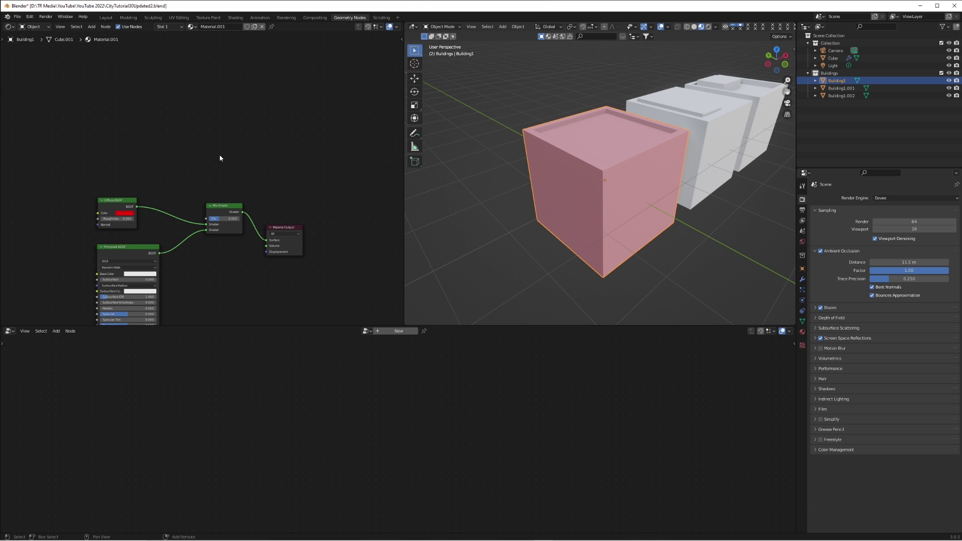
key(shift+a)
mouse_move(215, 168)
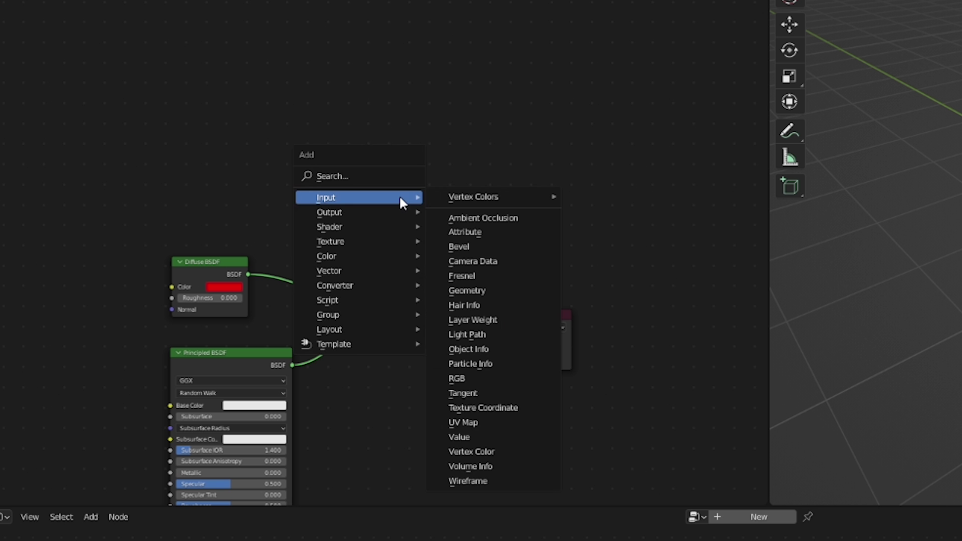
click(485, 292)
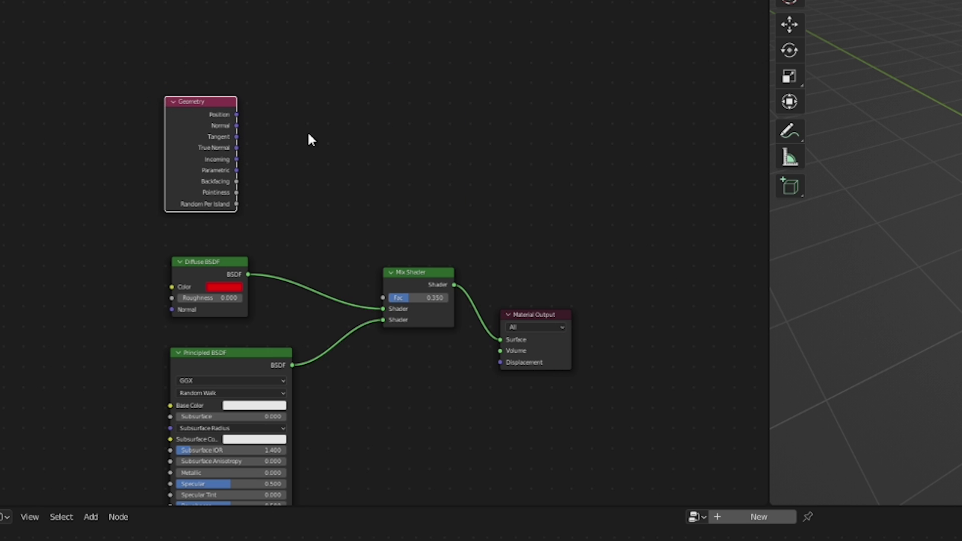
scroll(266, 107, up, 3)
key(shift+a)
mouse_move(267, 189)
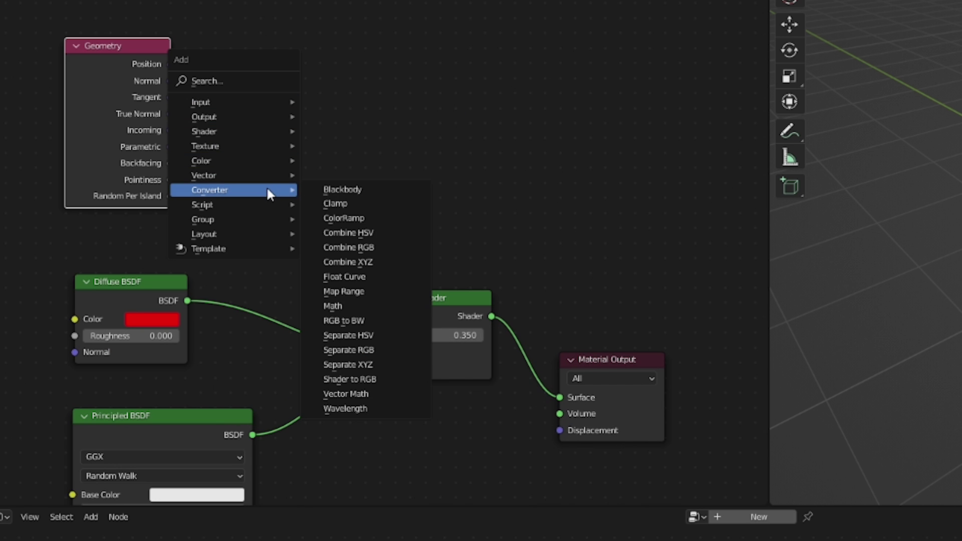
click(371, 365)
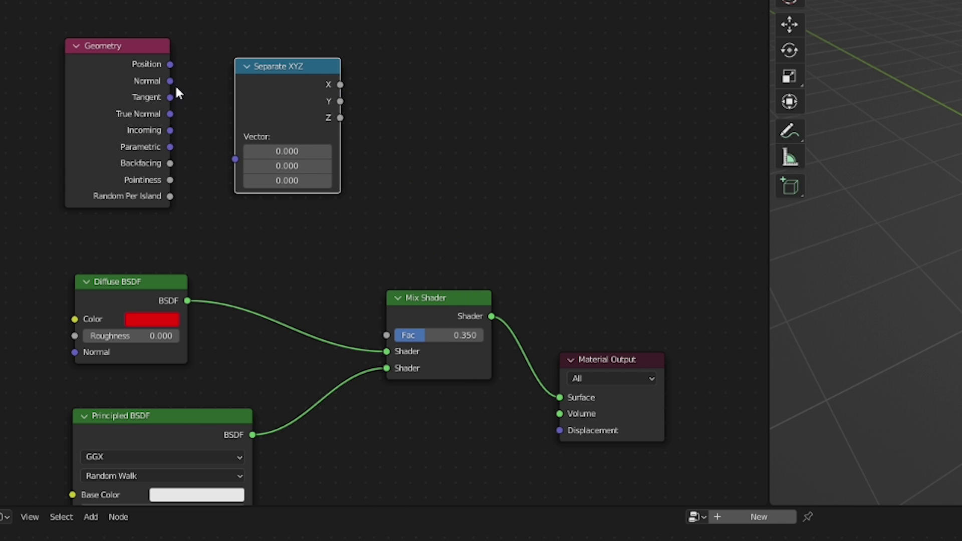
Drive the mix factor with the Normal's Z and swap shaders so tops turn red
drag(171, 81, 235, 159)
drag(368, 200, 396, 335)
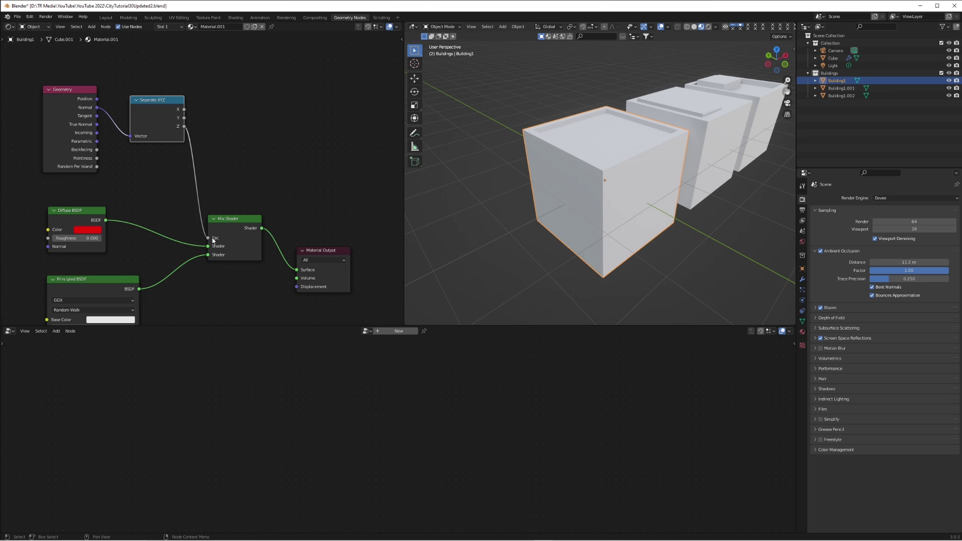
drag(213, 240, 213, 241)
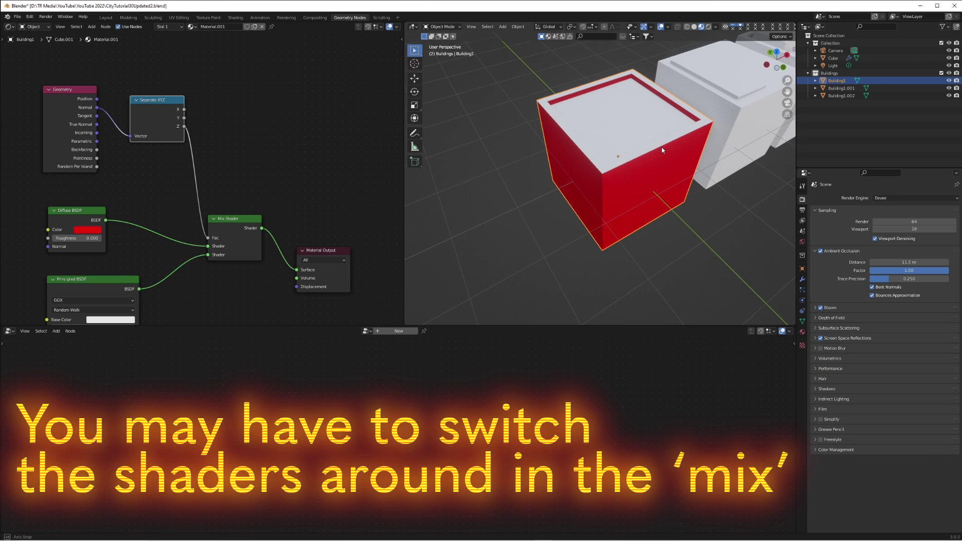
drag(213, 245, 208, 255)
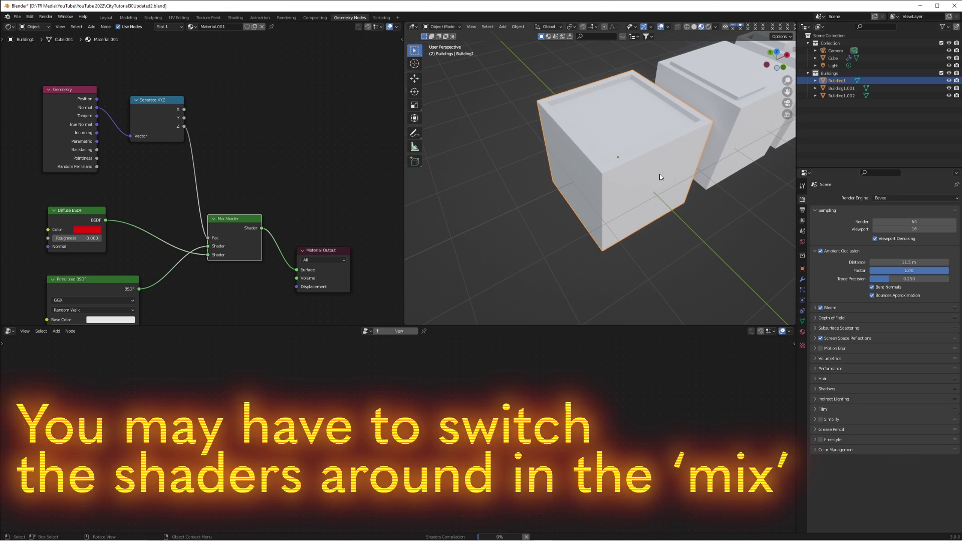
Apply the red-roof Material.001 to the second building, Building1.001
scroll(635, 150, down, 8)
middle_drag(635, 150, 538, 218)
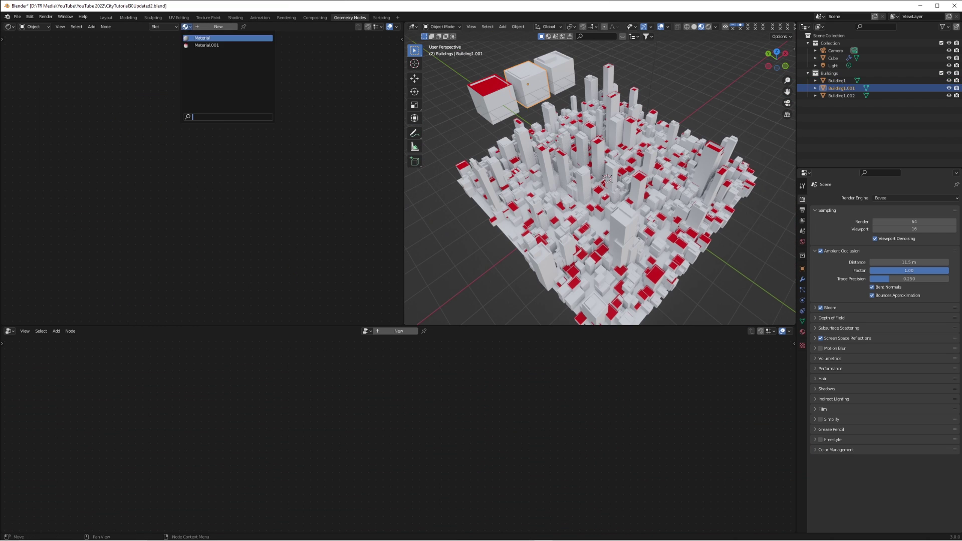
key(Return)
Assign Material.001 to Building1.002 and view the city from nearly top-down
click(553, 72)
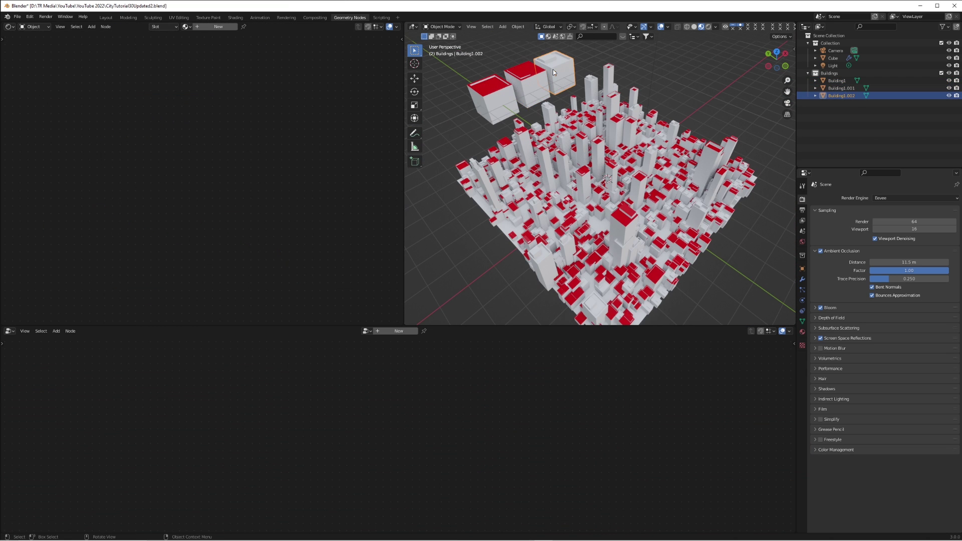
click(189, 27)
click(207, 46)
middle_drag(602, 166, 603, 185)
scroll(603, 185, up, 5)
scroll(603, 186, up, 2)
Centre on the first building cube and zoom around it to inspect the red roofs
click(604, 186)
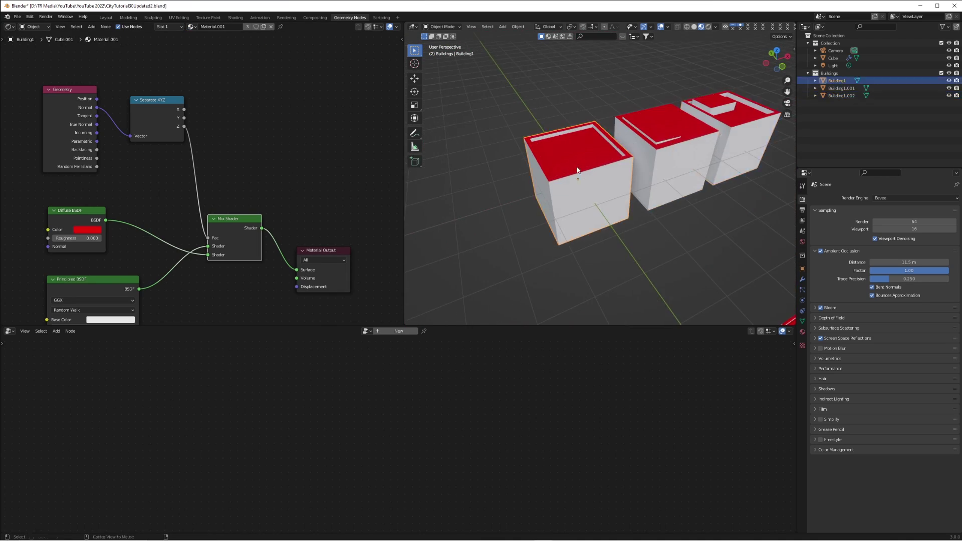
key(KP_Decimal)
scroll(605, 188, down, 7)
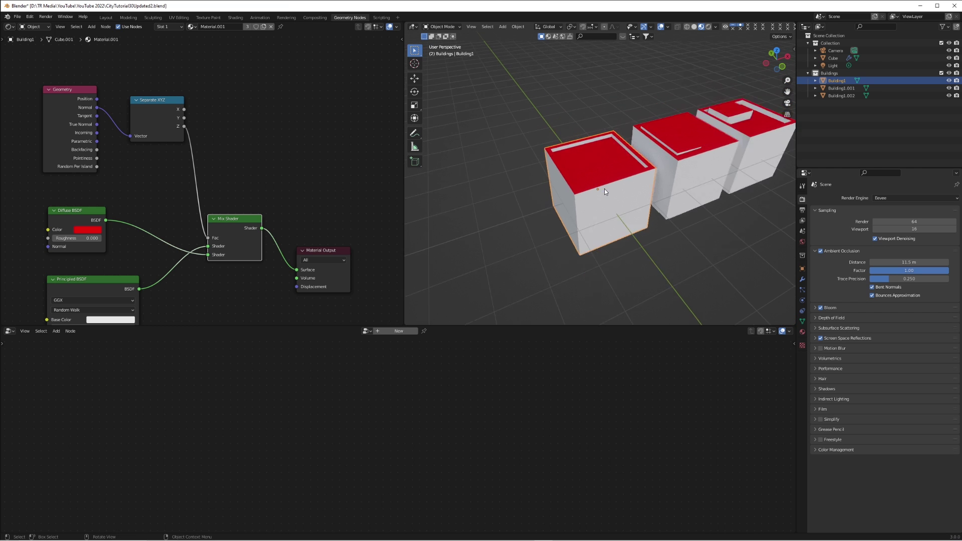
scroll(621, 188, up, 8)
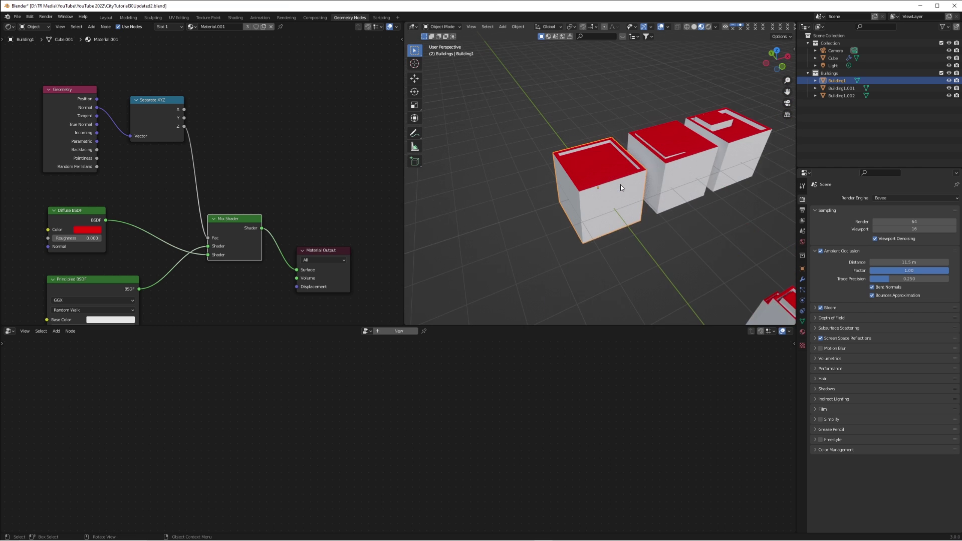
scroll(607, 187, down, 7)
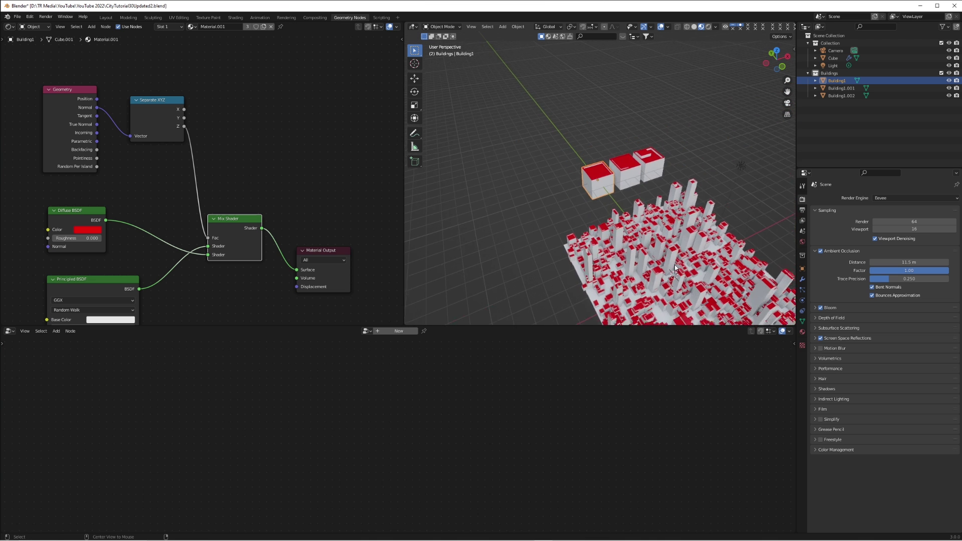
scroll(607, 187, up, 3)
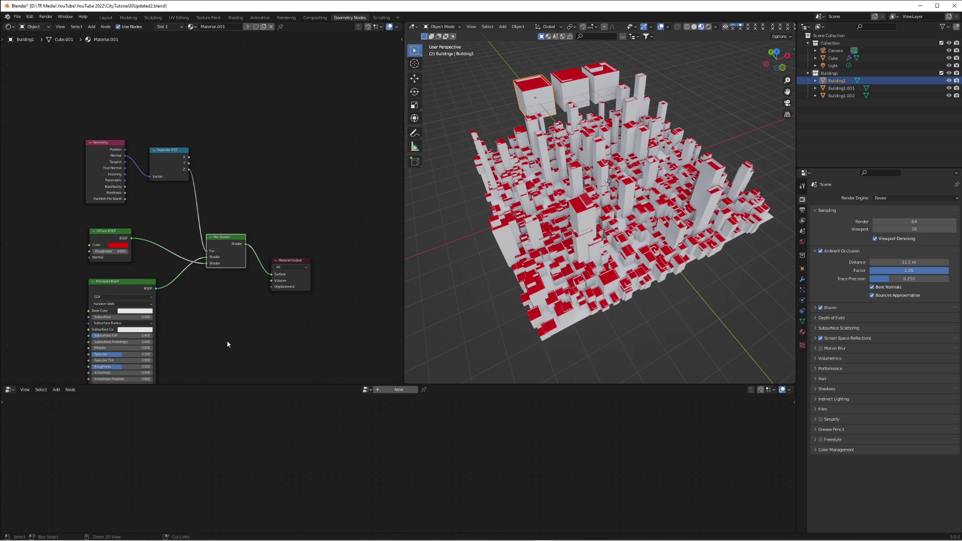
ctrl+scroll(227, 344, left, 5)
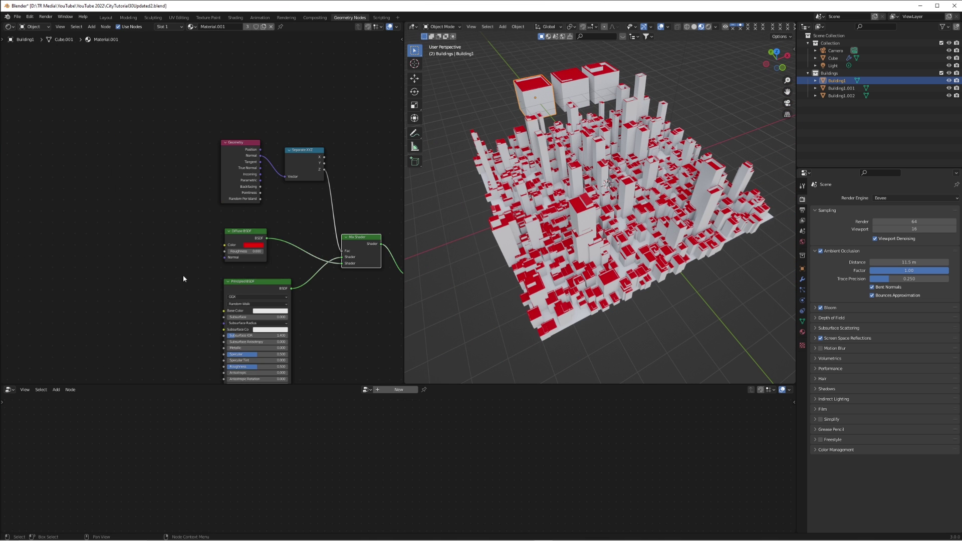
scroll(201, 272, up, 1)
shift+scroll(184, 259, down, 2)
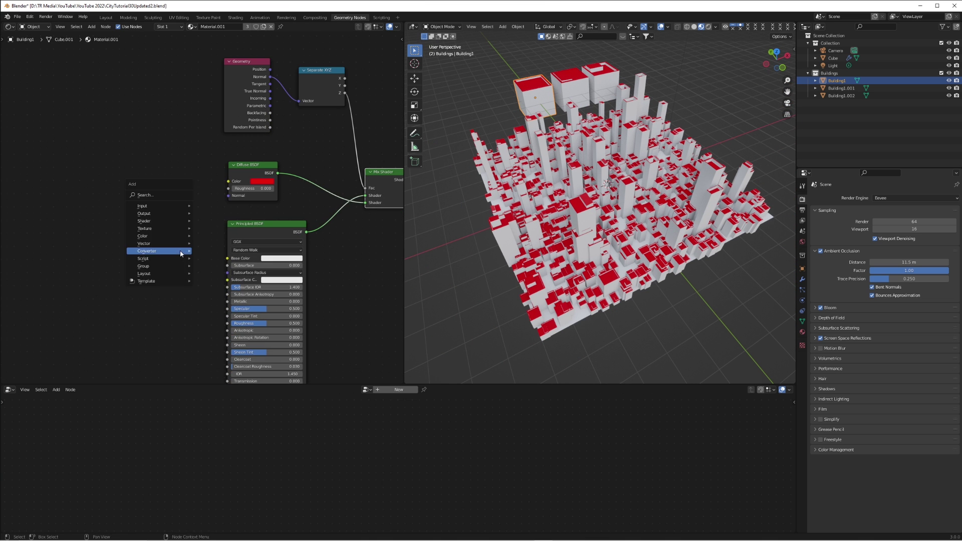
Add an Object Info node and a ColorRamp feeding the Principled Base Color
mouse_move(169, 207)
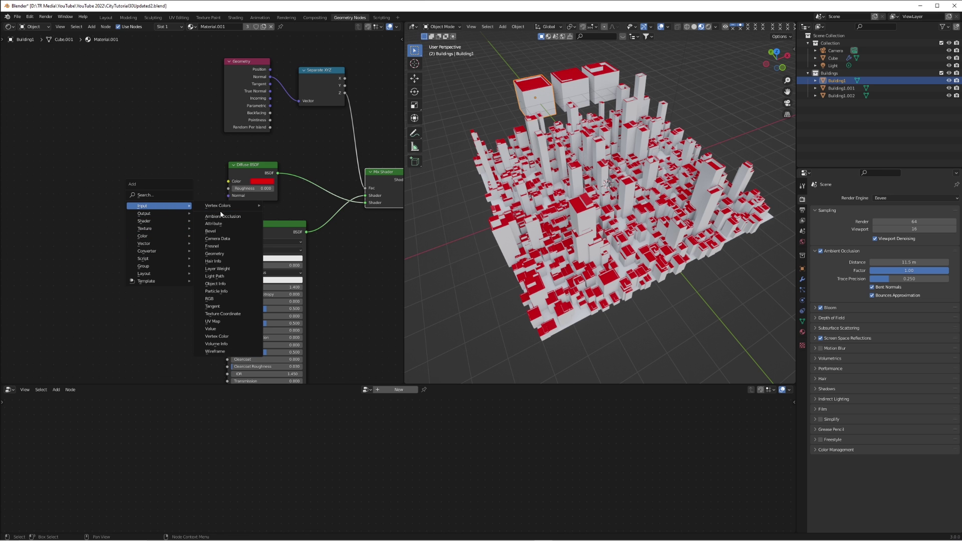
click(230, 285)
click(90, 225)
key(shift+a)
mouse_move(138, 266)
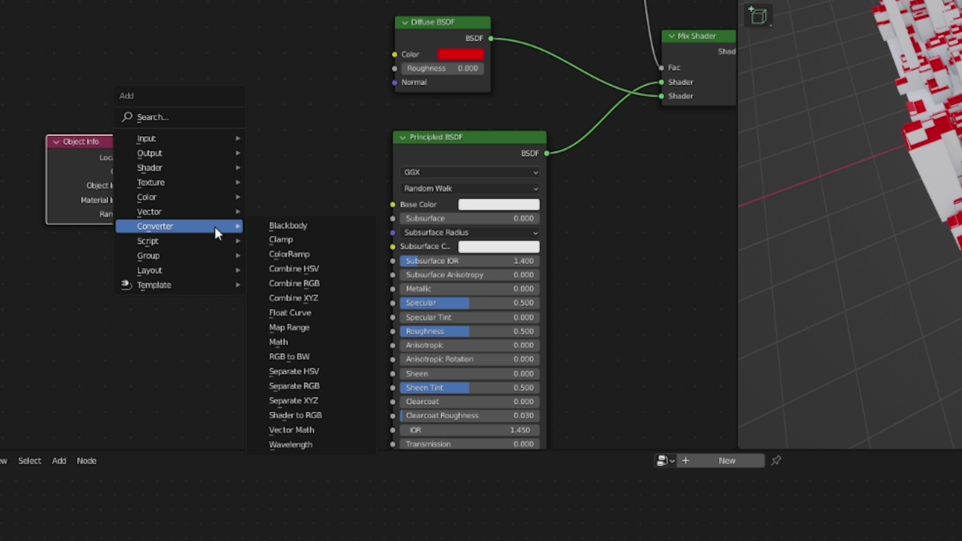
click(289, 254)
click(192, 129)
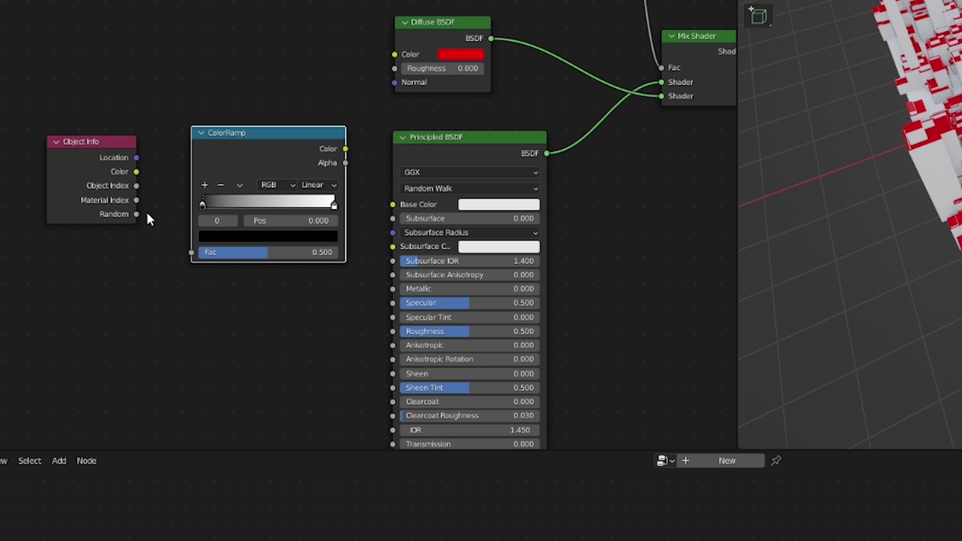
drag(392, 214, 393, 204)
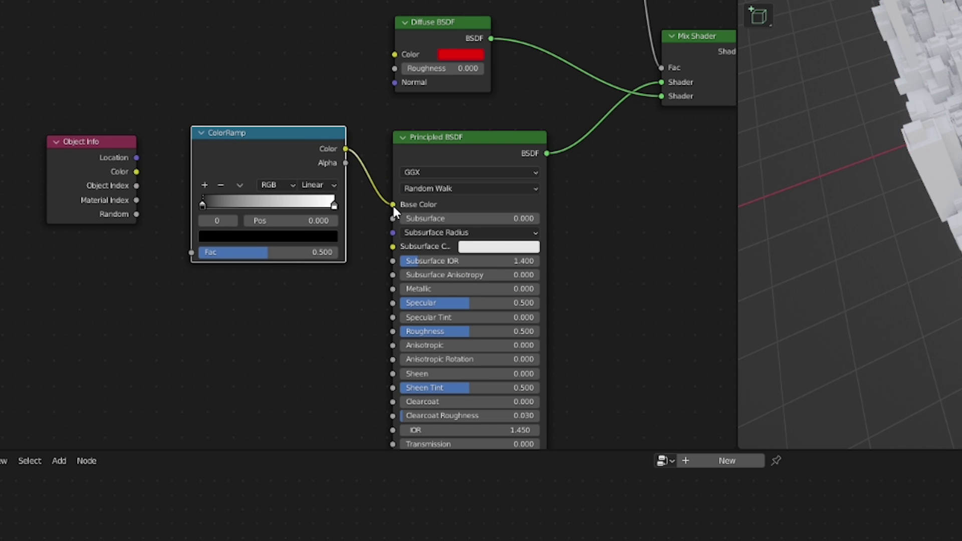
Set the ramp to Constant, shift the white stop, and feed Object Info Random into Fac
click(320, 186)
click(333, 249)
drag(334, 206, 273, 205)
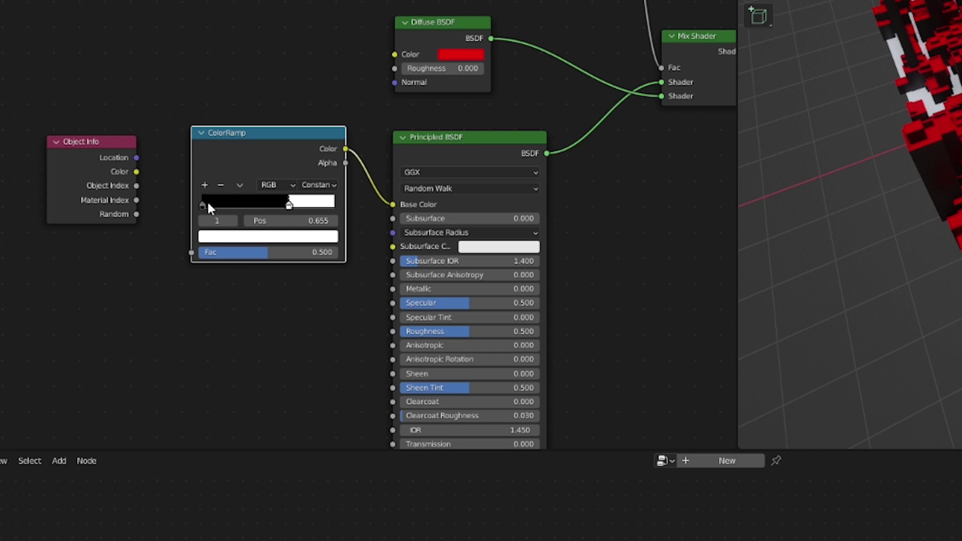
click(120, 207)
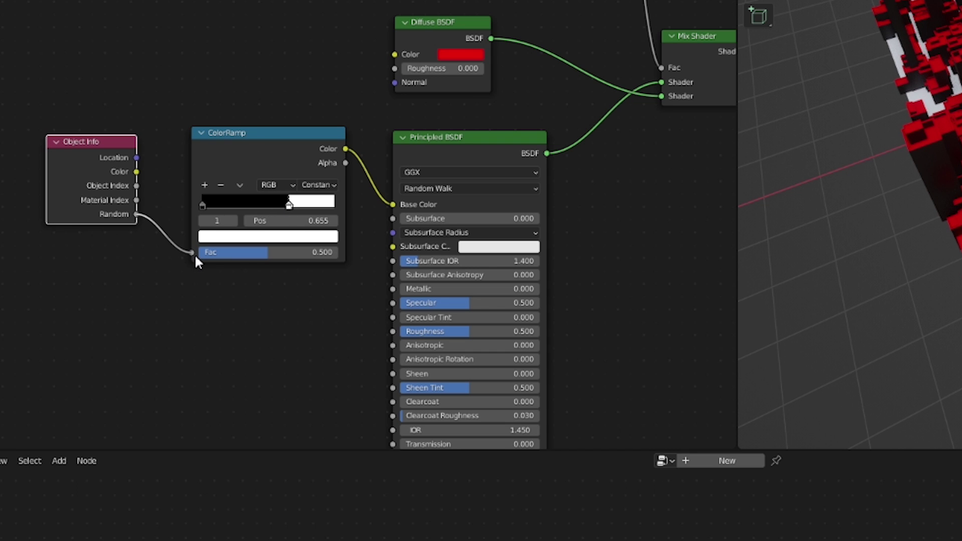
drag(195, 254, 194, 254)
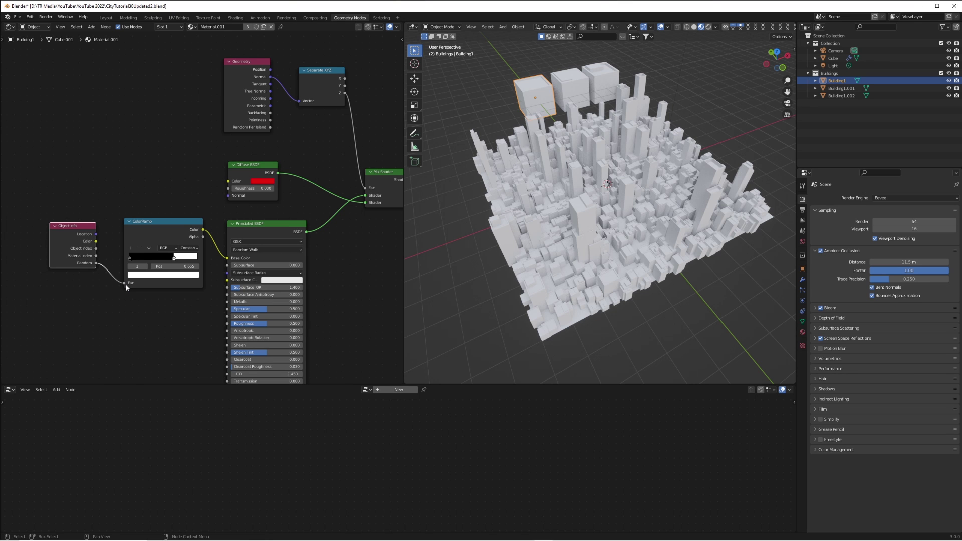
middle_drag(557, 139, 574, 195)
mouse_move(175, 261)
mouse_down()
mouse_move(150, 260)
mouse_move(201, 256)
mouse_move(138, 260)
mouse_move(168, 259)
mouse_up()
Colour the ramp stops dark blue and grey and move a stop to 0.218
click(150, 274)
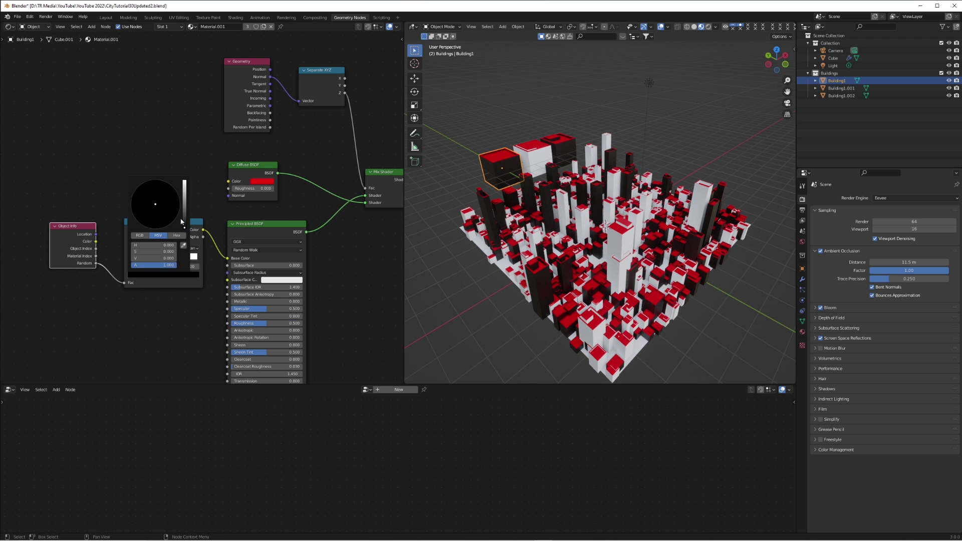
drag(184, 225, 185, 183)
click(154, 275)
click(159, 202)
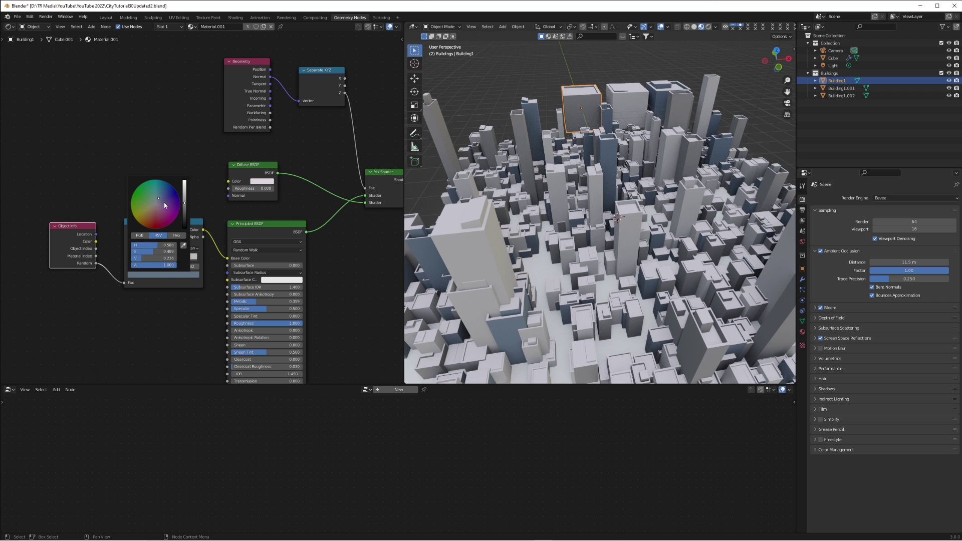
click(139, 259)
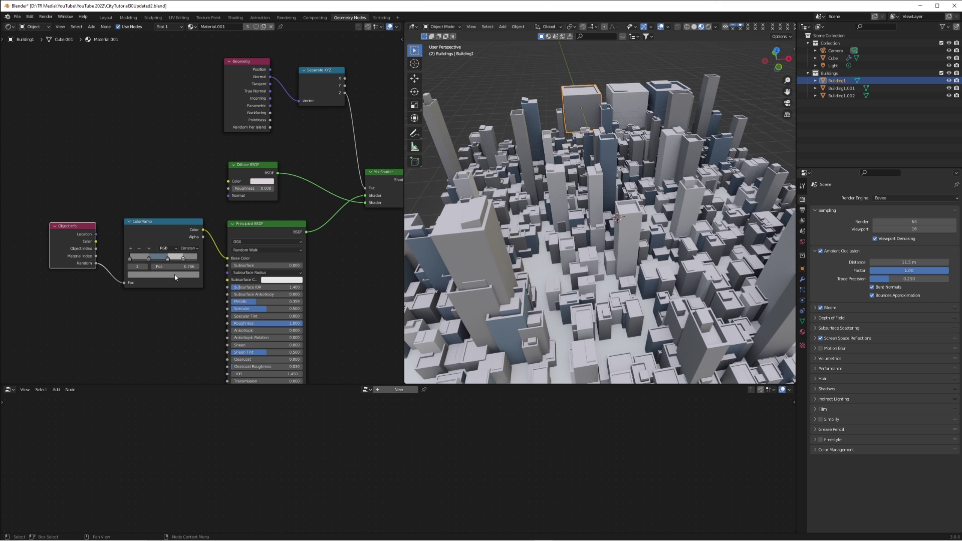
click(175, 275)
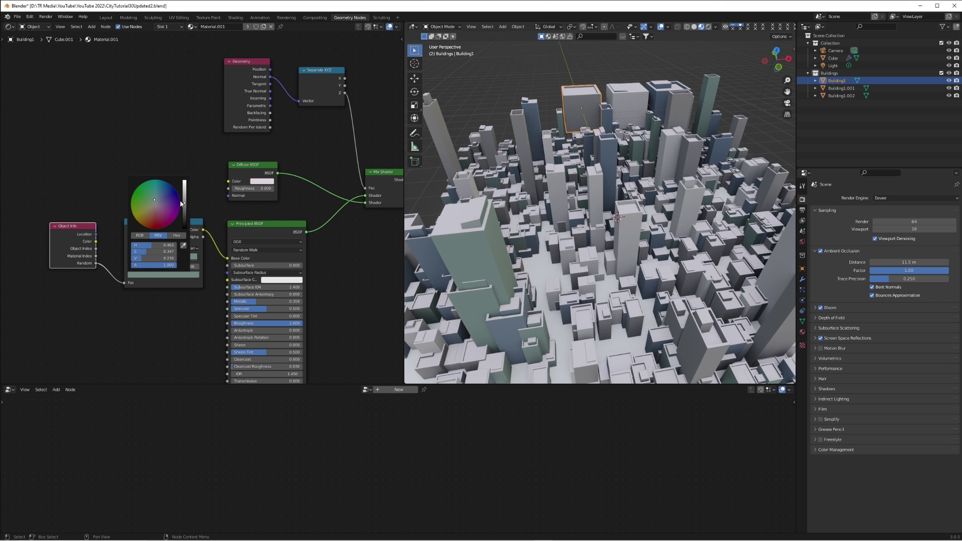
drag(182, 203, 185, 215)
middle_drag(576, 225, 624, 228)
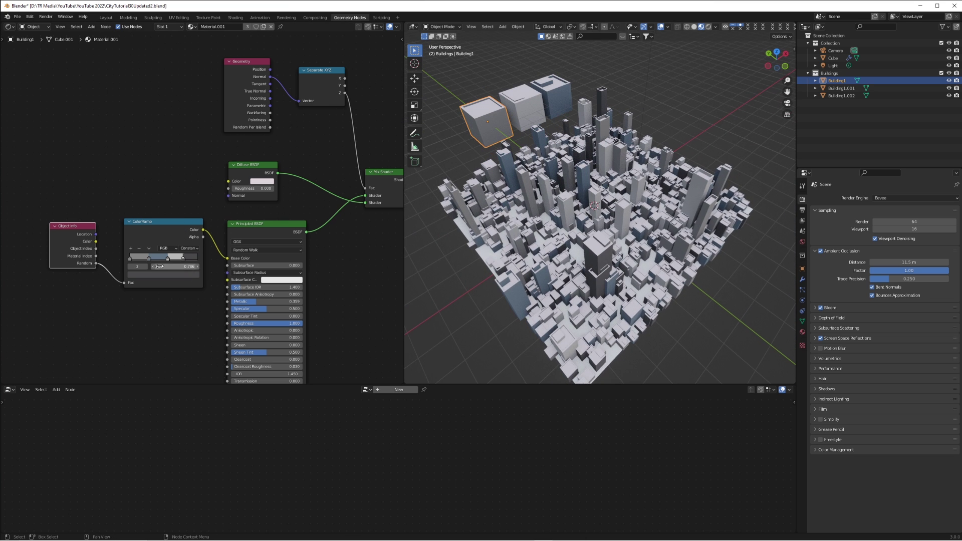
drag(149, 260, 144, 260)
middle_drag(566, 261, 633, 234)
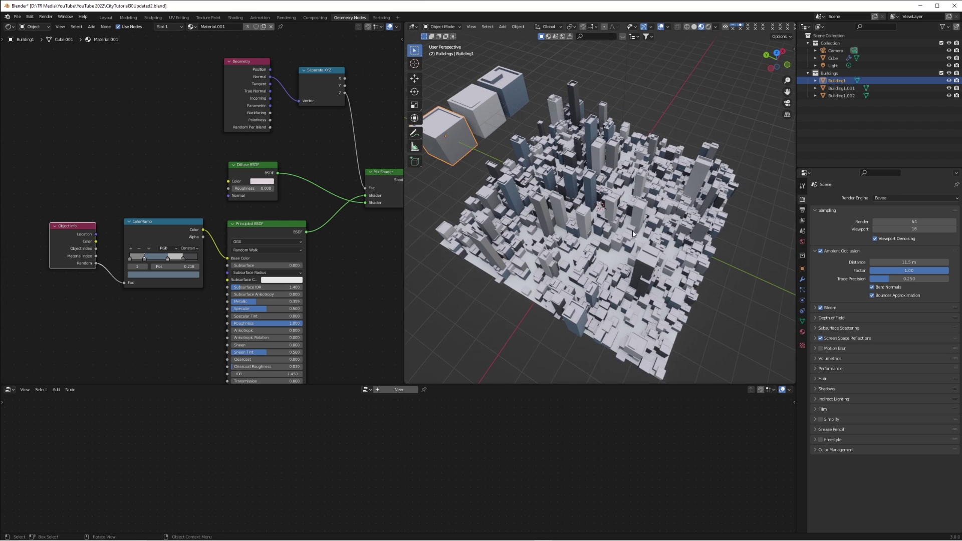
Darken the roof Diffuse colour to grey, then select the city Cube object
click(273, 182)
drag(306, 91, 307, 130)
middle_drag(577, 241, 636, 221)
click(636, 223)
Move the Grid node aside and add a Set Material node for the ground grid
scroll(591, 428, down, 3)
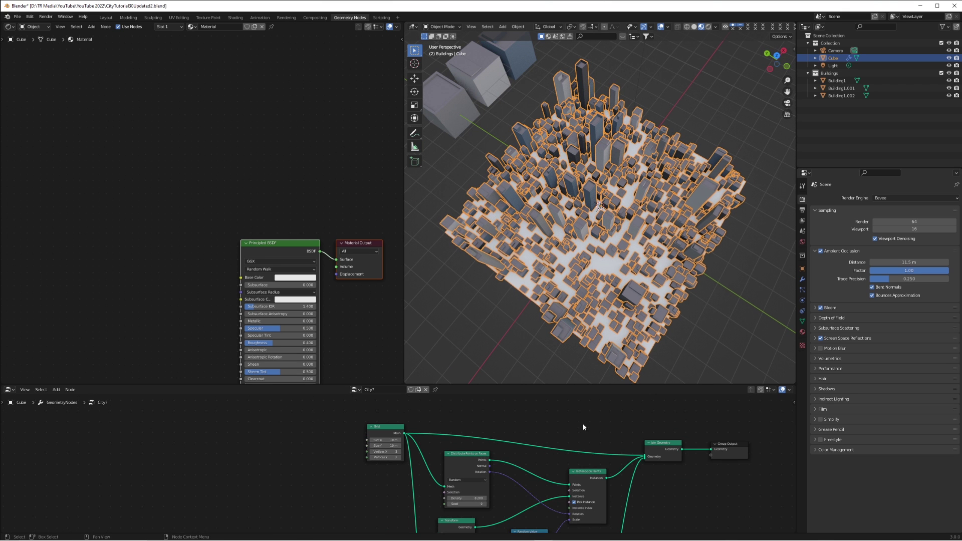
drag(378, 421, 366, 413)
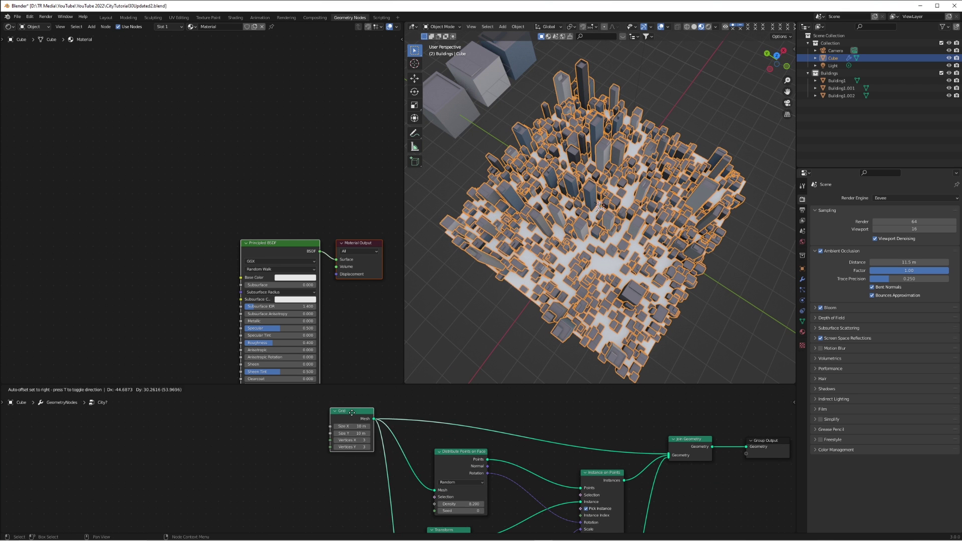
key(shift+a)
mouse_move(543, 421)
mouse_move(544, 441)
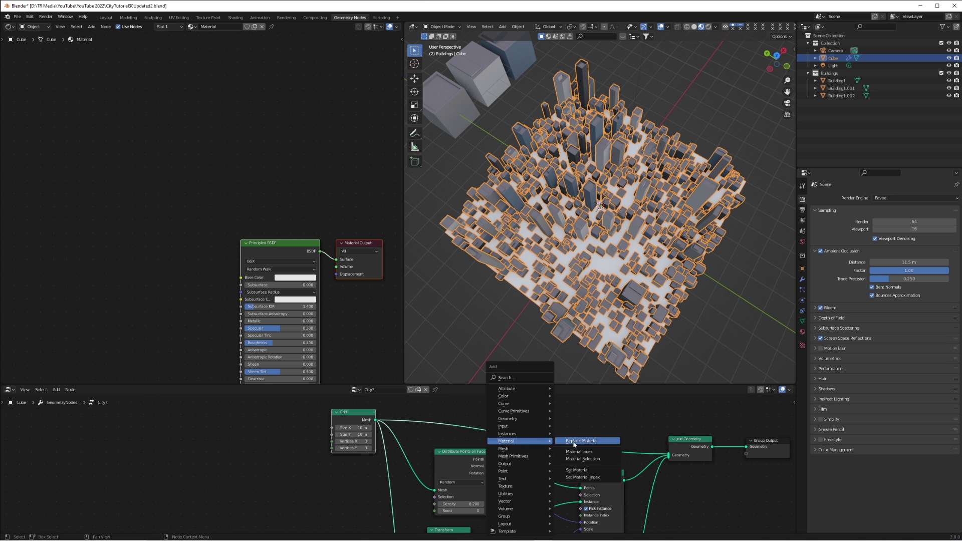
click(593, 470)
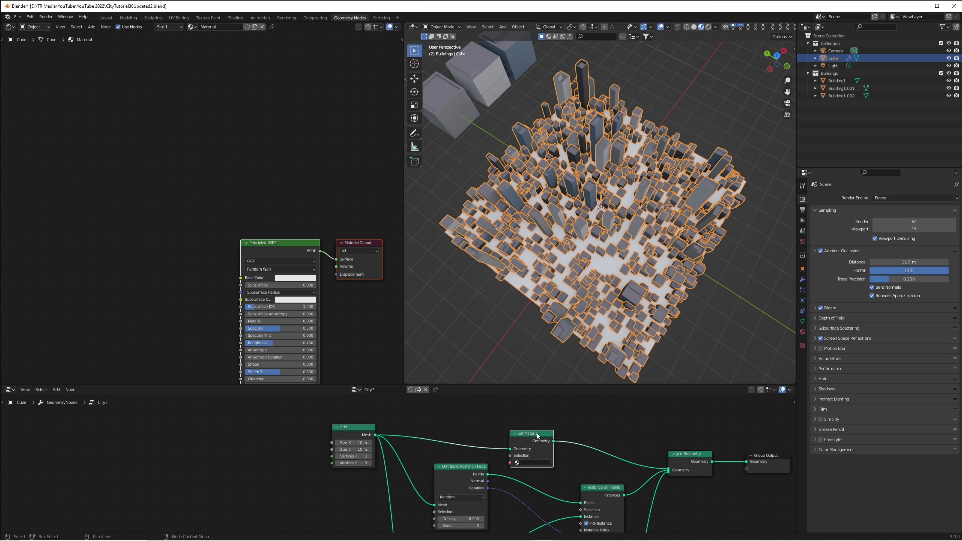
middle_drag(303, 272, 232, 143)
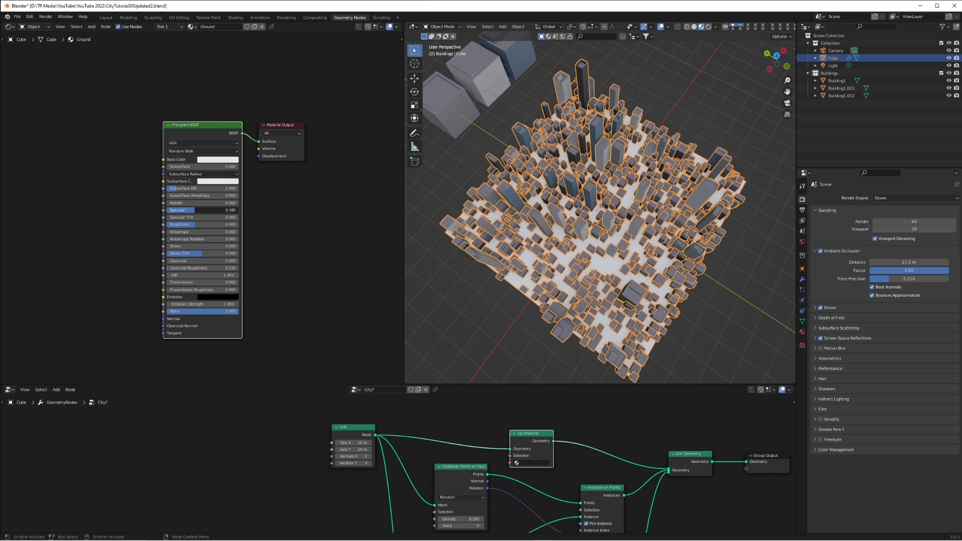
Make the Ground material's Base Color black and assign Ground in the Set Material node
click(208, 160)
drag(250, 103, 251, 114)
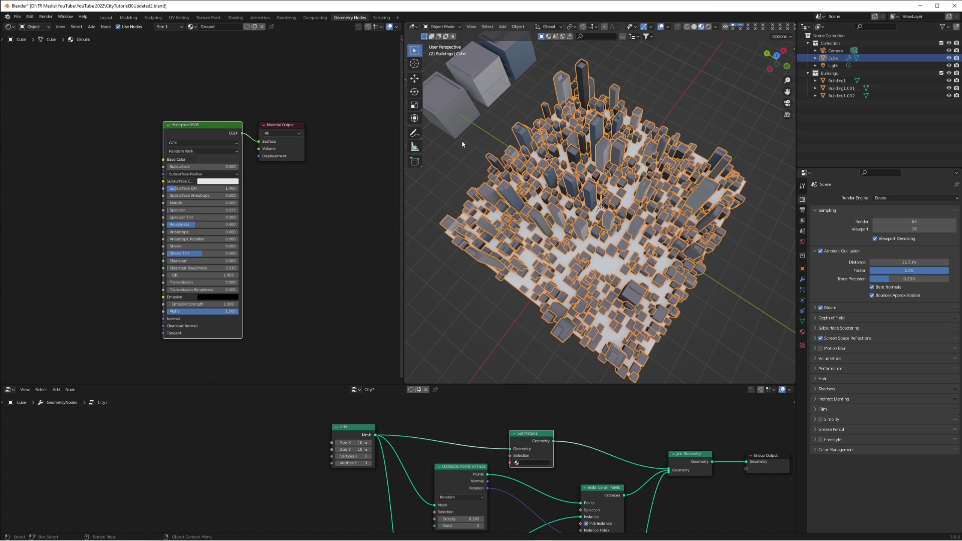
click(541, 473)
Hide the viewport overlays and inspect the city from low and high angles
click(660, 27)
middle_drag(652, 150, 638, 216)
scroll(627, 195, down, 4)
scroll(588, 208, up, 3)
scroll(588, 208, down, 3)
scroll(621, 213, up, 4)
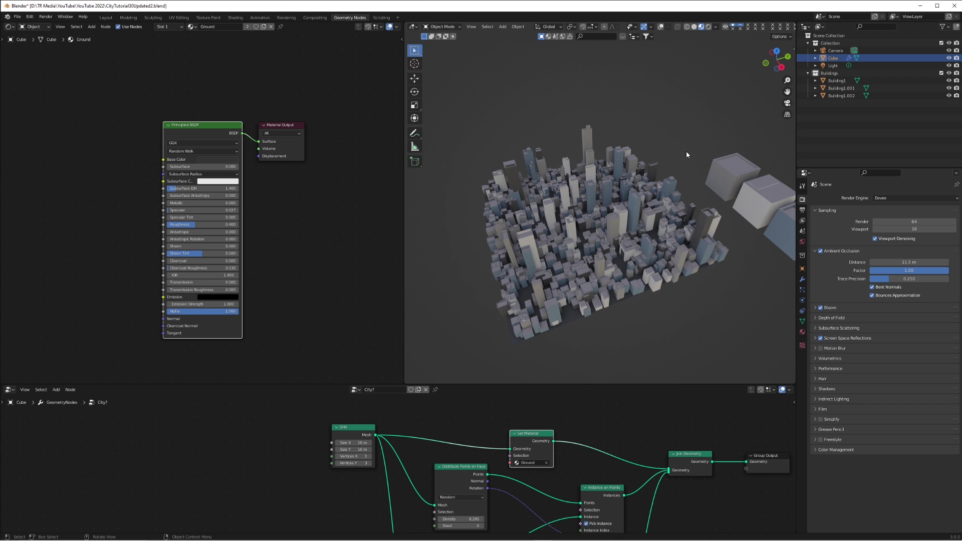
click(714, 27)
mouse_move(651, 181)
middle_down()
mouse_move(631, 221)
mouse_move(643, 195)
mouse_move(643, 220)
mouse_move(731, 242)
mouse_move(691, 218)
mouse_move(652, 216)
mouse_move(565, 258)
mouse_move(597, 246)
mouse_move(625, 211)
middle_up()
scroll(644, 195, up, 4)
scroll(644, 220, up, 3)
scroll(644, 221, down, 6)
scroll(618, 215, up, 4)
scroll(617, 212, down, 3)
scroll(597, 245, up, 2)
scroll(596, 245, down, 2)
middle_drag(618, 175, 626, 210)
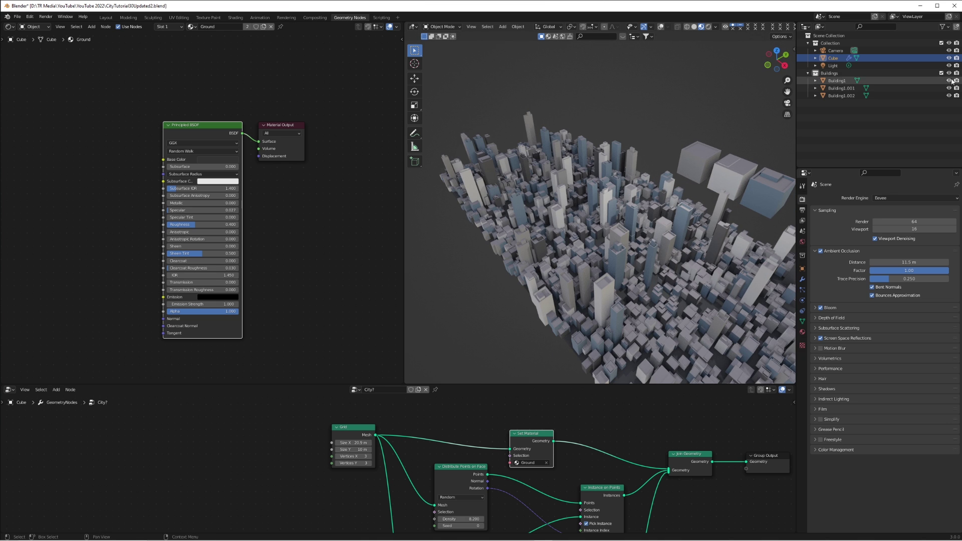
Hide the source building objects and resize the city grid to 33.5 m, Size Y 26 m
drag(949, 80, 949, 95)
drag(354, 450, 366, 450)
middle_drag(600, 218, 687, 226)
scroll(577, 236, down, 5)
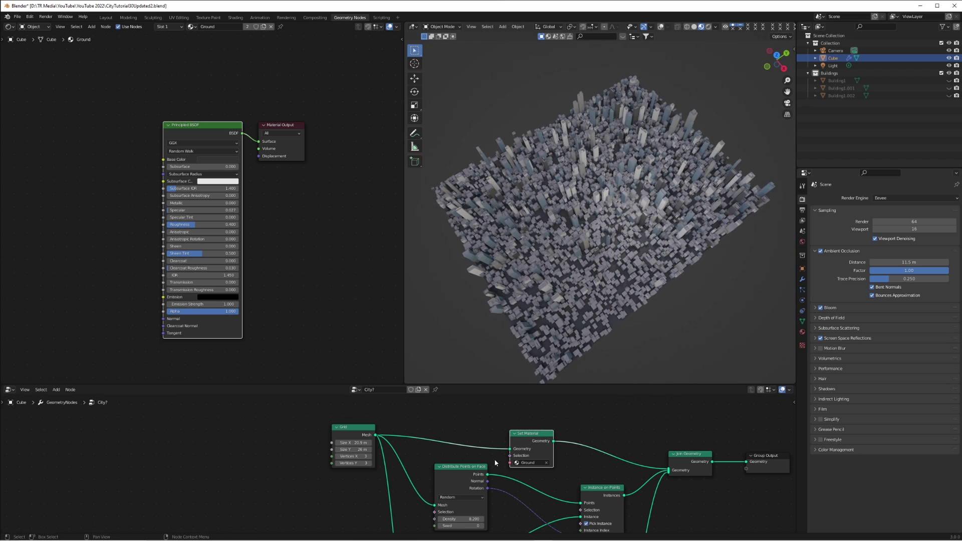
Set the building Density to 10.7 and save the file
drag(461, 520, 501, 519)
middle_drag(617, 210, 600, 238)
scroll(633, 196, up, 3)
middle_drag(633, 195, 597, 260)
scroll(585, 311, down, 3)
drag(466, 519, 452, 519)
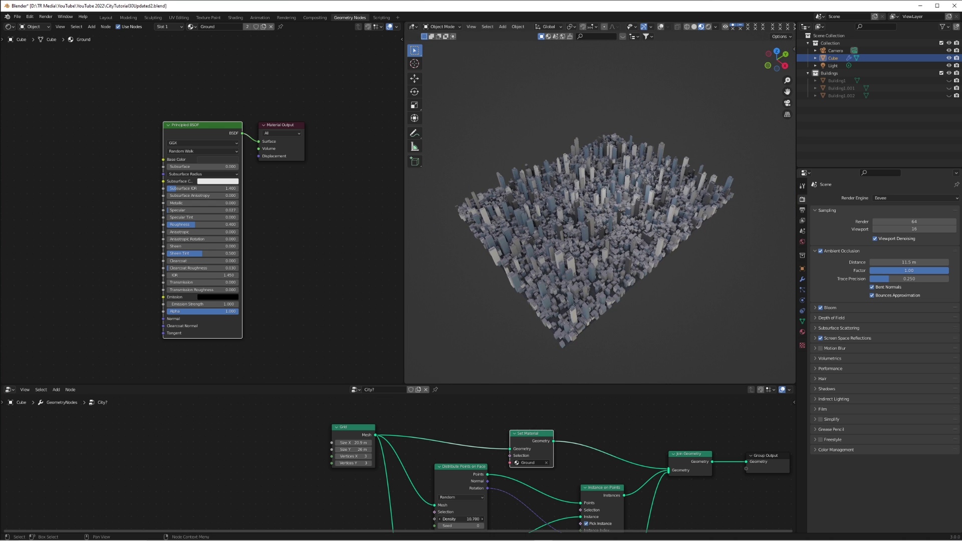
key(ctrl+s)
scroll(586, 232, up, 3)
scroll(576, 224, down, 1)
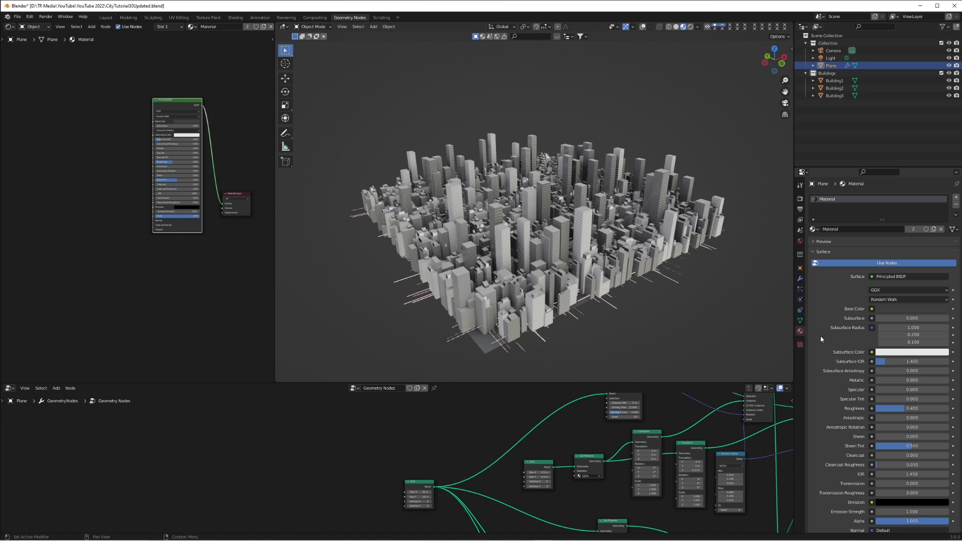
Orbit and zoom out around the dense white city of towers
middle_drag(589, 229, 557, 196)
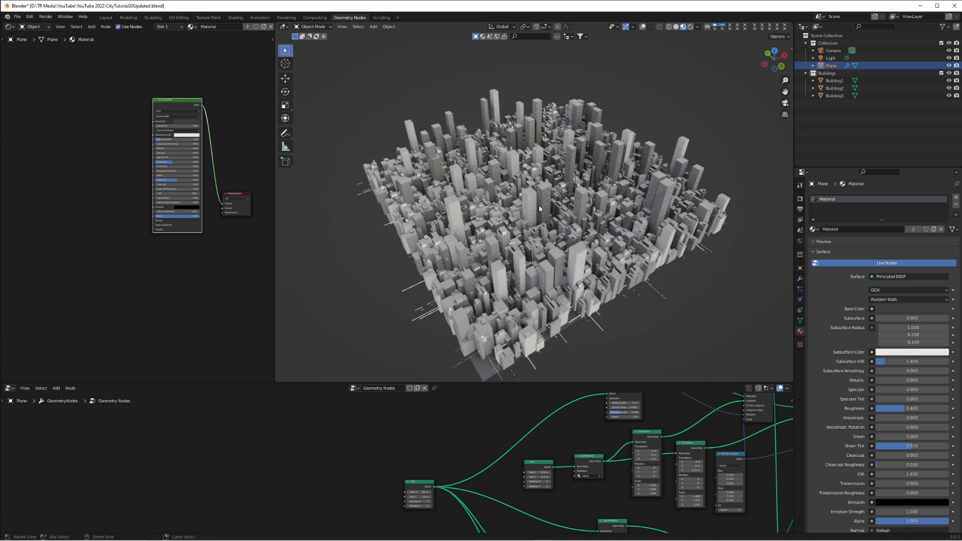
scroll(560, 195, down, 2)
shift+scroll(573, 397, down, 2)
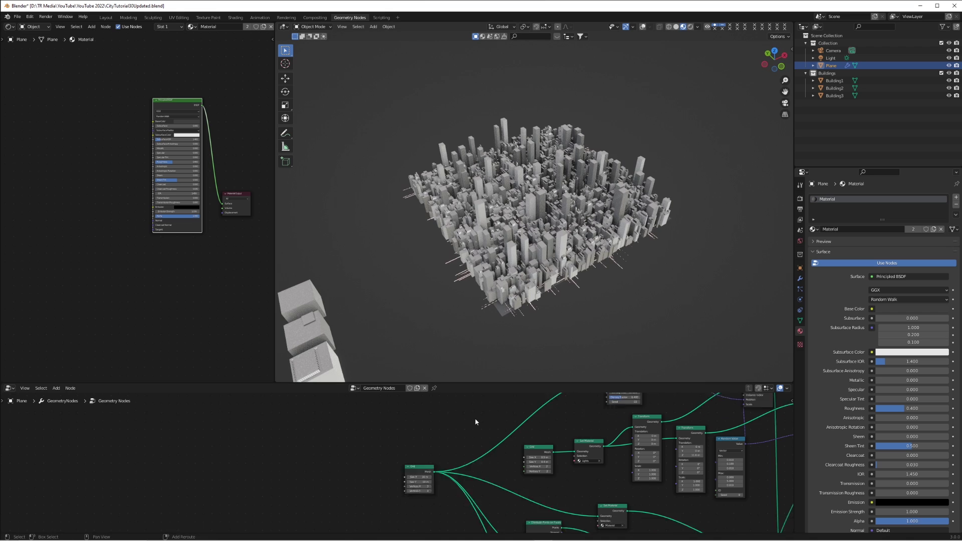